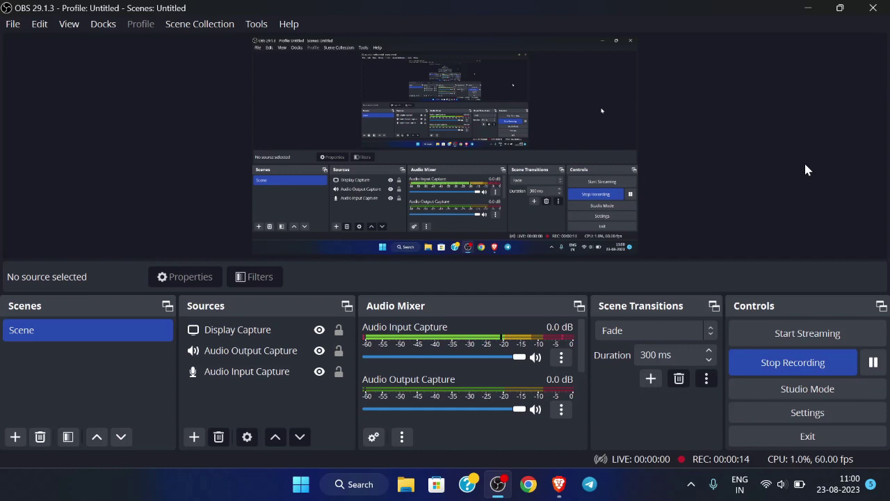
Minimize OBS Studio while the screen recording keeps running.
click(811, 8)
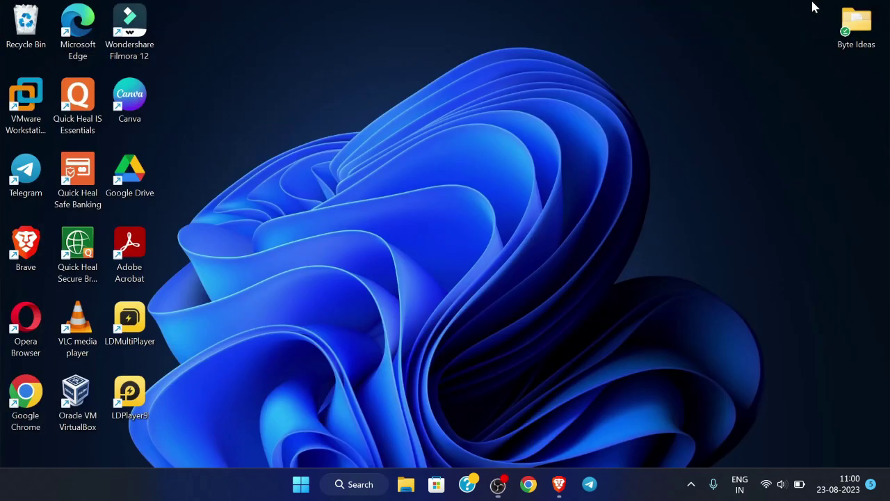
right_click(415, 90)
click(499, 146)
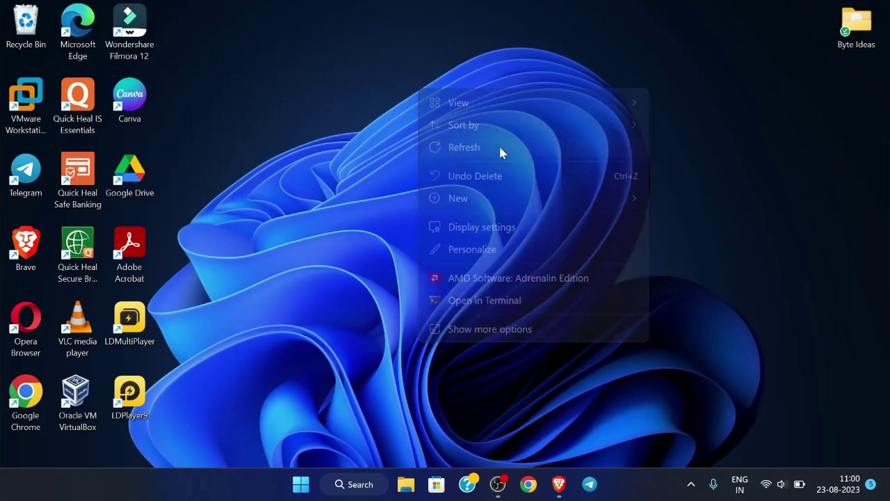
right_click(342, 108)
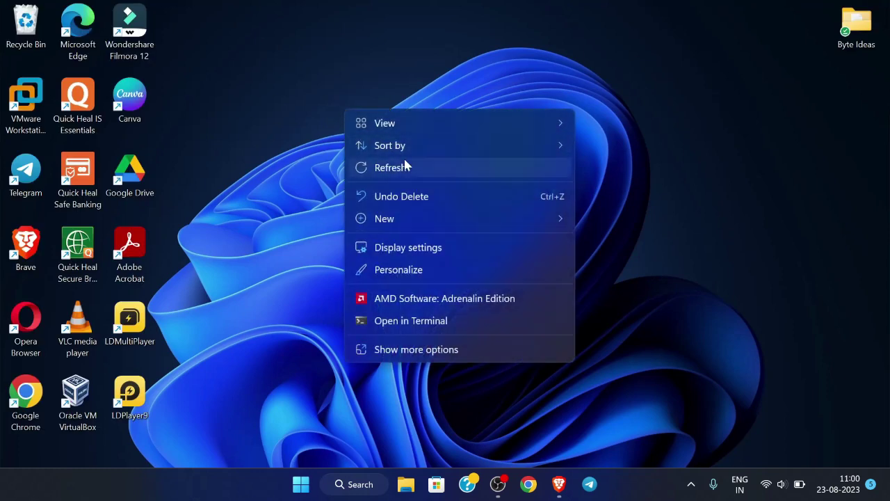
click(405, 160)
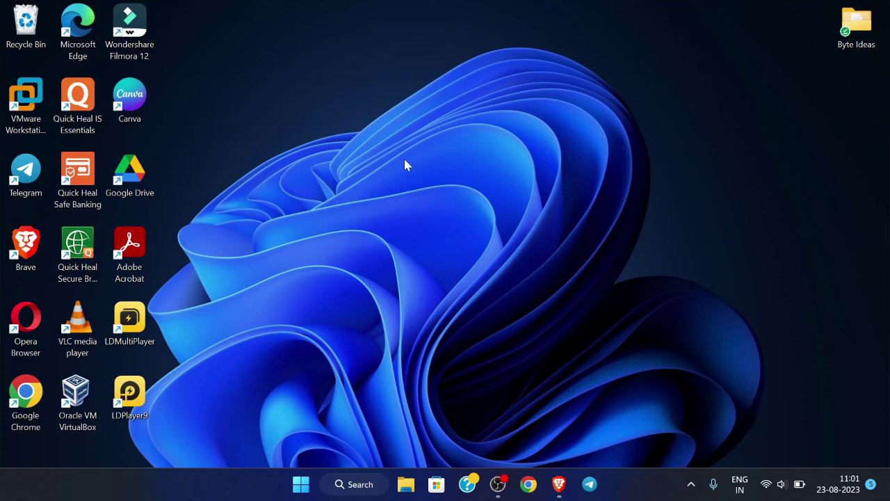
Launch Brave and check which Google account is signed in to Gmail.
click(562, 486)
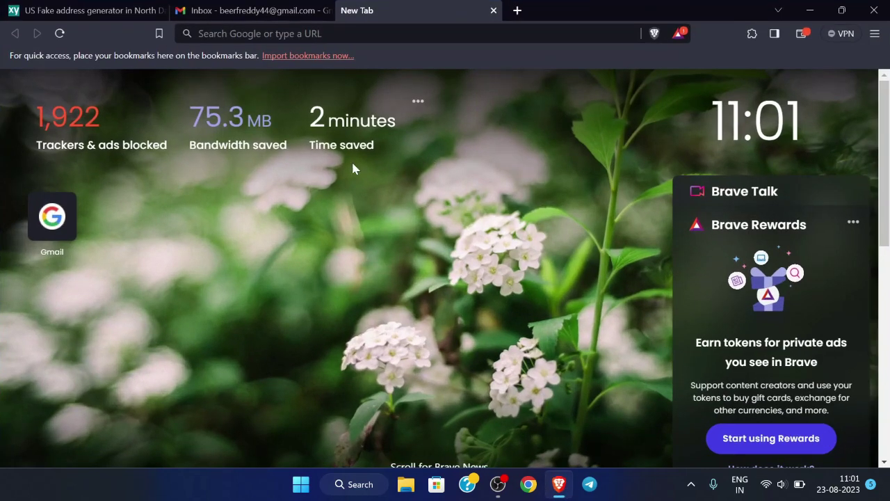
click(248, 8)
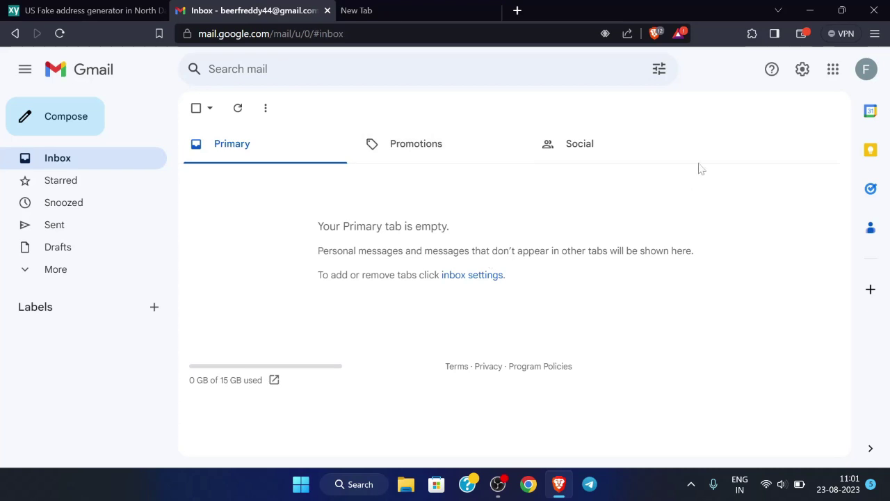
click(868, 76)
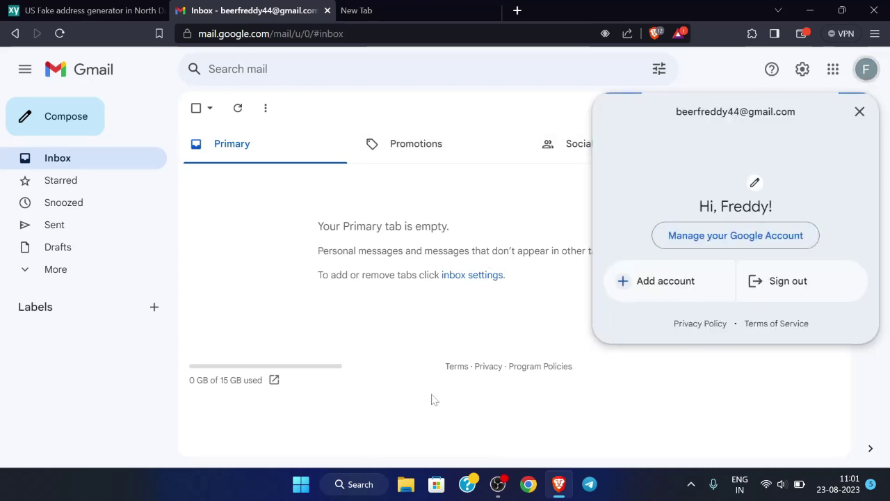
Copy the Matched person profile rows from the fakexy page, then minimize Brave.
click(77, 10)
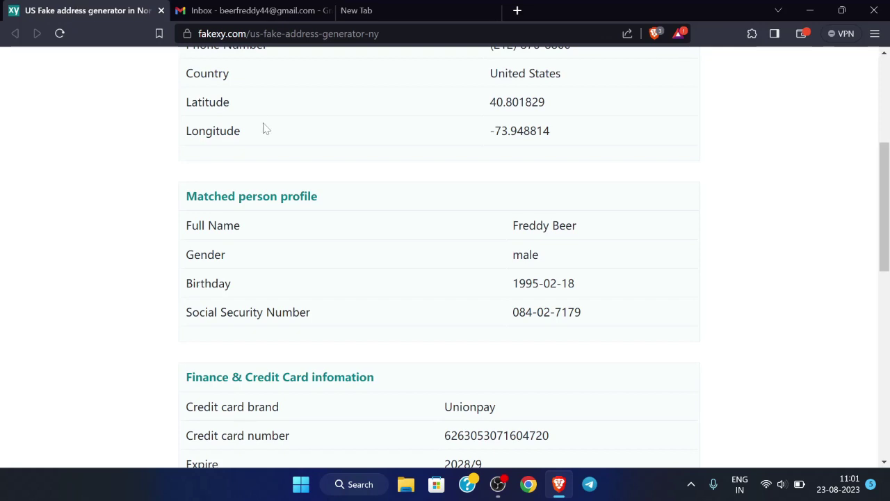
scroll(264, 128, up, 3)
scroll(436, 340, down, 1)
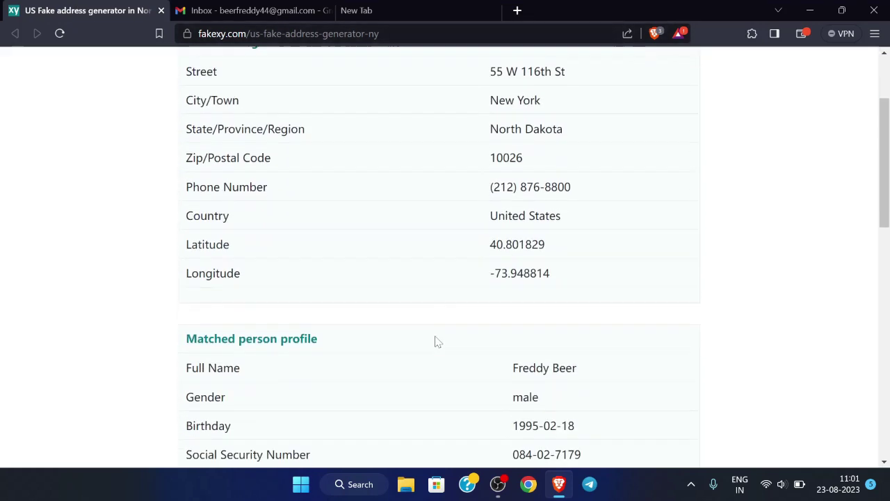
scroll(437, 341, down, 1)
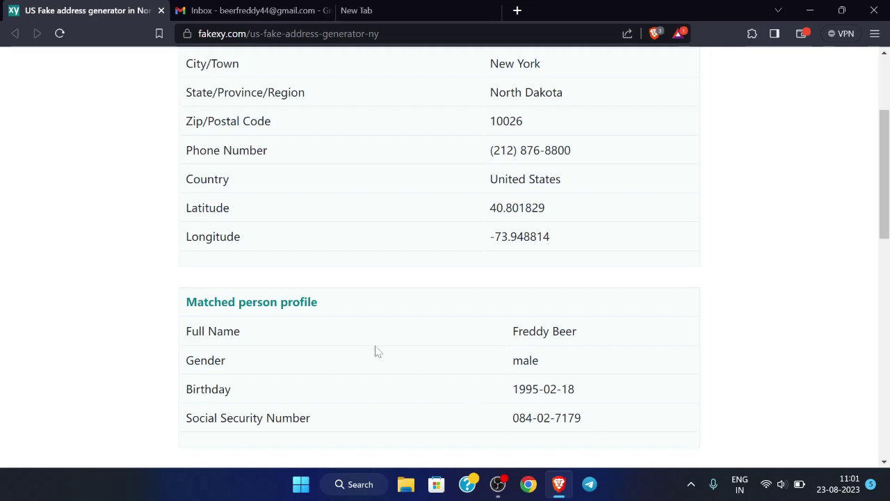
drag(183, 326, 576, 418)
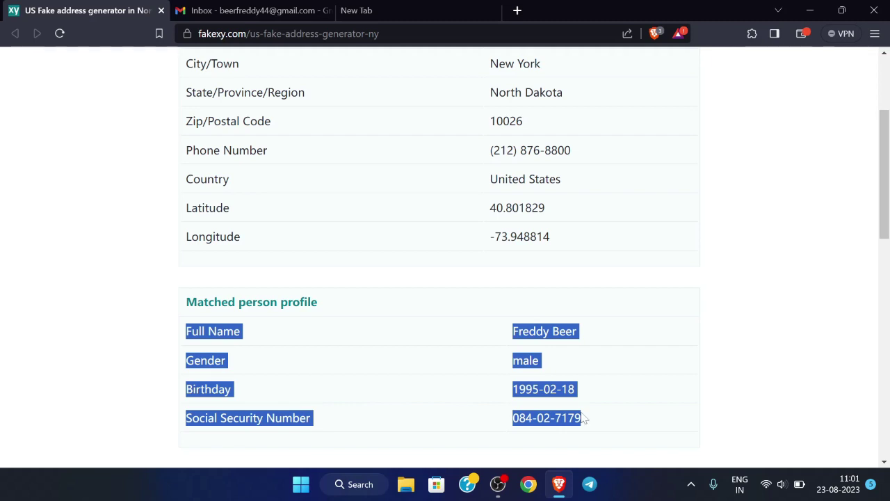
right_click(207, 277)
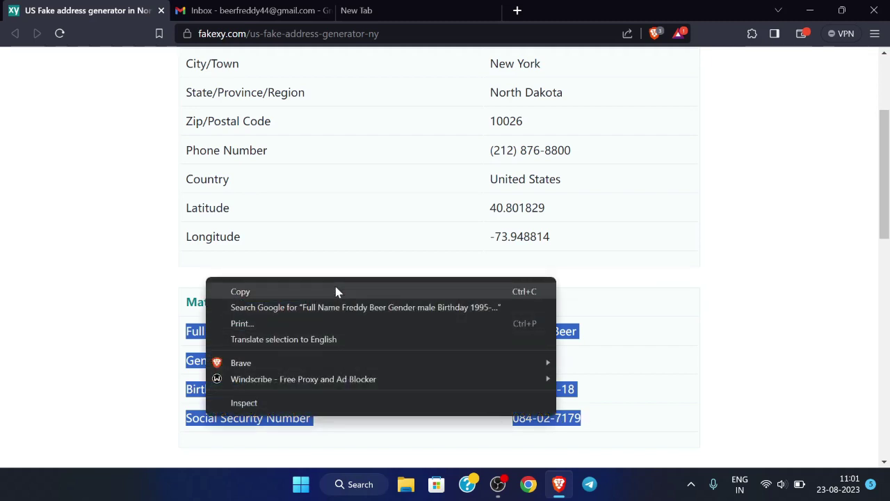
click(336, 292)
click(803, 7)
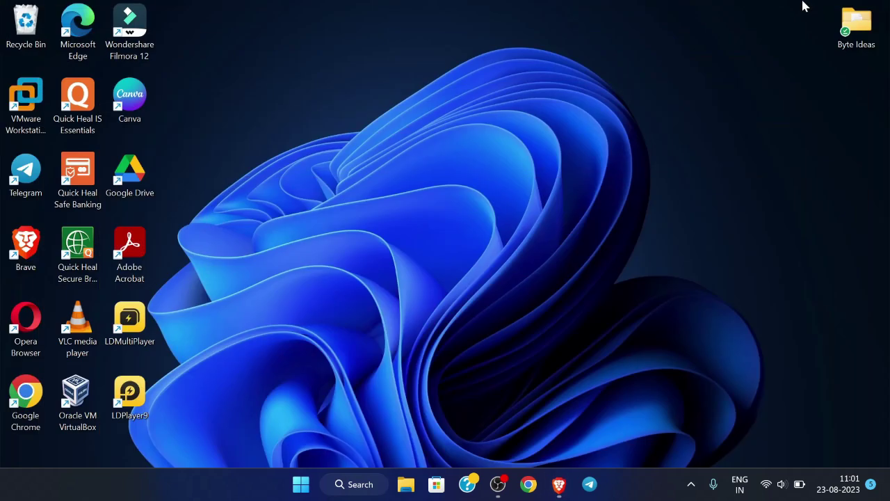
Create a new text document on the desktop named CSN.
right_click(520, 71)
mouse_move(567, 182)
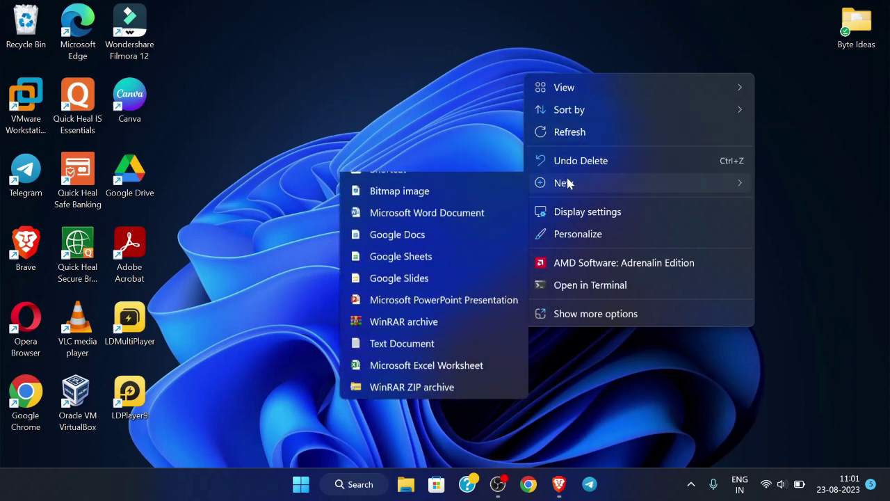
click(406, 383)
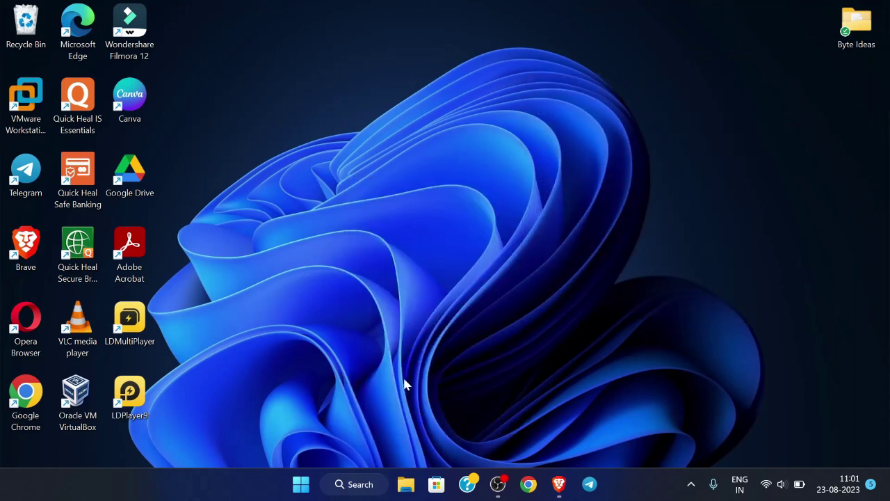
text(CSN)
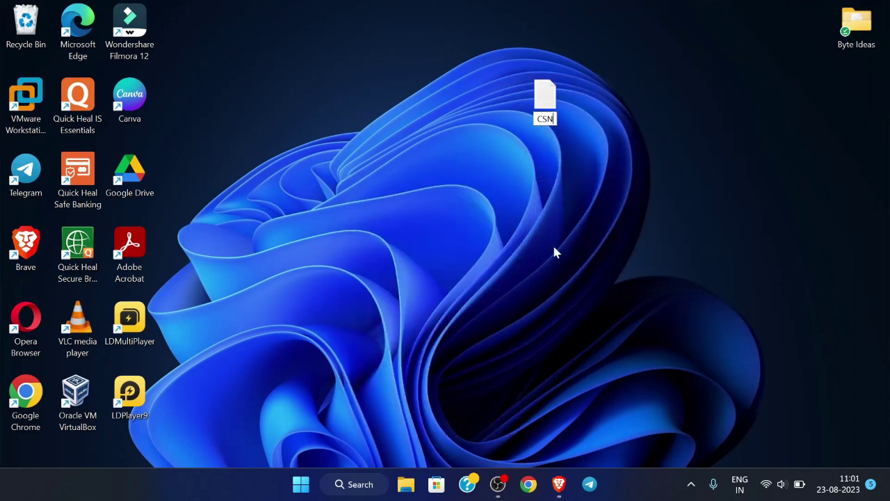
key(Return)
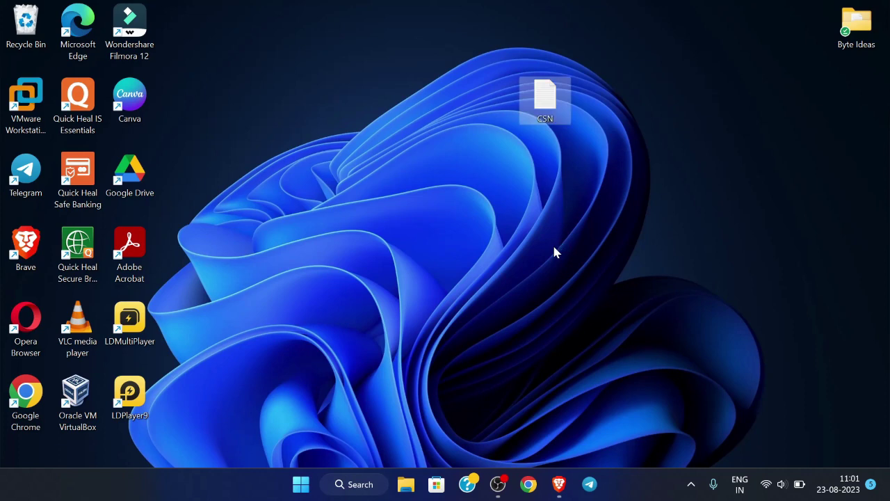
Paste the copied profile details into the CSN file and return to the fakexy page.
key(Return)
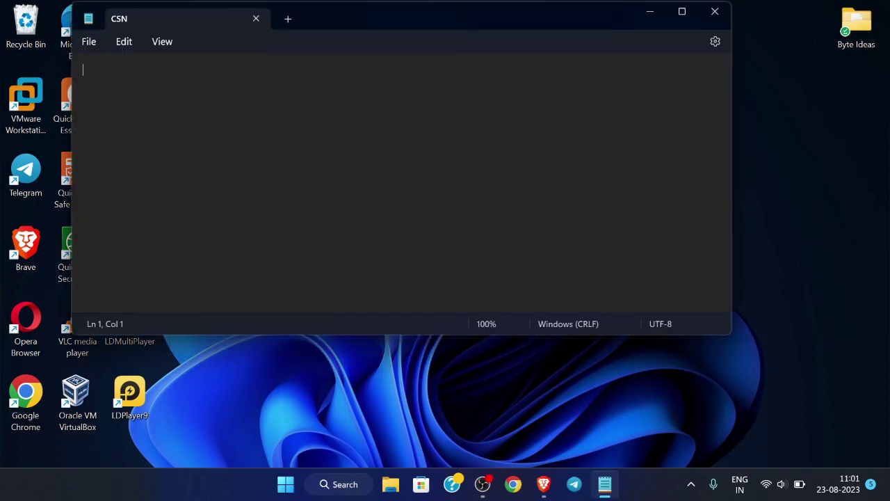
key(ctrl+v)
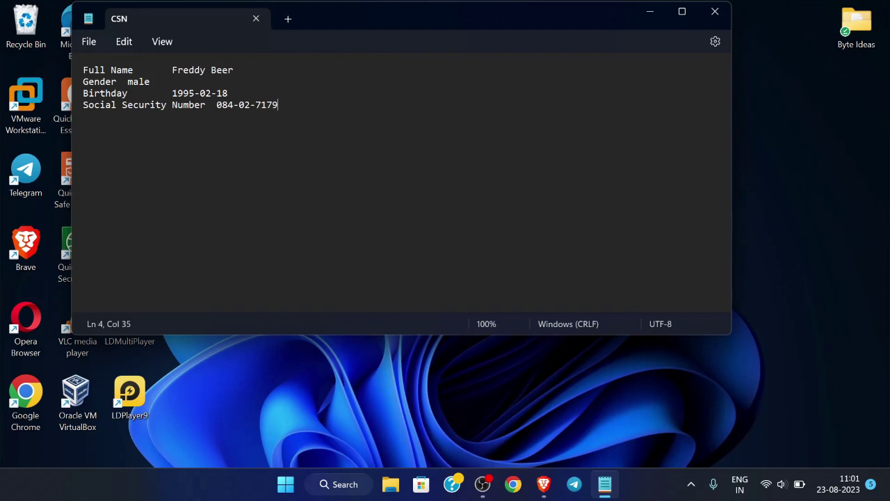
key(alt+Tab)
click(512, 190)
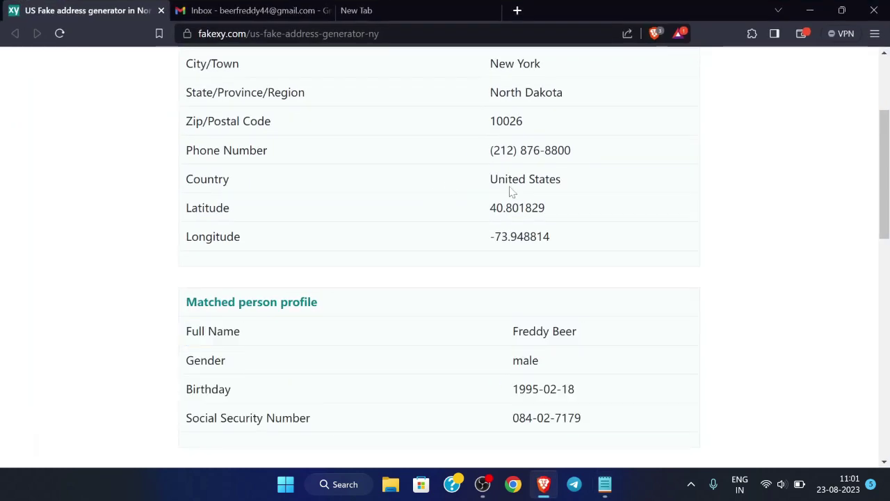
Review the Street through Zip/Postal Code rows and glance at the Gmail inbox.
scroll(453, 198, up, 1)
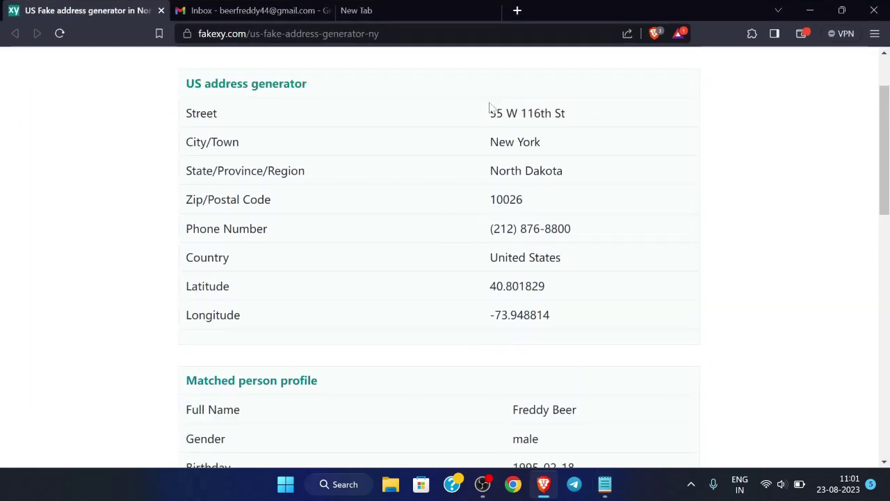
drag(488, 113, 543, 193)
click(544, 194)
click(229, 10)
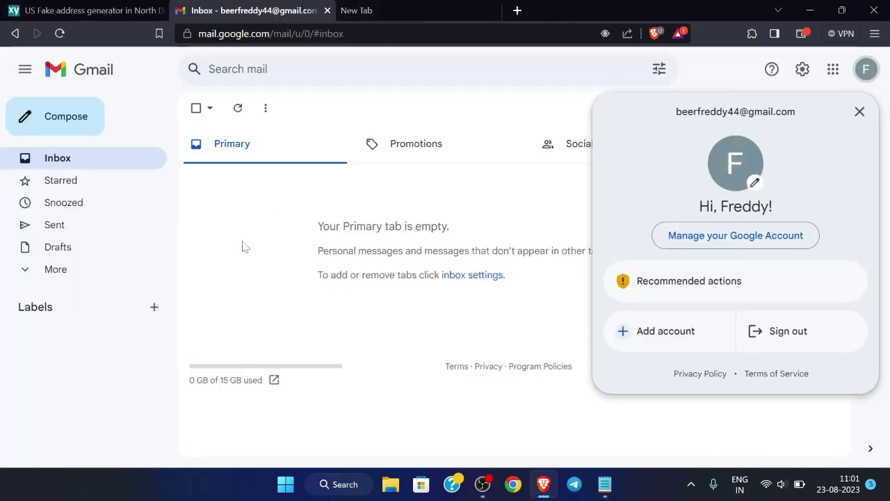
click(243, 246)
click(49, 7)
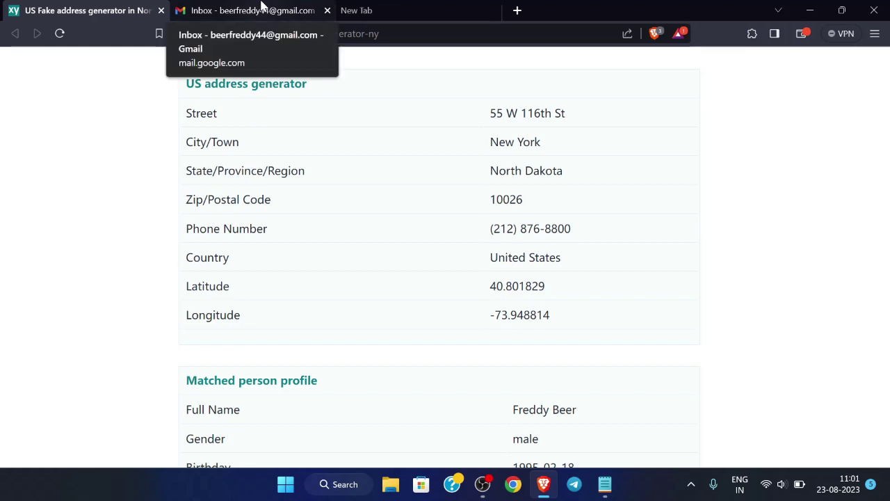
In a new tab, verify Windscribe VPN is connected through New York.
click(394, 7)
click(313, 33)
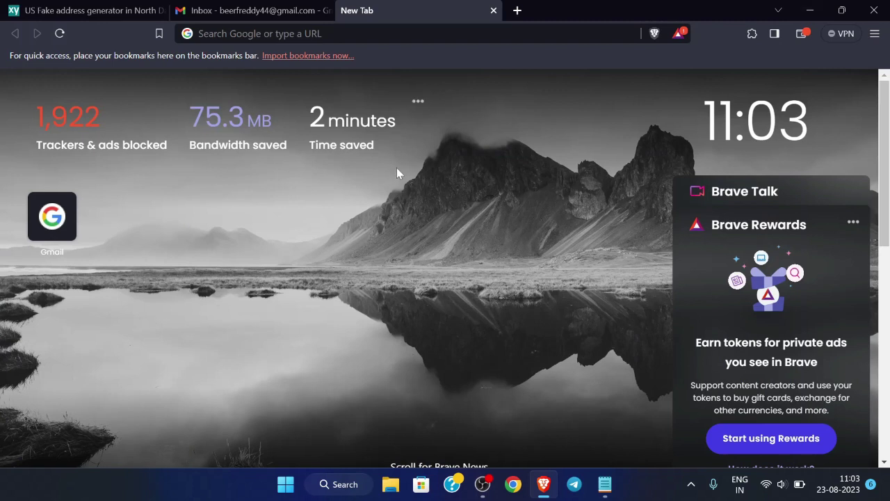
click(751, 38)
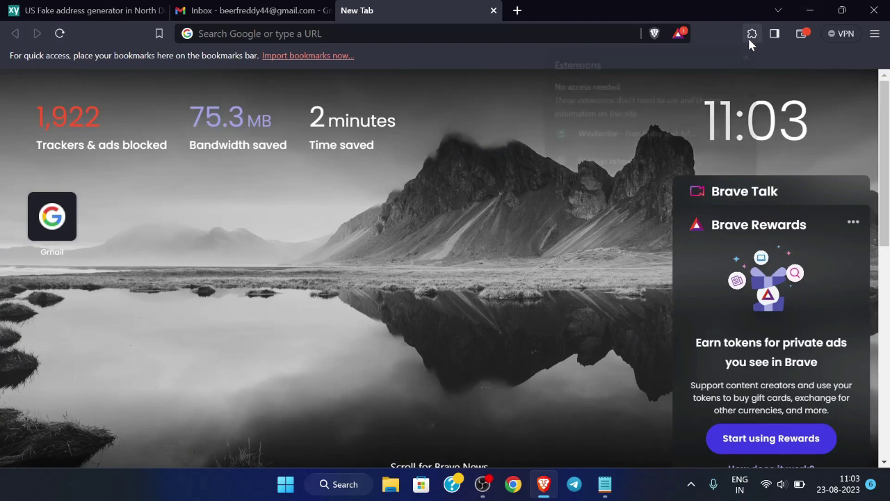
click(679, 135)
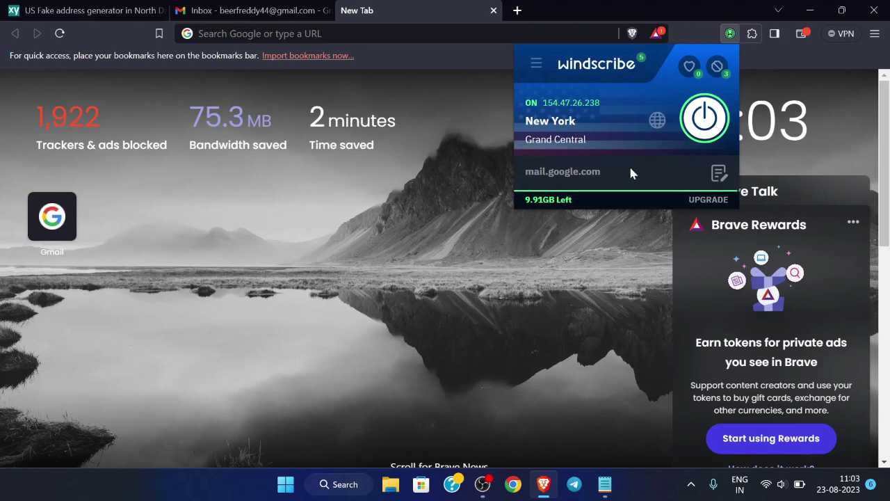
click(533, 313)
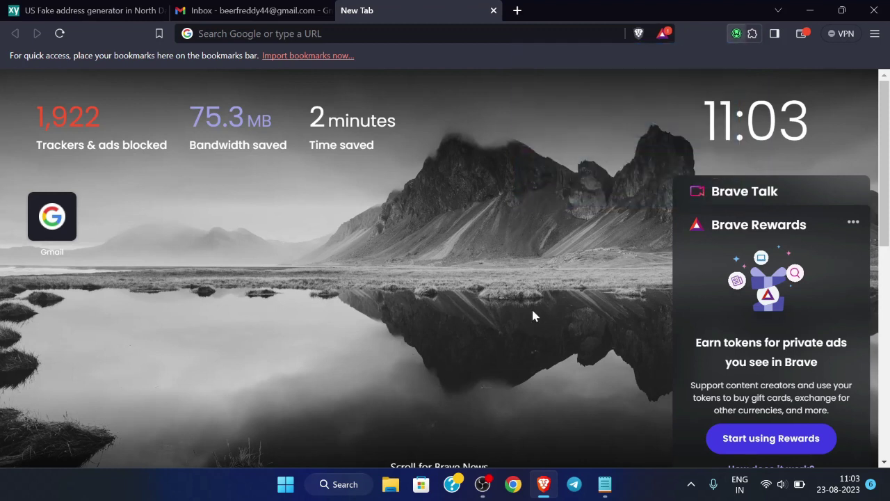
Search for 'csn edu' and browse the College of Southern Nevada home page.
click(199, 34)
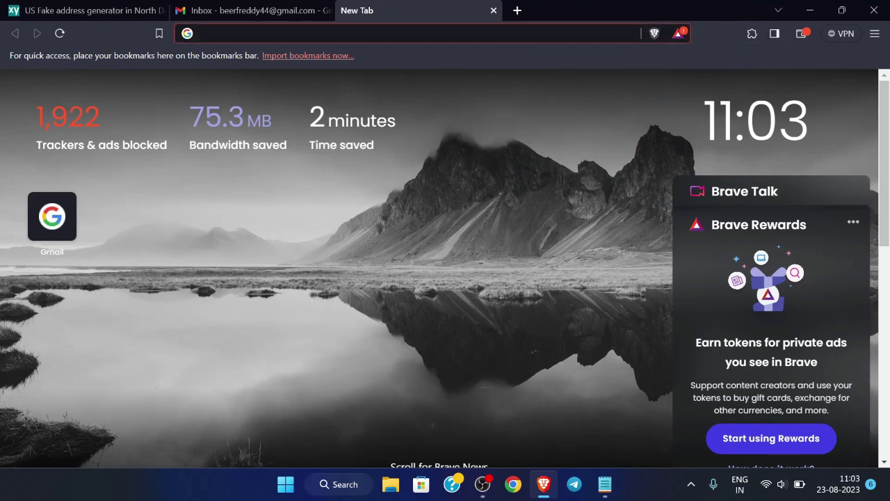
text(csn edu)
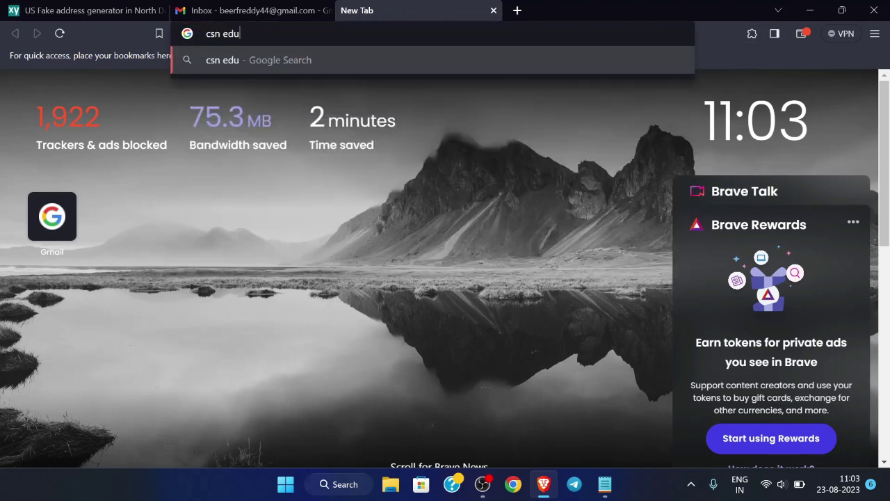
key(Return)
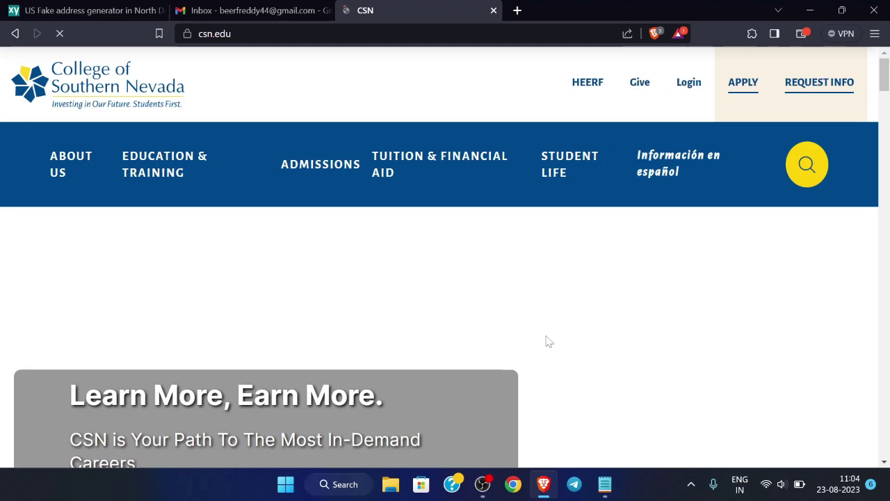
scroll(548, 341, down, 6)
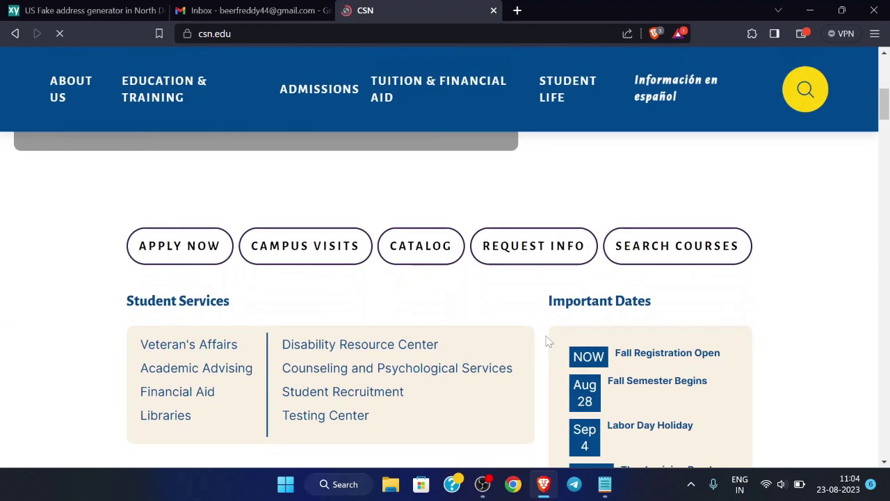
scroll(548, 341, down, 2)
scroll(547, 340, up, 10)
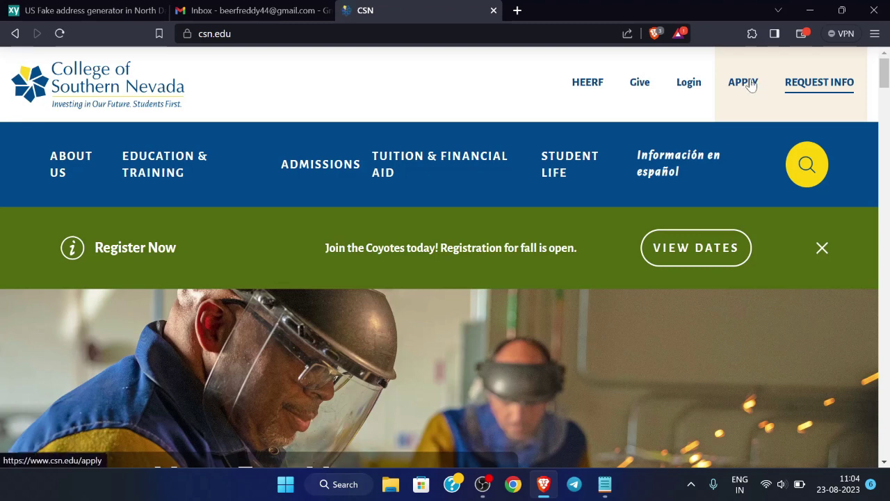
On CSN's Apply page, choose Apply under First-Time College Student.
click(751, 84)
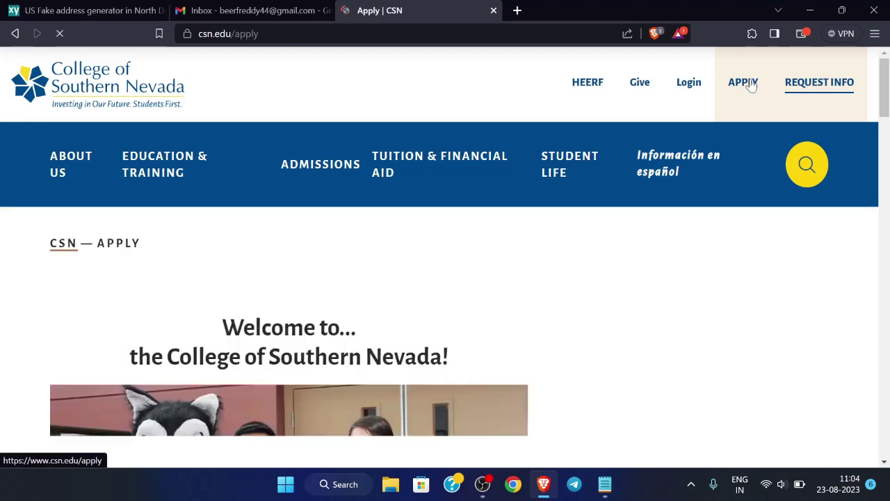
scroll(370, 292, down, 4)
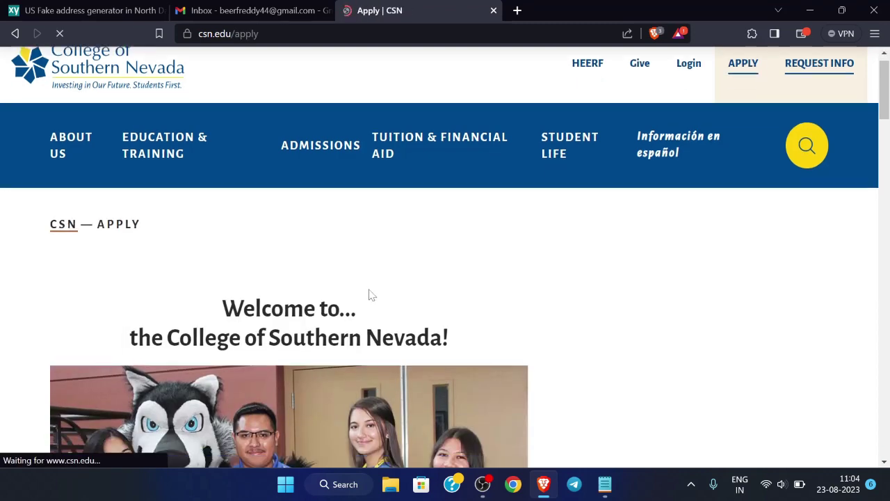
scroll(370, 294, down, 6)
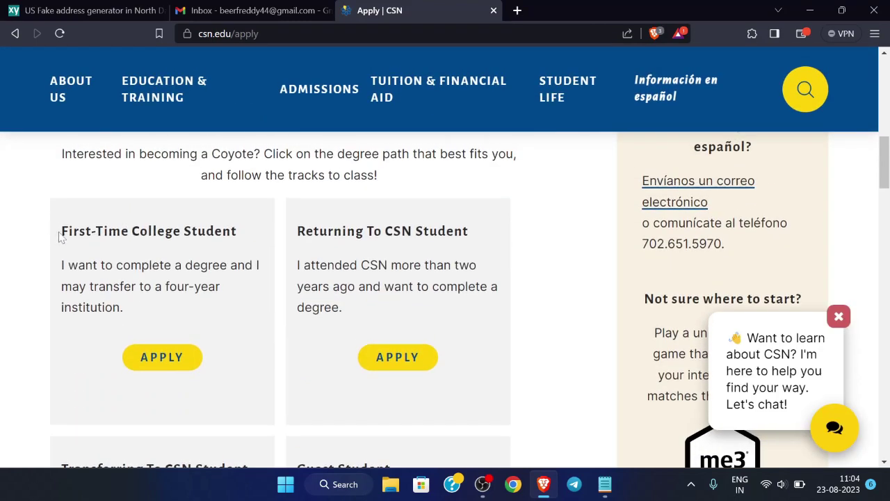
drag(60, 235, 239, 224)
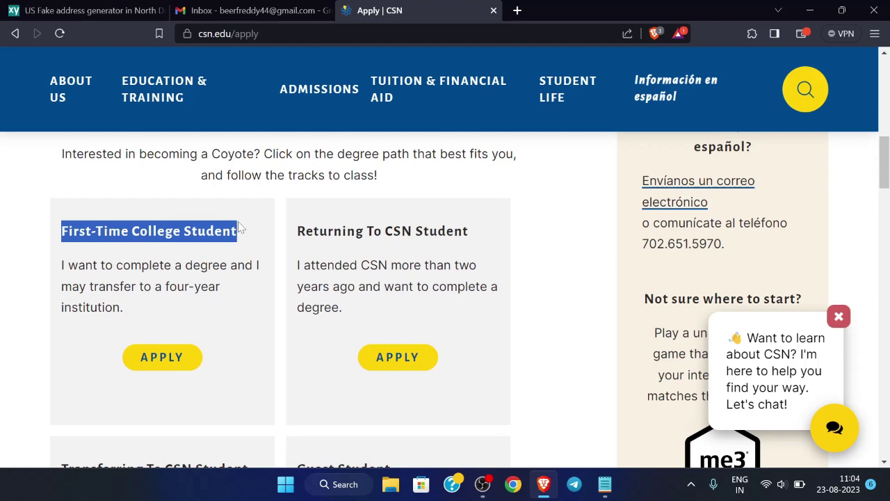
click(238, 226)
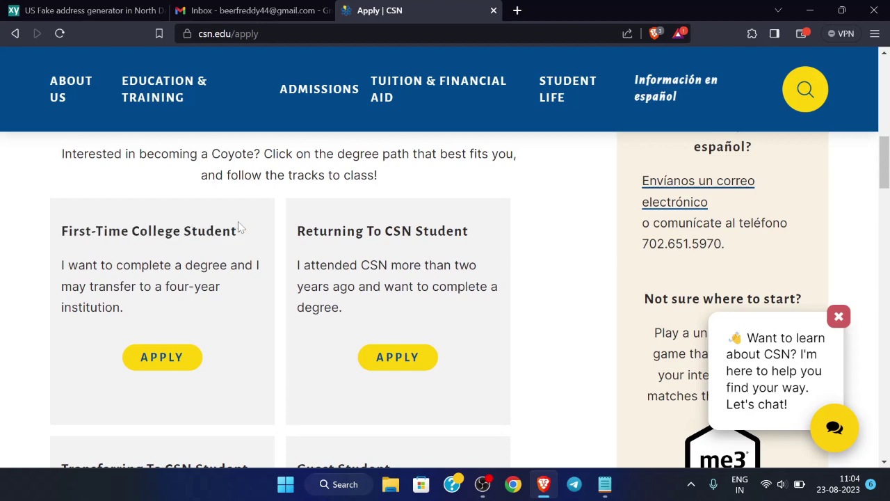
click(158, 358)
click(396, 12)
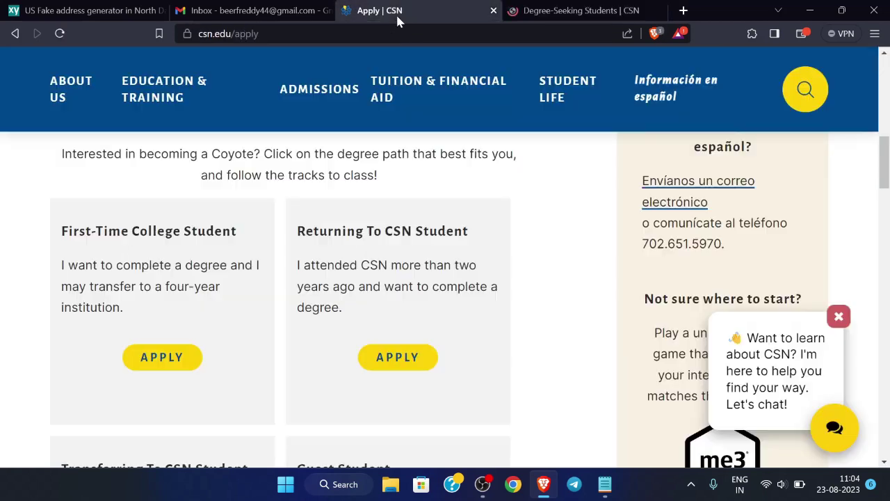
Start the online program application from the Degree-Seeking Students page's Apply Here link.
click(578, 10)
mouse_move(515, 167)
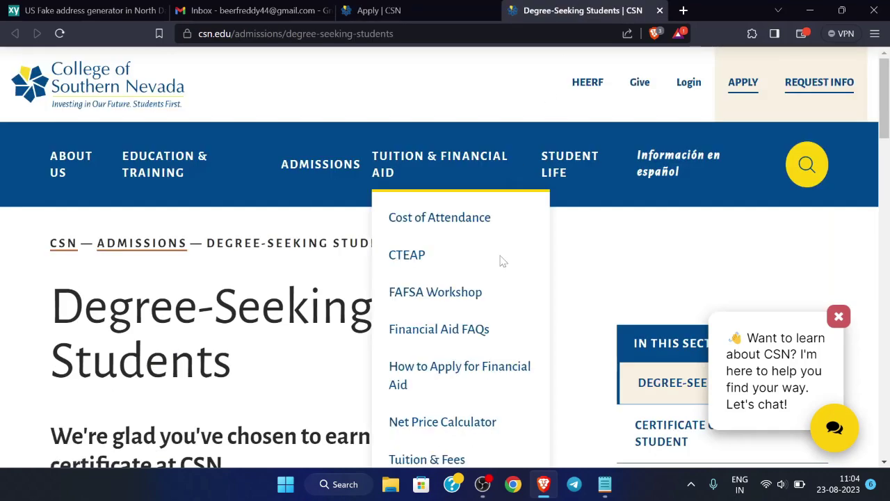
scroll(344, 287, down, 7)
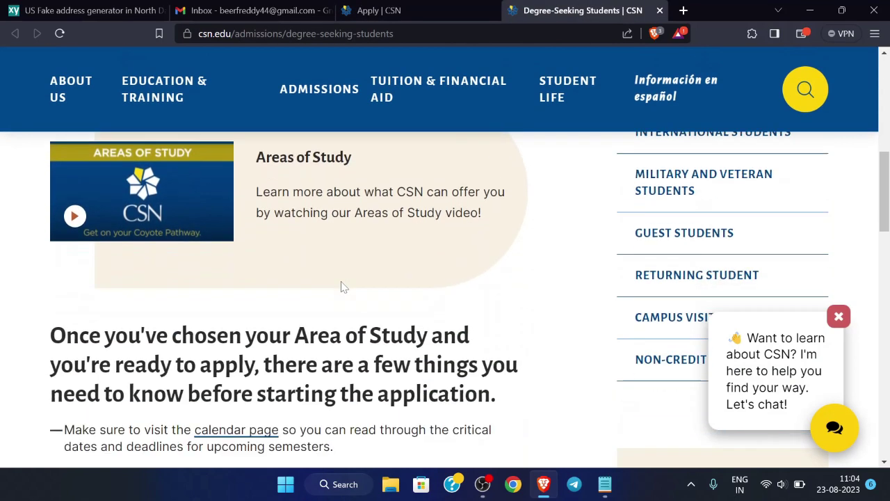
scroll(341, 287, down, 5)
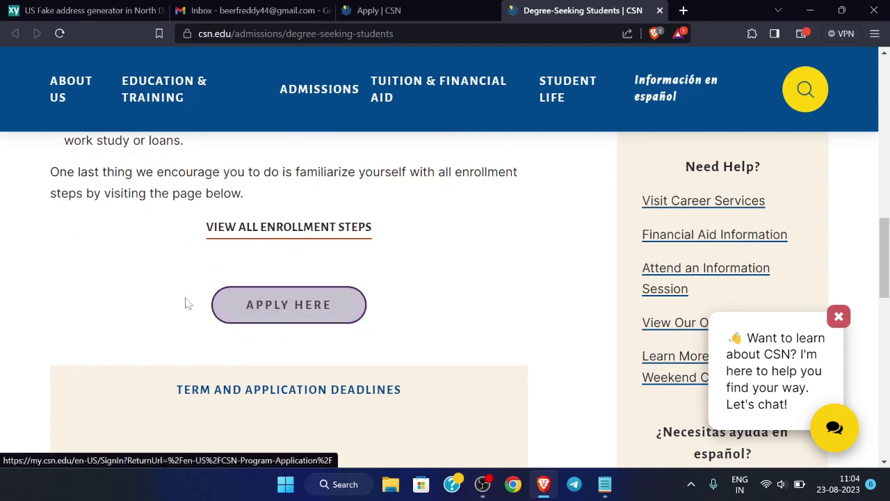
click(263, 315)
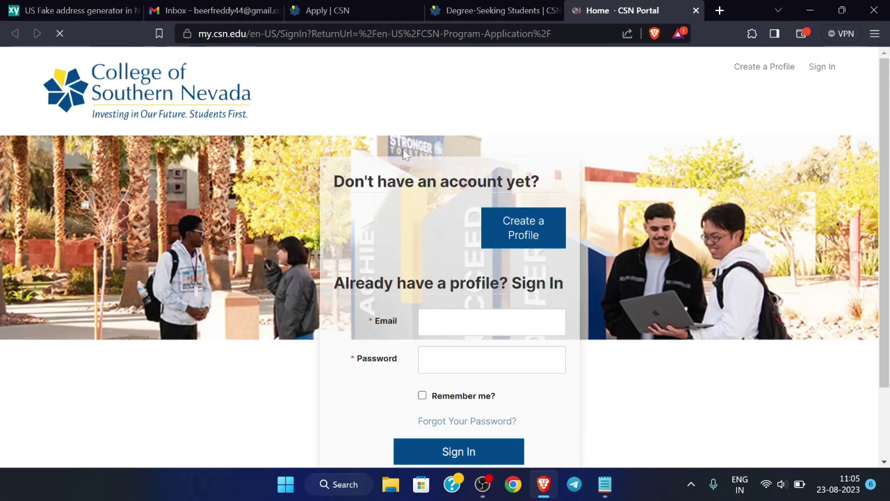
Choose Create a Profile under 'Don't have an account yet?' on the CSN Portal.
drag(334, 181, 542, 181)
click(541, 181)
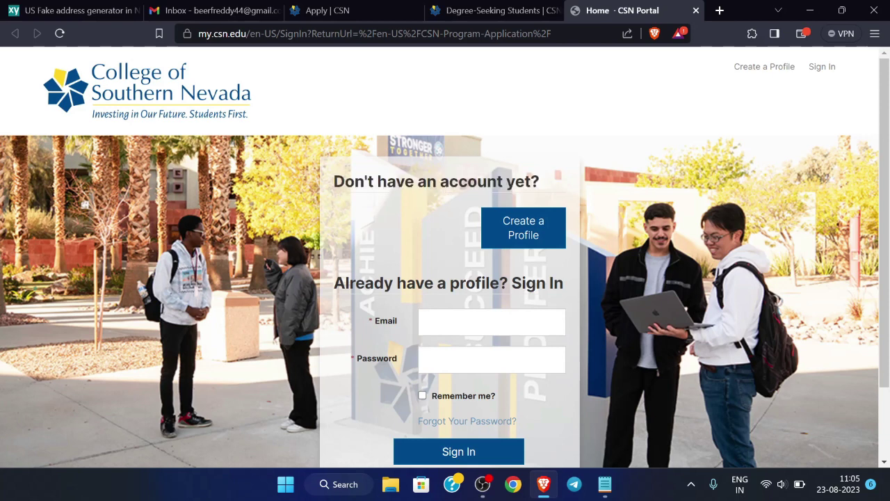
click(523, 224)
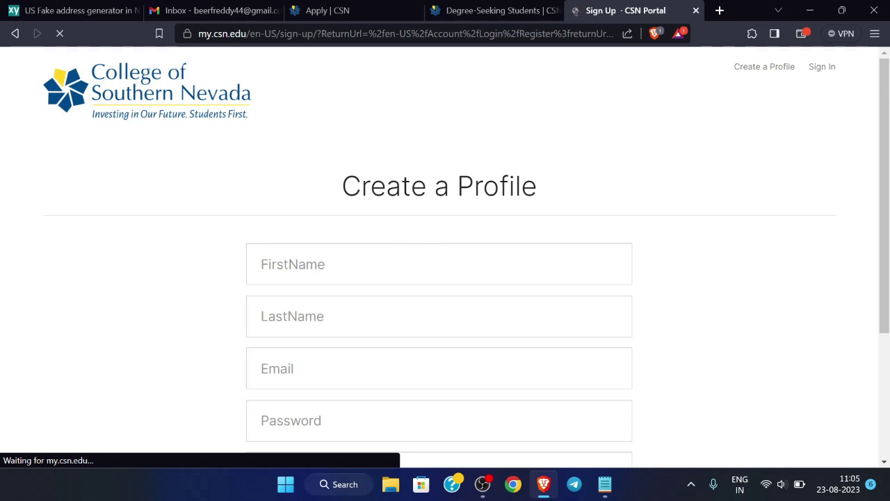
Fill FirstName and LastName with the generated person's name, closing the extra CSN tabs.
scroll(445, 278, down, 1)
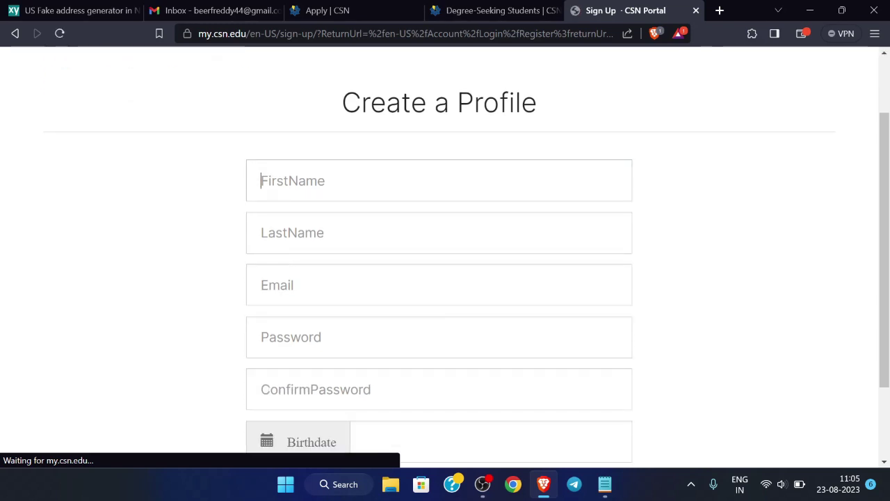
click(76, 11)
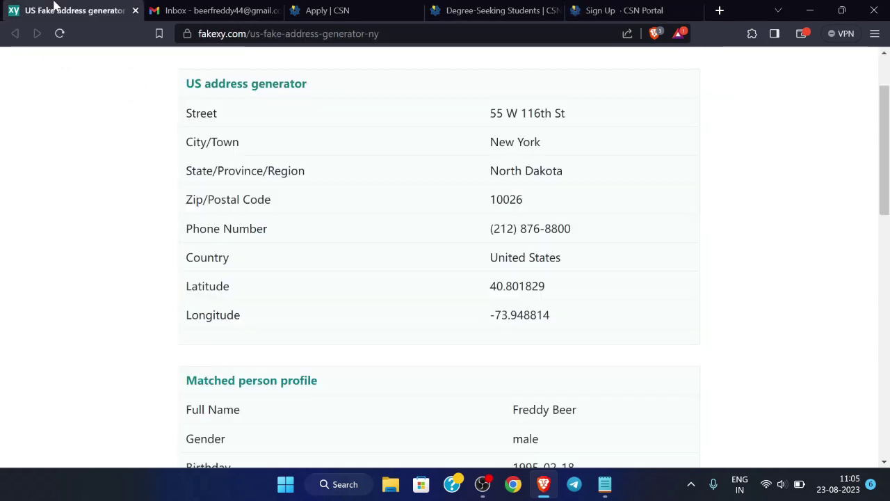
scroll(469, 260, down, 1)
drag(512, 292, 577, 291)
key(ctrl+c)
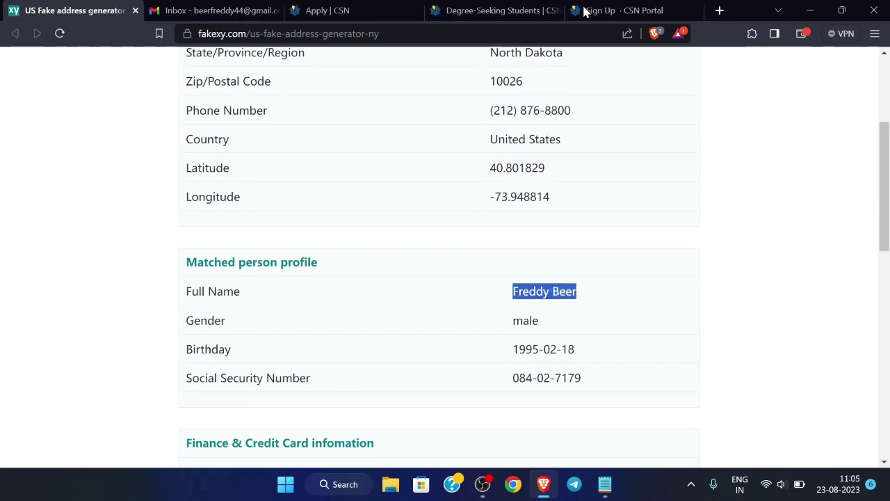
click(587, 10)
click(416, 12)
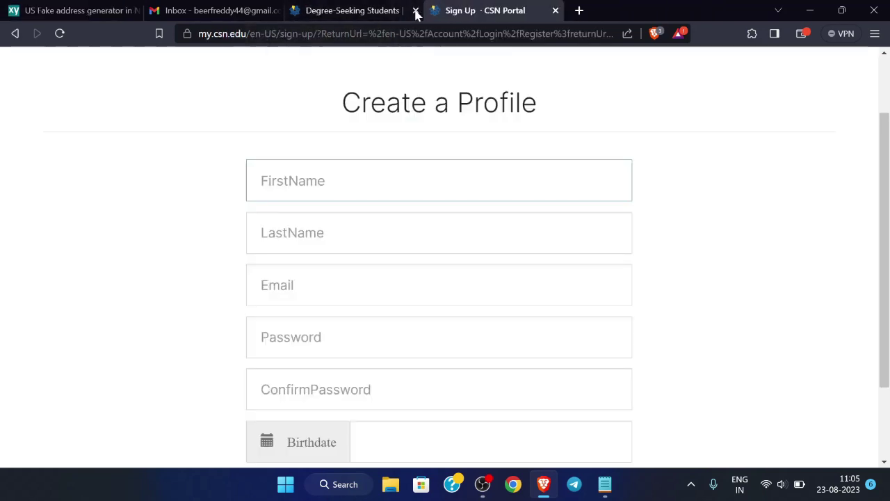
click(414, 11)
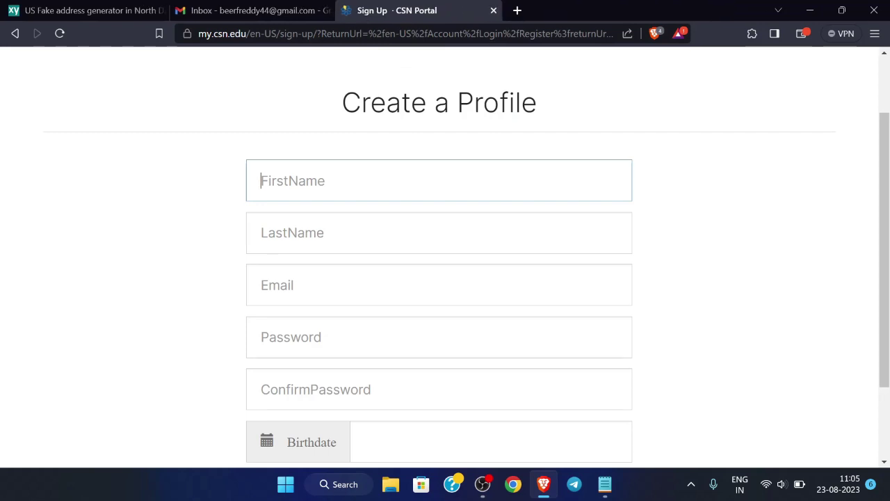
key(ctrl+v)
key(ctrl+shift+Left)
key(ctrl+c)
key(BackSpace)
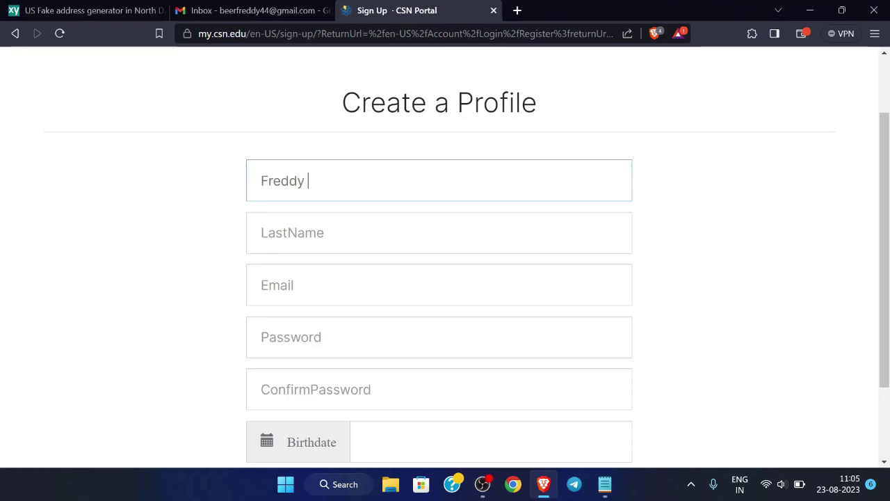
key(ctrl+v)
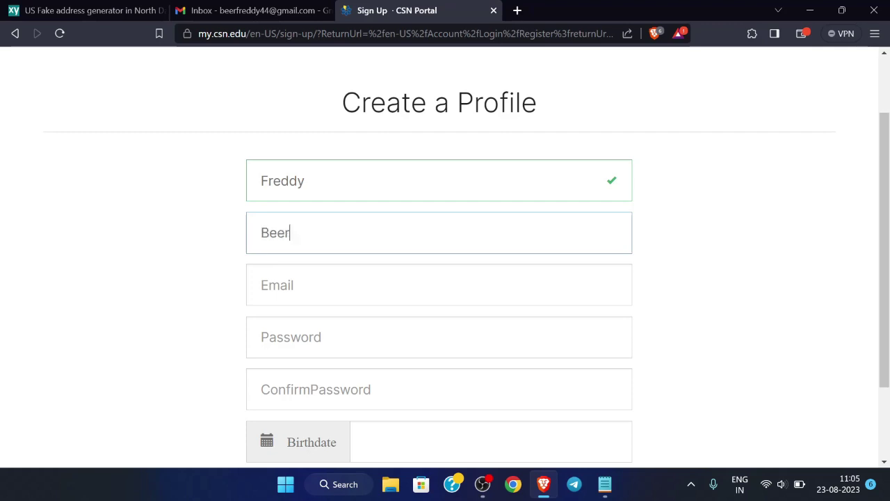
Enter the signed-in Google account's e-mail address into the Email field.
click(261, 285)
click(269, 11)
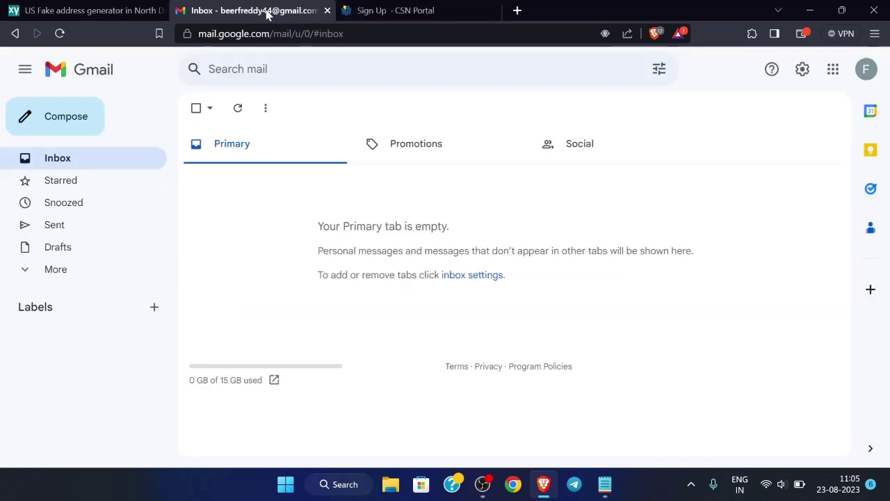
click(858, 74)
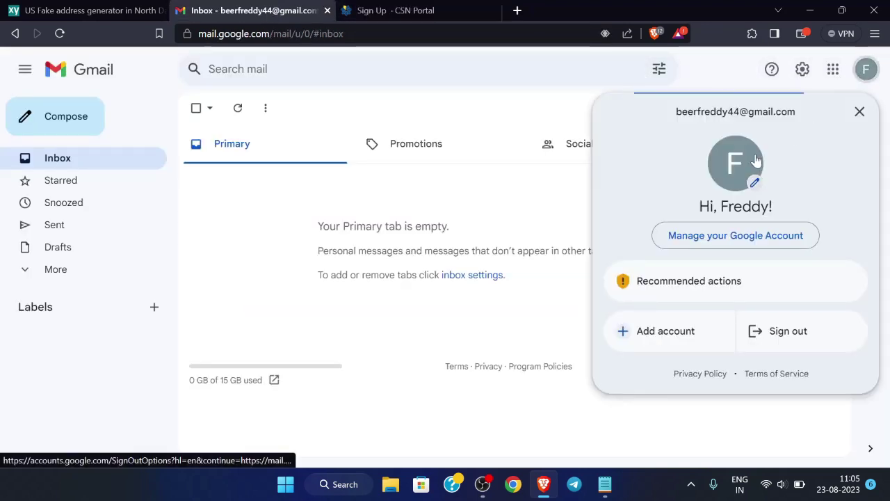
drag(677, 111, 796, 111)
key(ctrl+c)
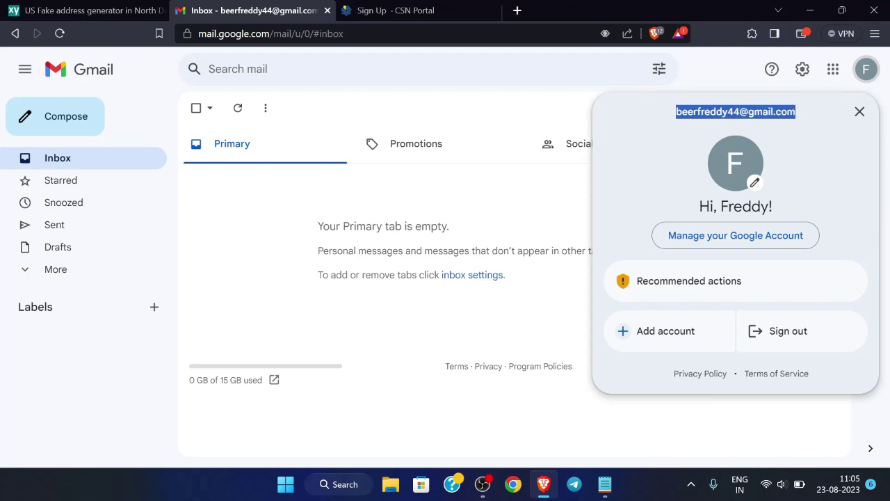
click(477, 9)
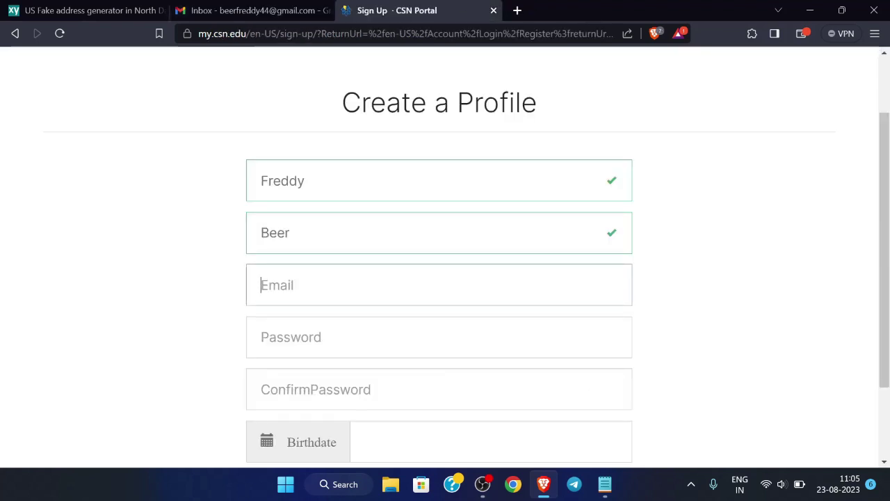
key(ctrl+v)
Type the account password in both Password and Confirm Password fields.
key(Tab)
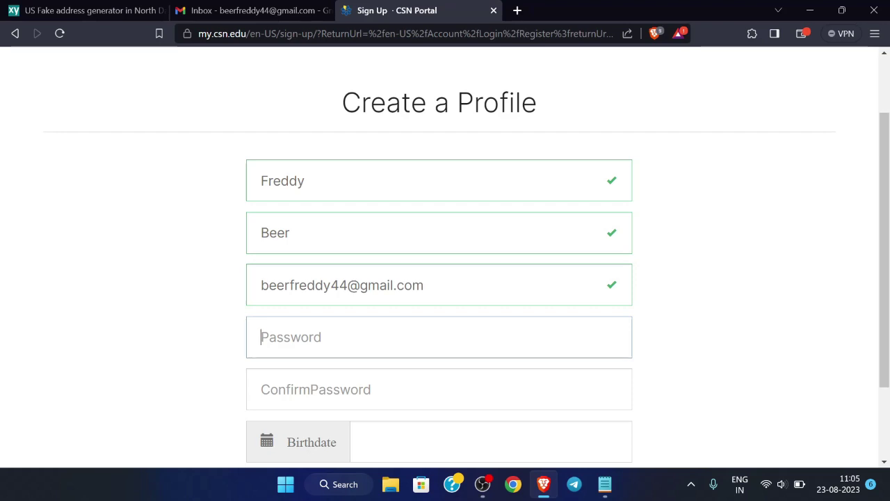
text(•••)
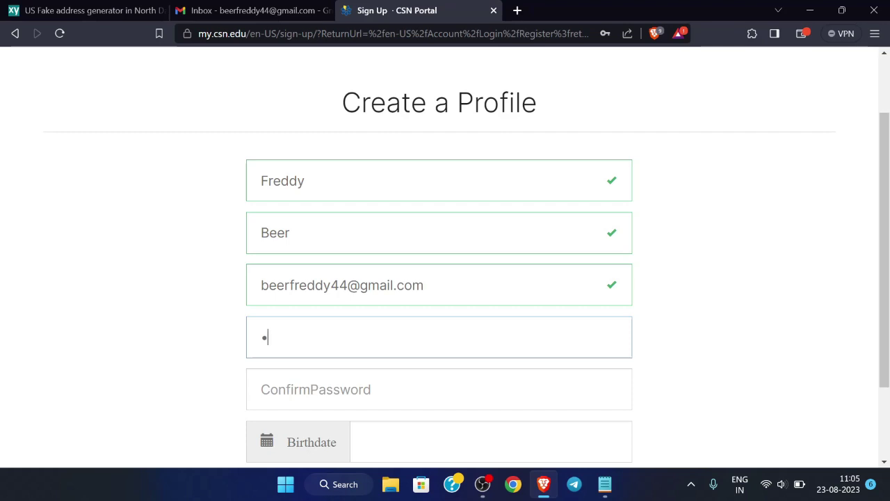
text(•••••••)
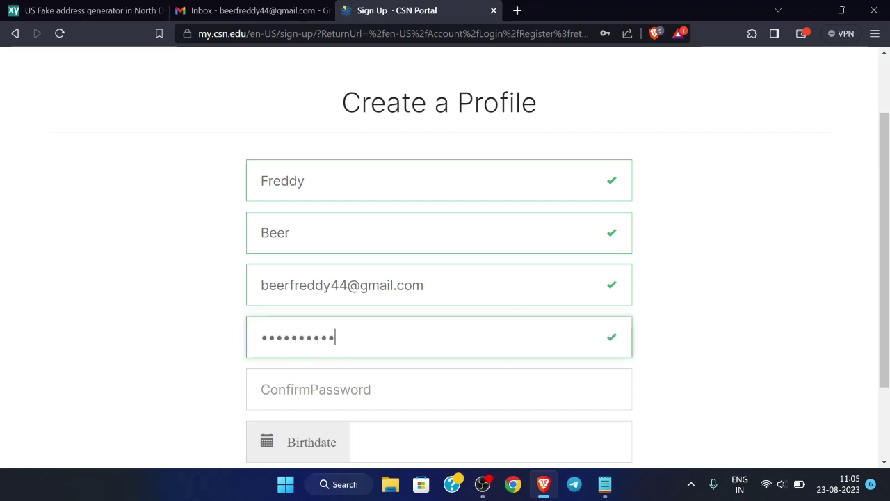
text(•)
key(Tab)
text(•)
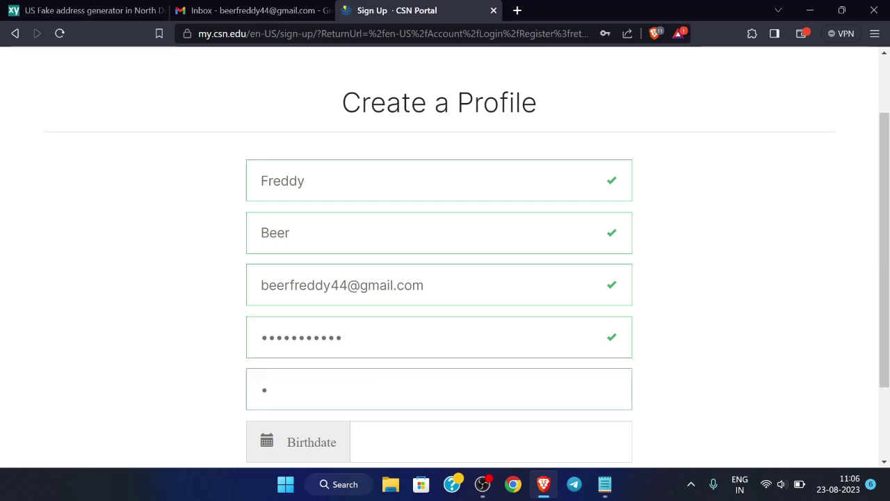
text(••••••••••)
scroll(328, 327, down, 2)
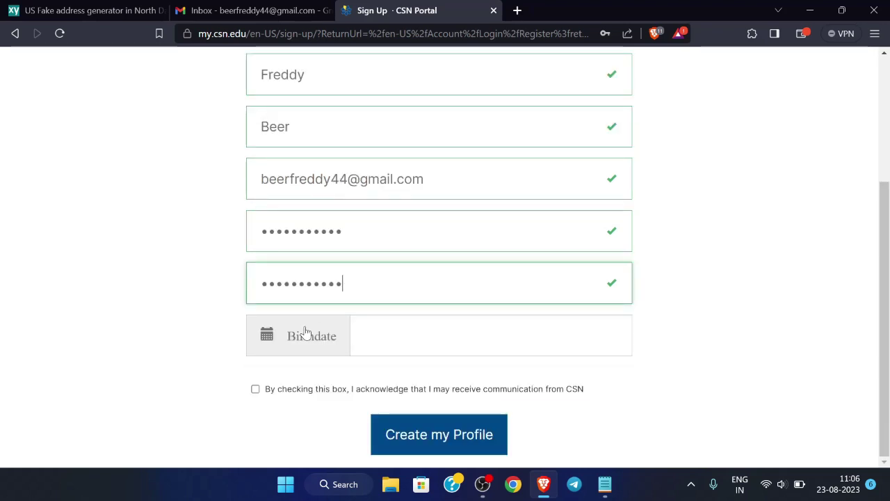
Set Birthdate to 02/18/1995 in the date picker, matching the fakexy birthday.
click(84, 11)
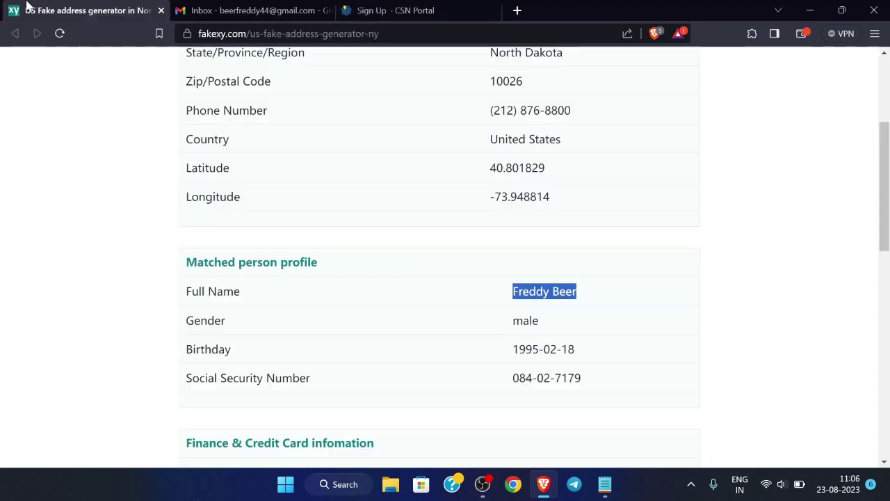
drag(514, 350, 574, 349)
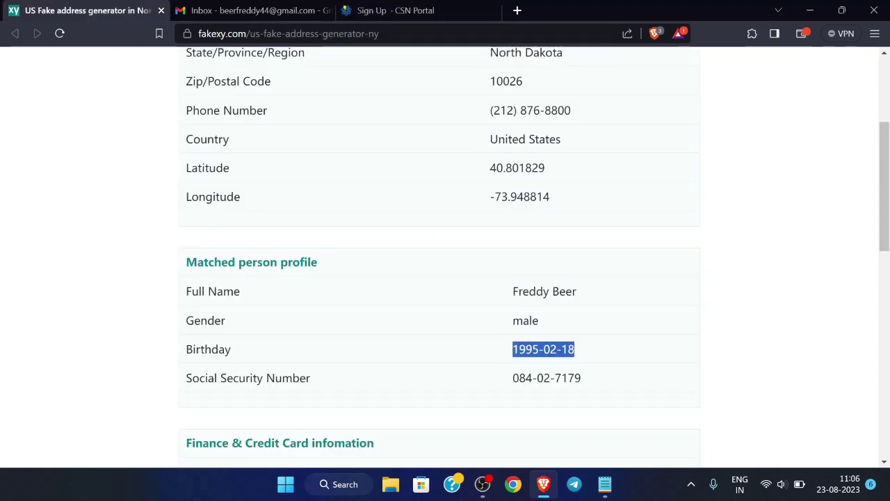
click(400, 7)
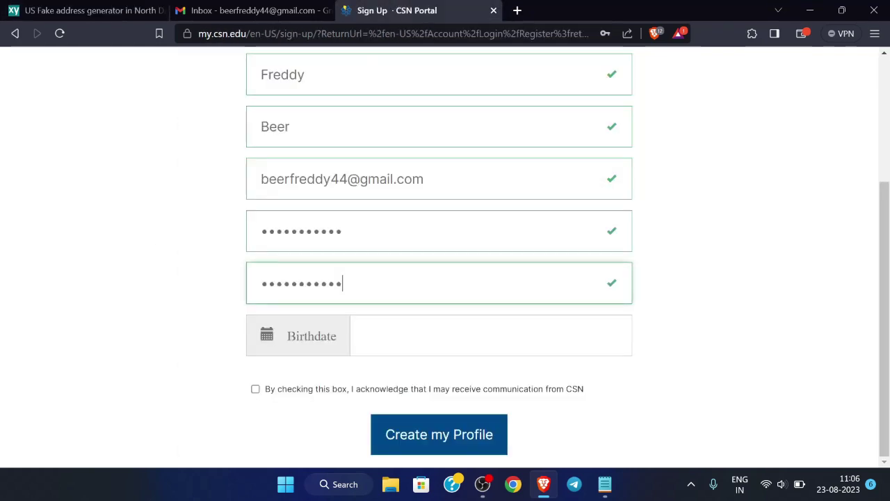
click(298, 332)
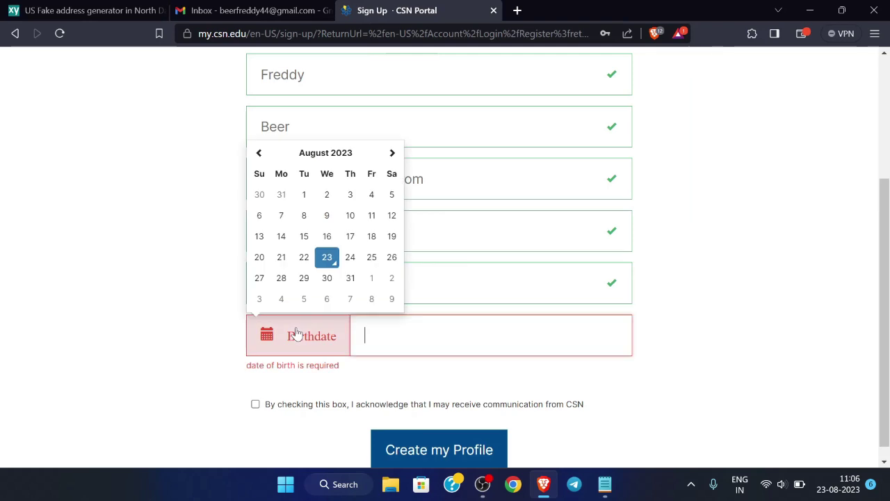
click(332, 150)
click(321, 132)
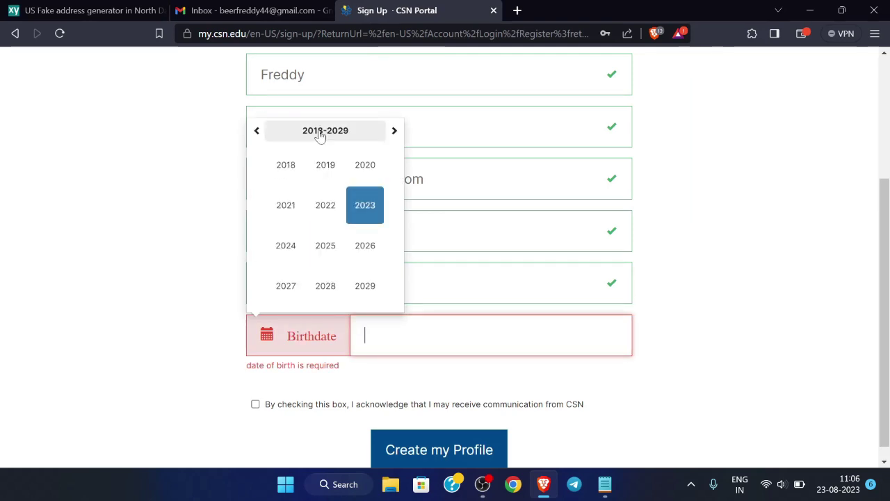
click(258, 132)
click(258, 132)
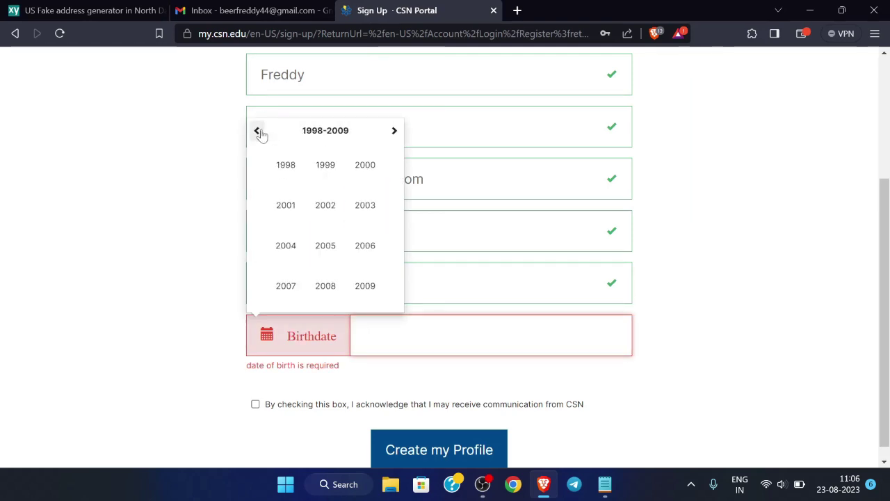
click(258, 132)
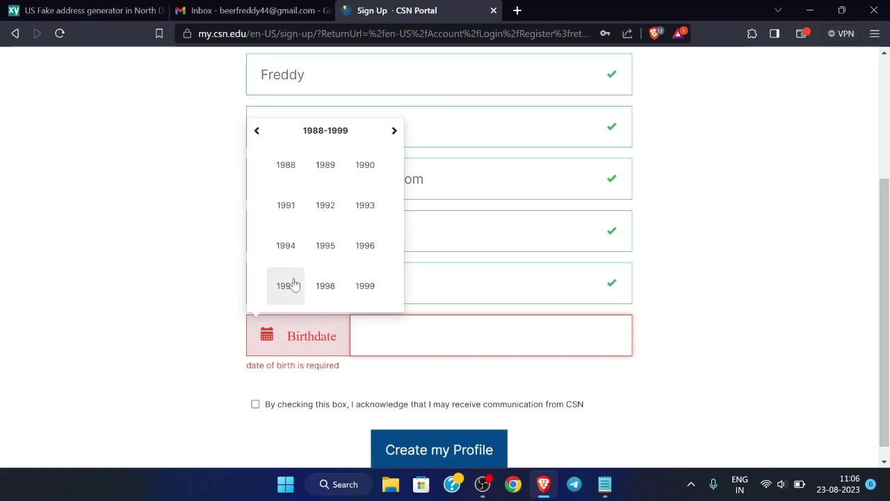
click(335, 254)
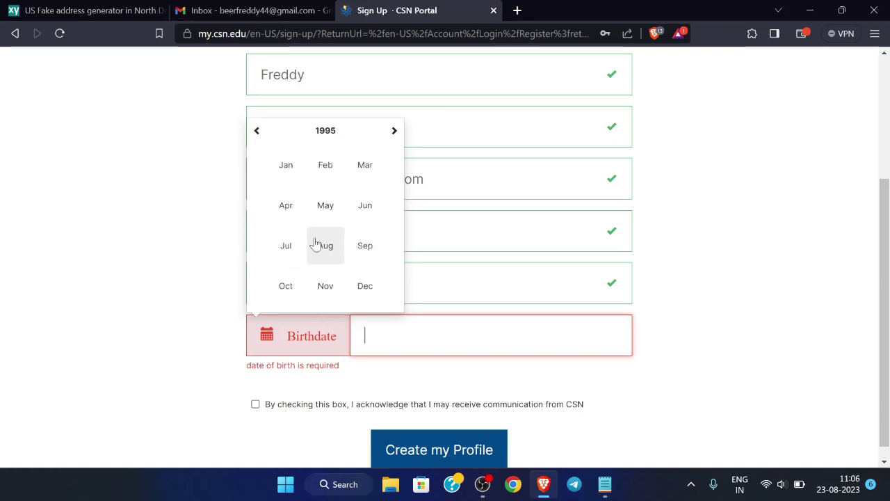
click(324, 170)
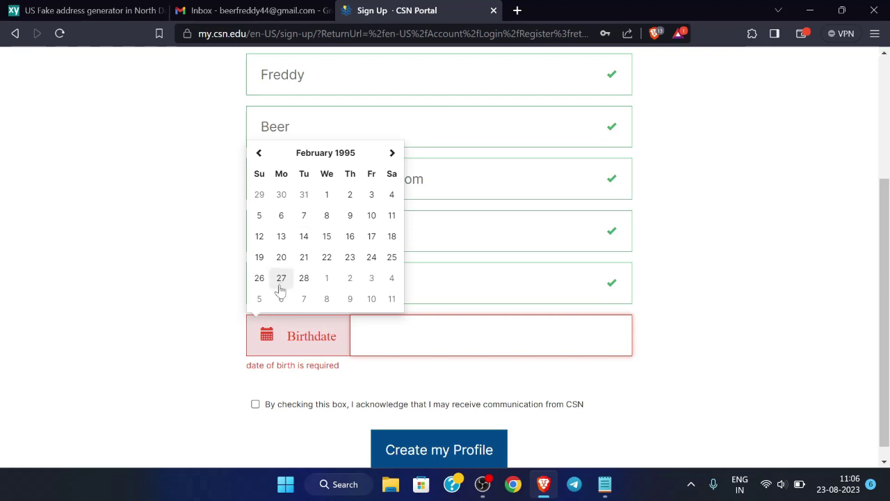
click(391, 236)
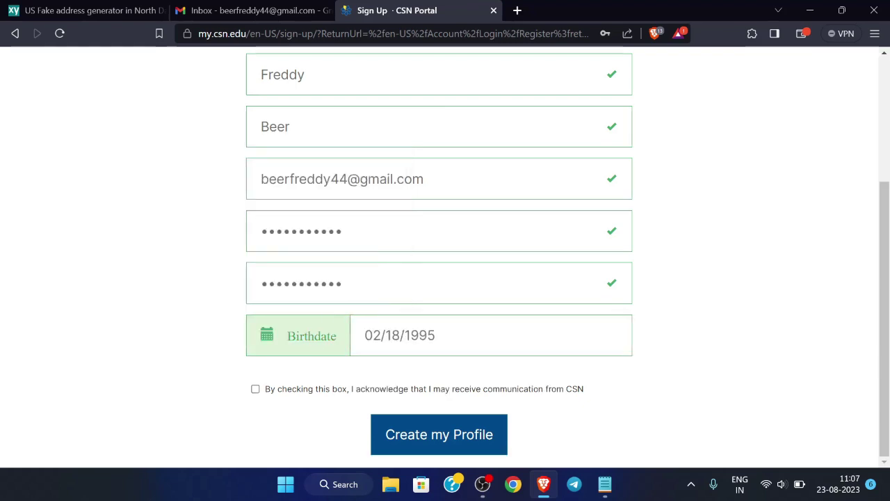
Recheck the birthday on the fakexy profile and return to the sign-up form.
click(91, 8)
click(383, 276)
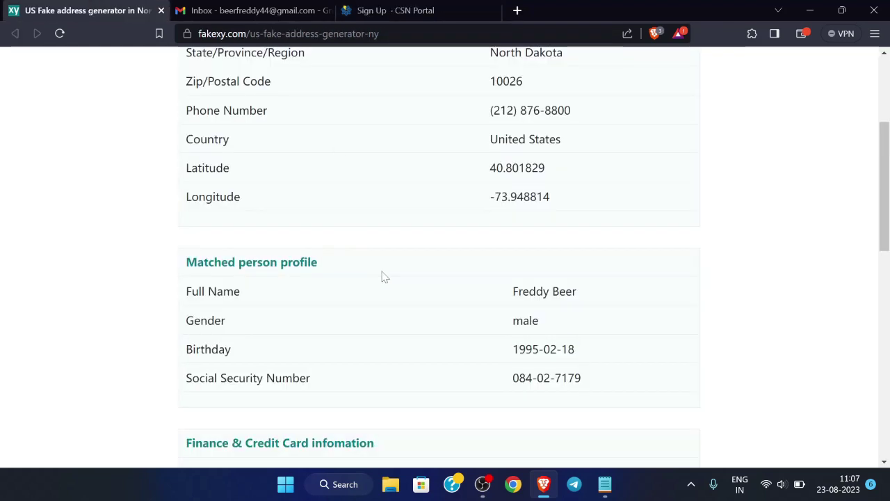
click(374, 7)
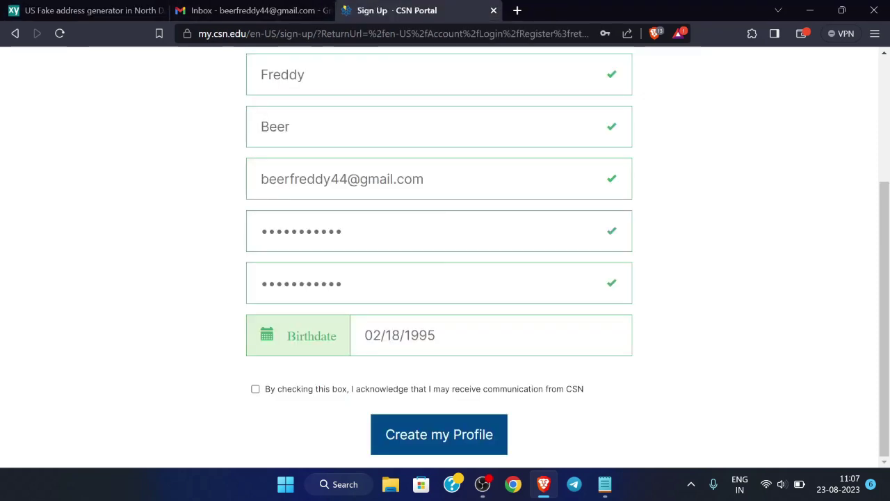
Agree to CSN communications, create and confirm the profile, and decline saving the password.
click(255, 391)
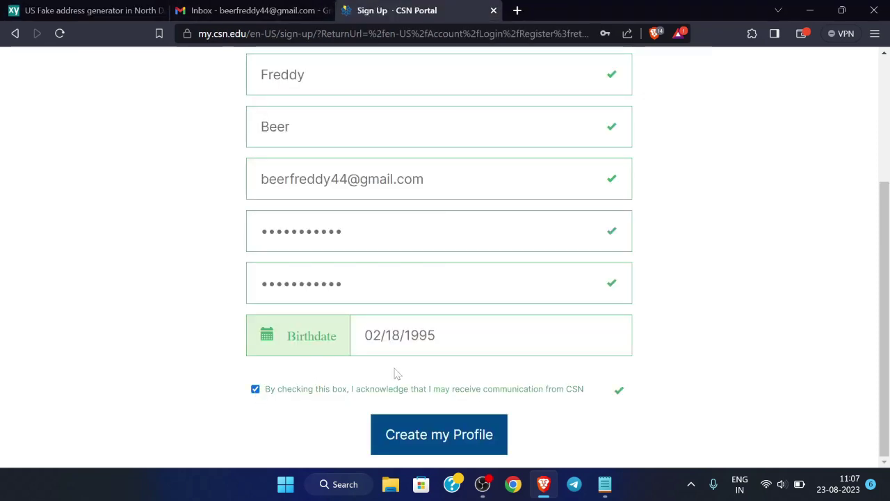
click(434, 437)
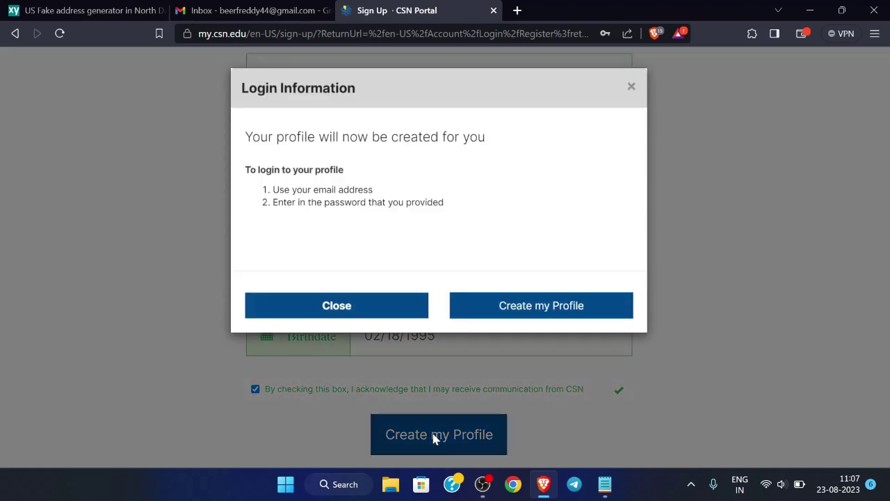
click(539, 315)
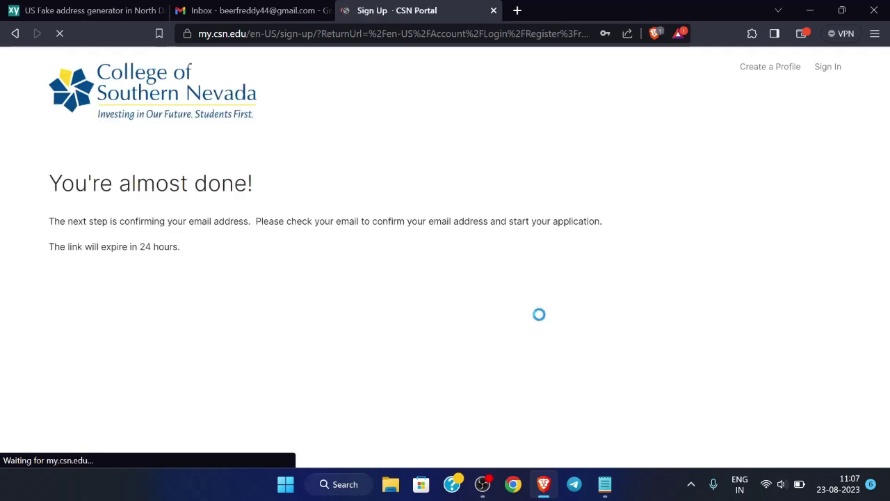
click(664, 146)
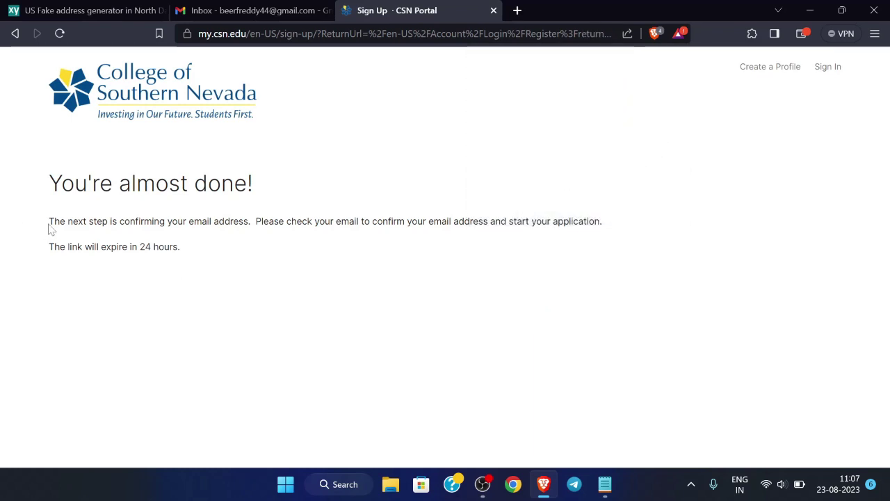
drag(48, 224, 616, 227)
Refresh the Gmail inbox and check Spam while waiting for the CSN invite e-mail.
click(616, 227)
click(229, 8)
click(265, 139)
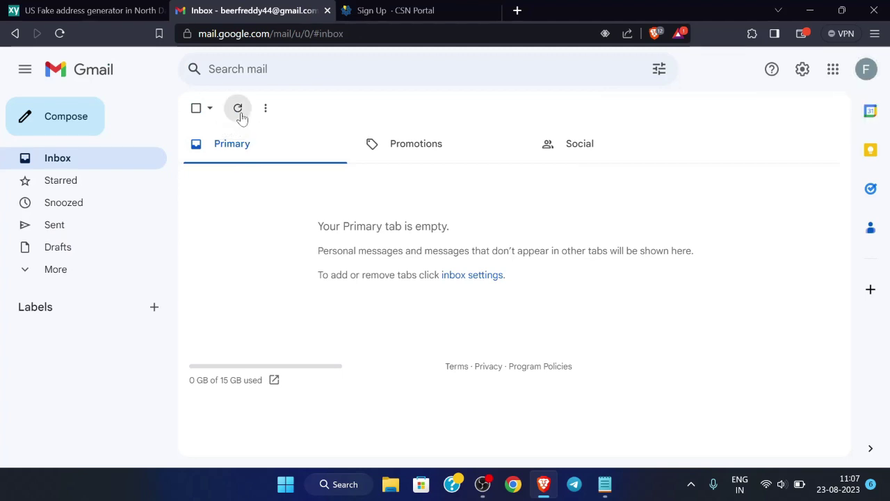
click(240, 114)
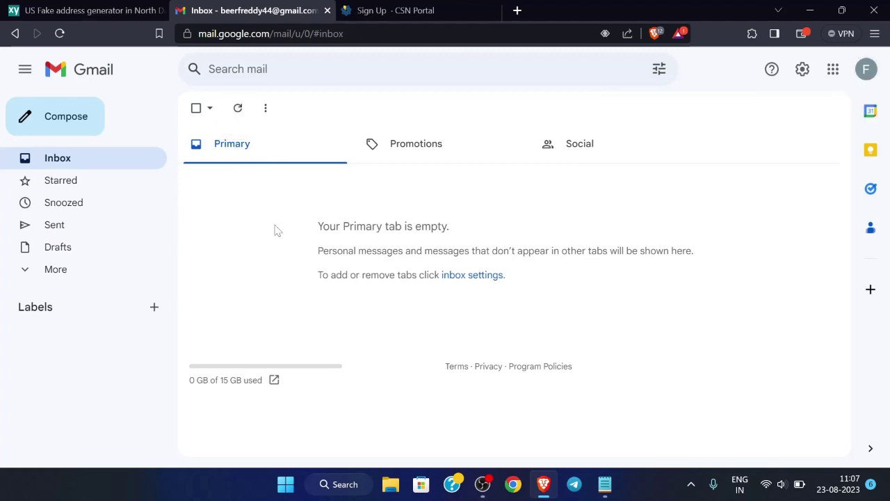
click(69, 276)
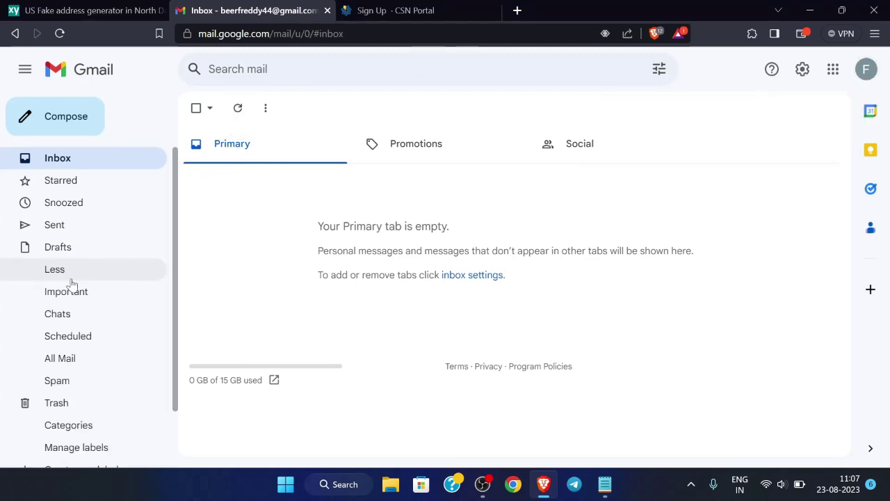
click(240, 113)
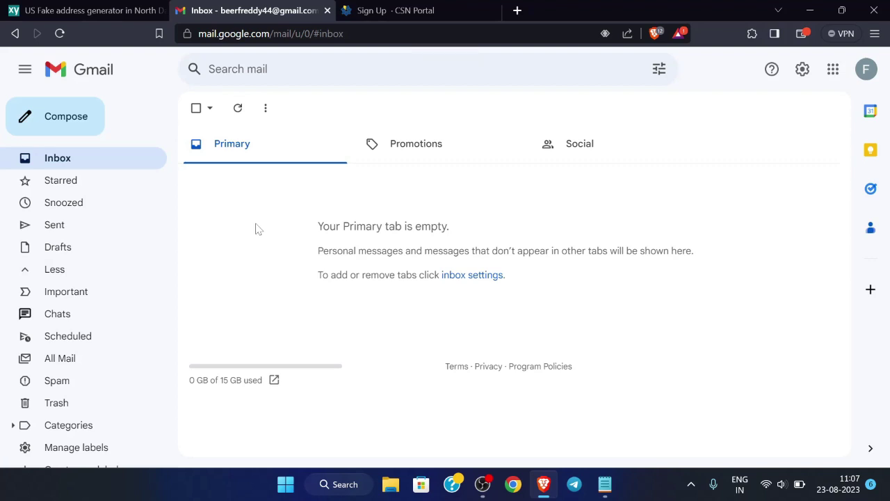
click(243, 113)
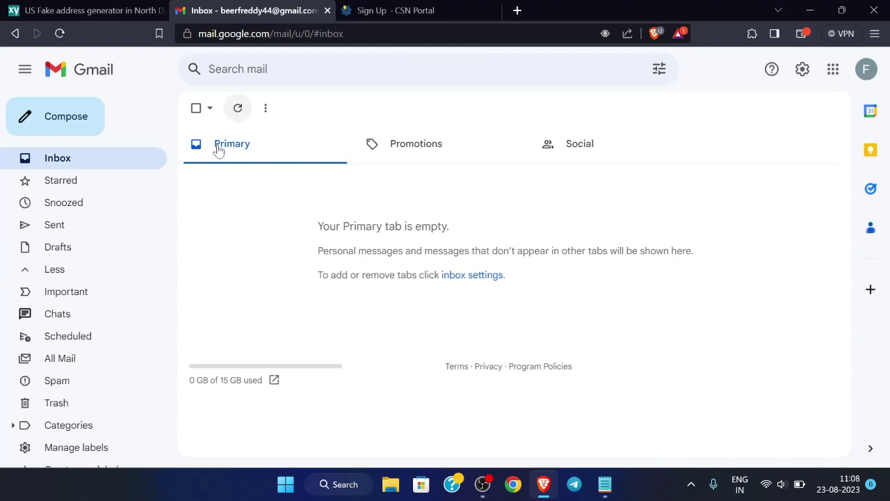
click(107, 386)
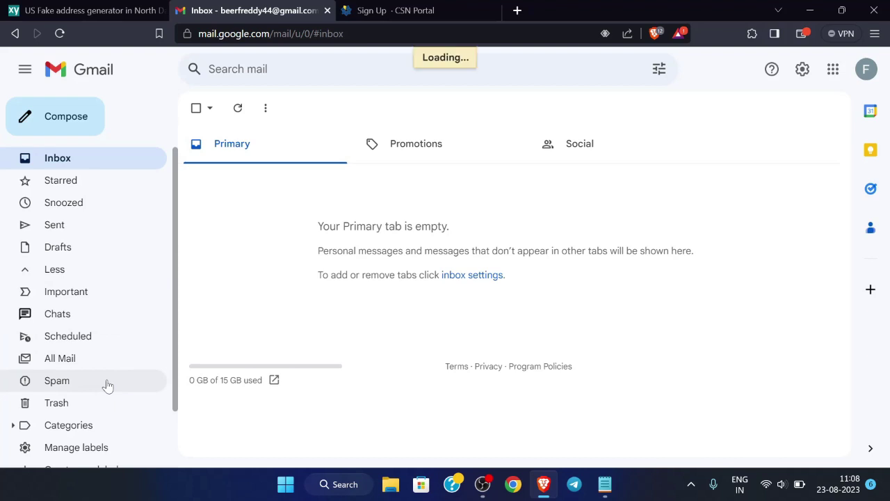
Open the CSN Application Portal Invite e-mail in Primary and follow its verify link.
click(101, 167)
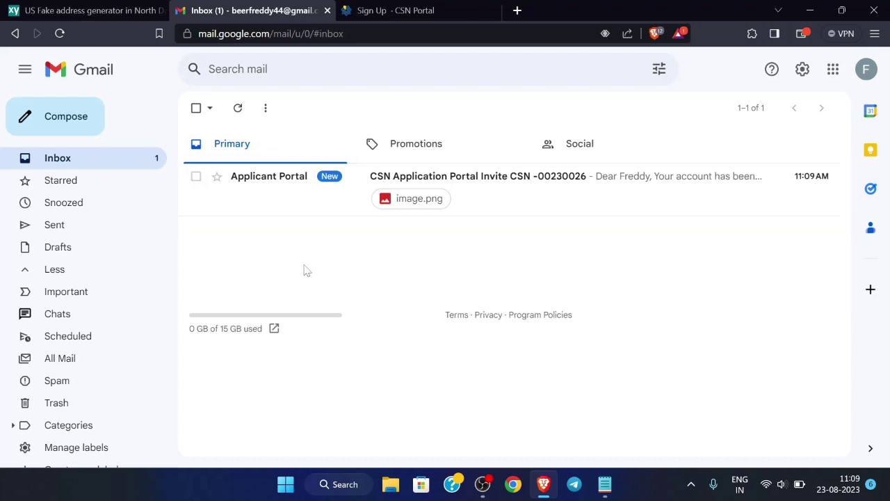
click(304, 194)
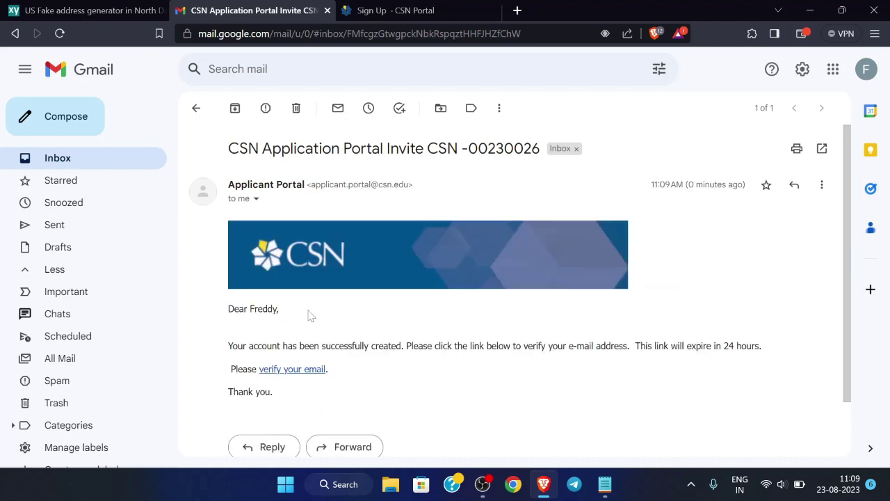
click(292, 370)
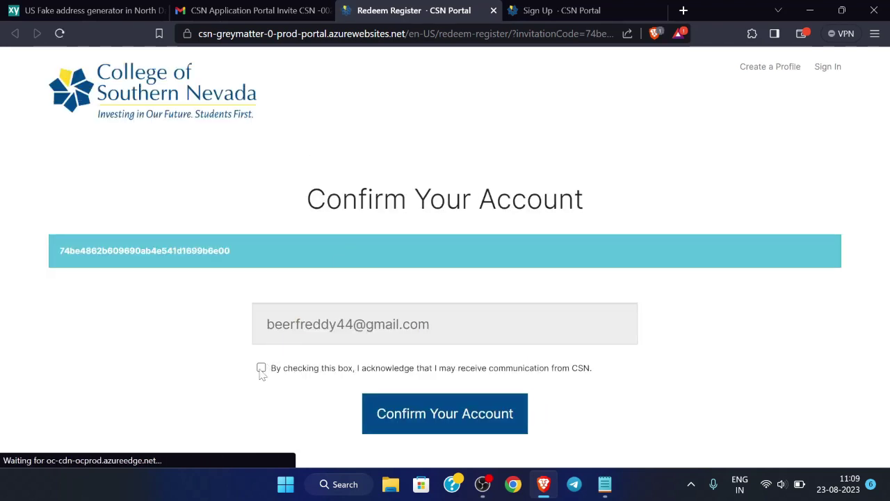
Accept the CSN communication acknowledgement, confirm the account and choose Create my Profile.
click(261, 368)
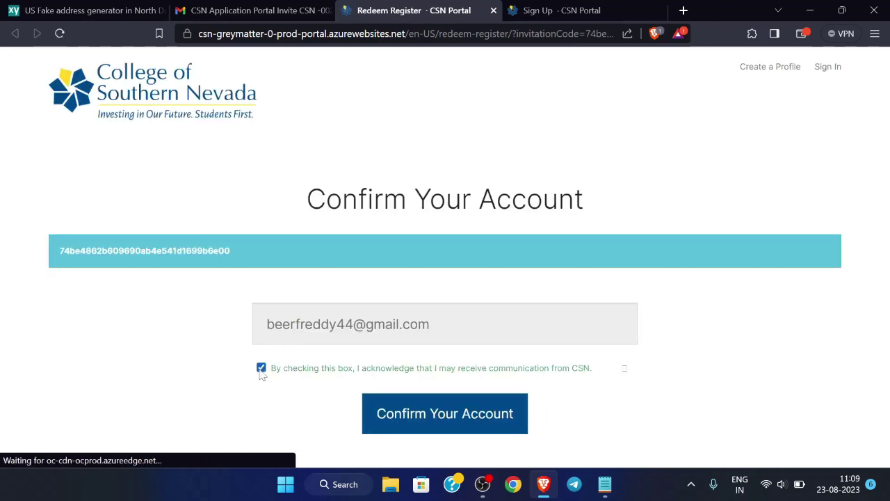
click(477, 414)
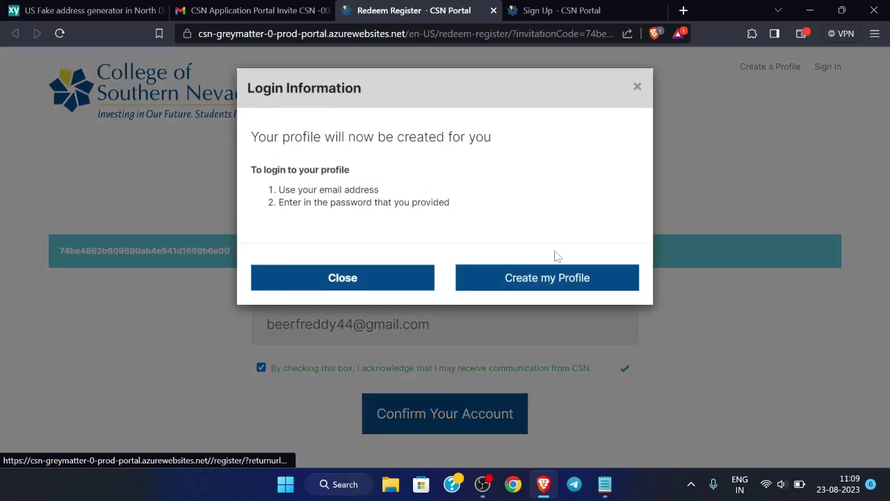
click(582, 278)
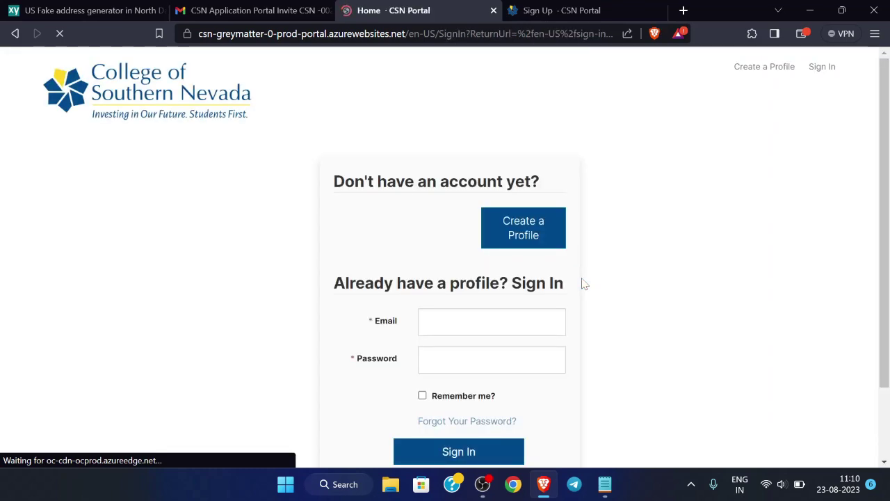
Sign in to the CSN Portal with the Gmail account address and its password.
scroll(579, 278, down, 2)
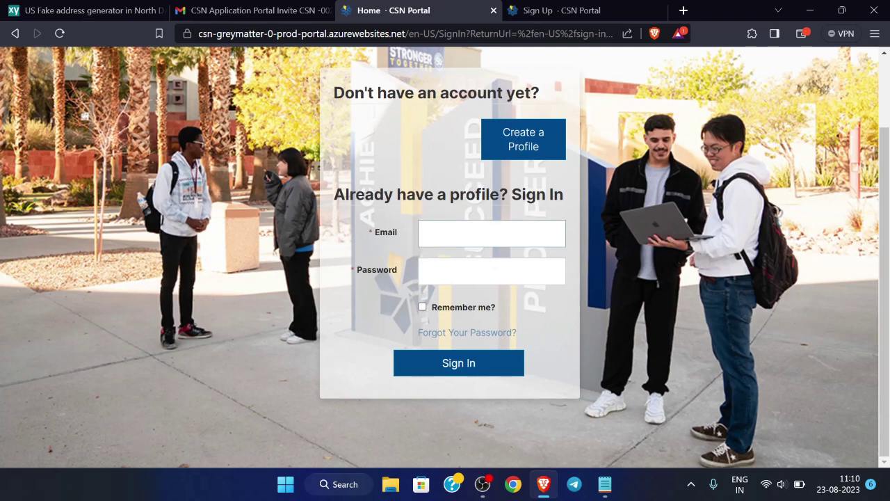
click(215, 8)
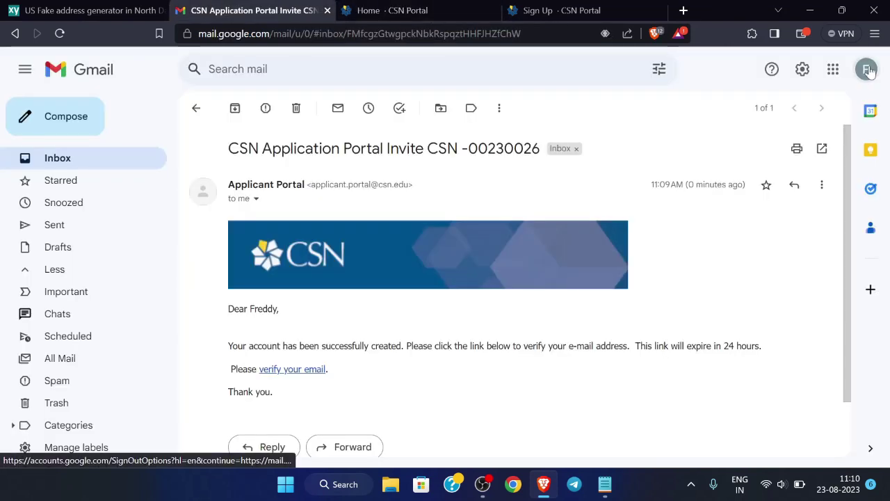
click(867, 69)
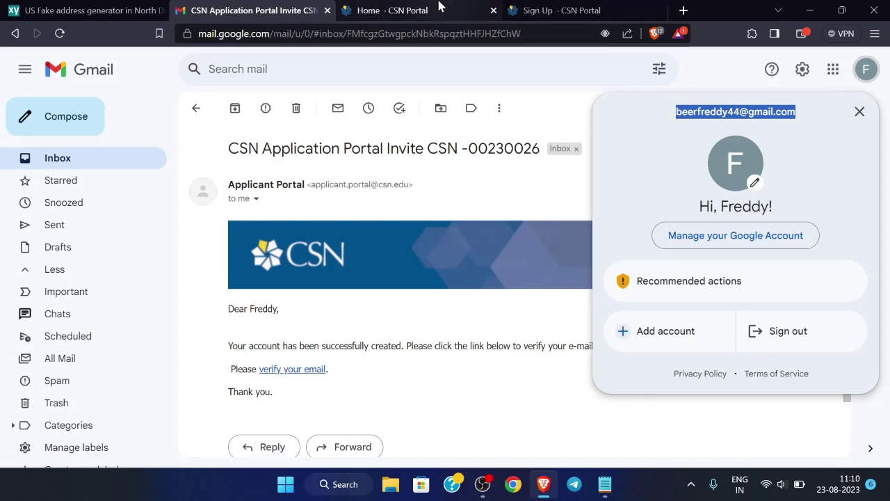
click(439, 8)
key(ctrl+v)
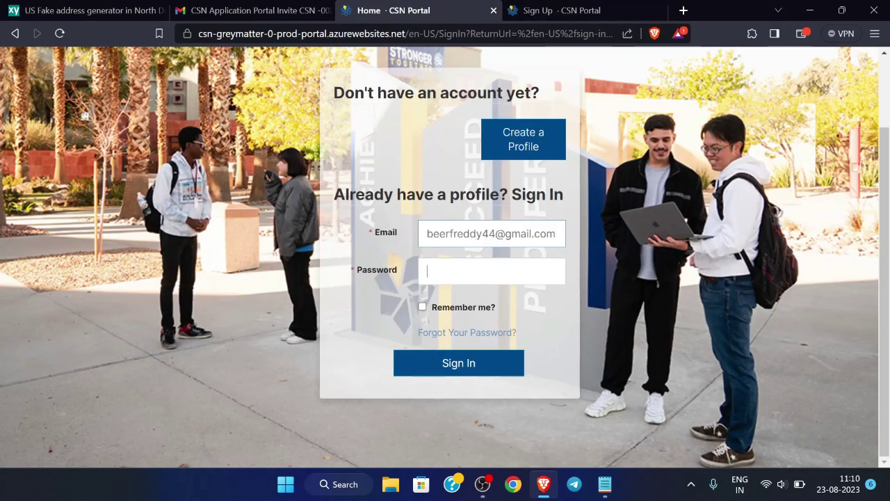
text(•••••)
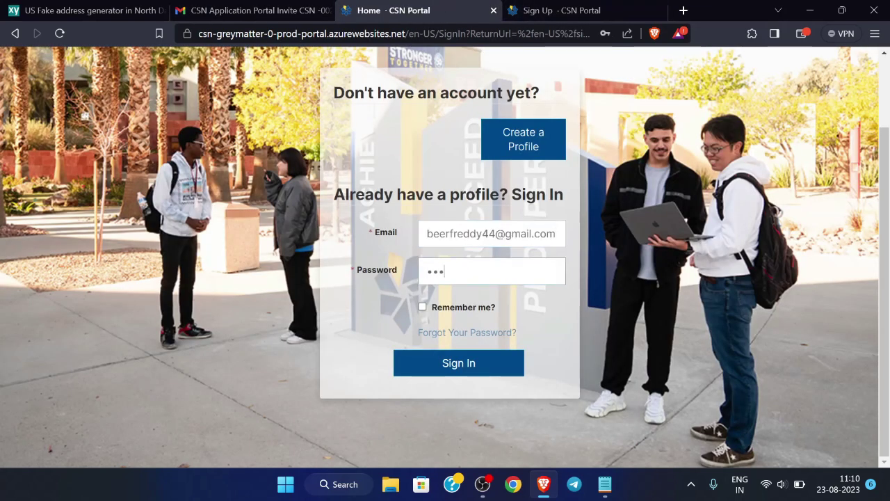
text(•••••)
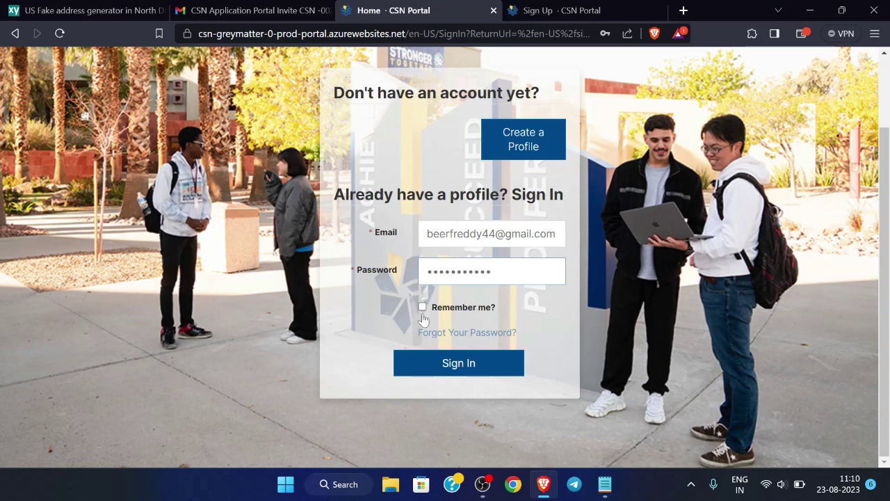
click(444, 369)
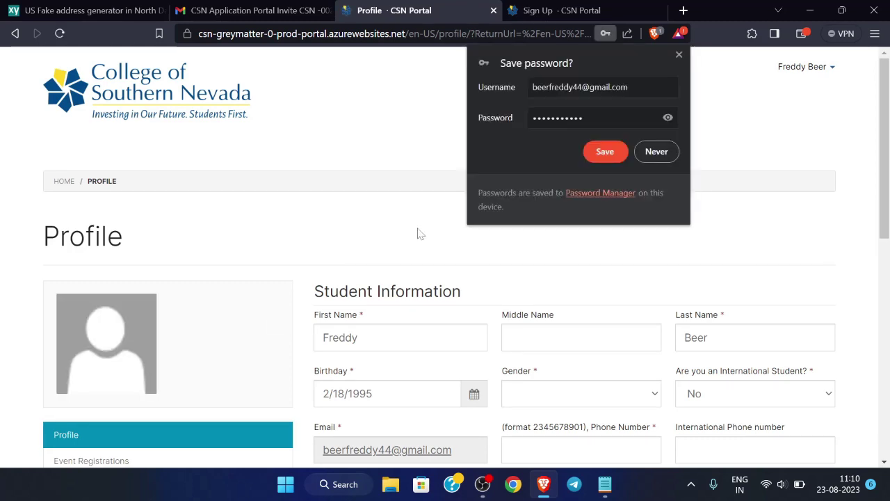
Dismiss the save-password prompt and set the profile's Gender to Male.
click(672, 144)
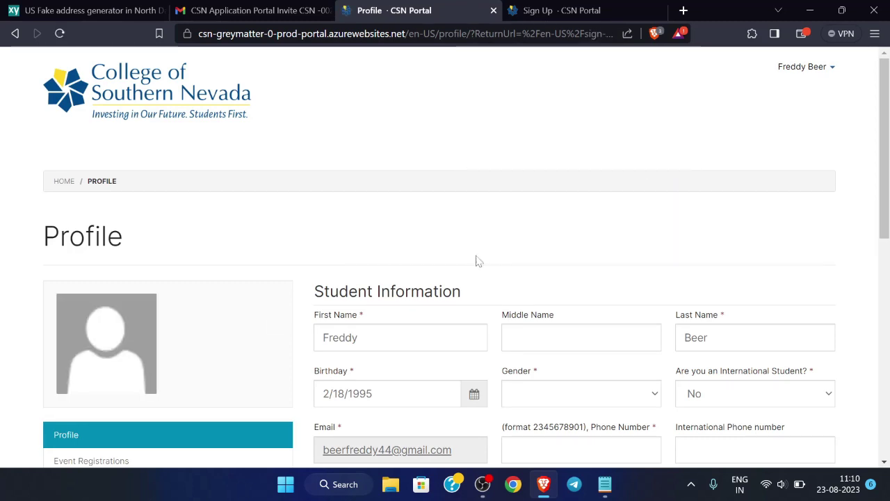
scroll(478, 261, down, 2)
scroll(478, 261, down, 1)
scroll(499, 272, down, 1)
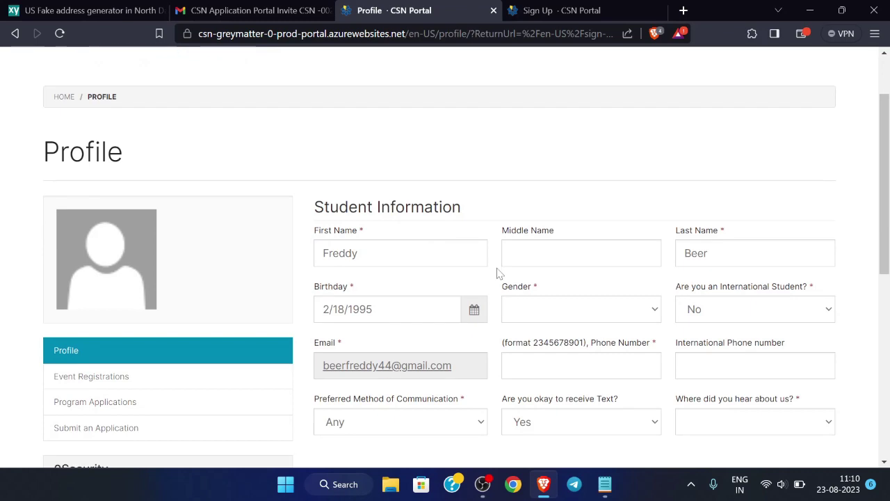
scroll(459, 326, down, 5)
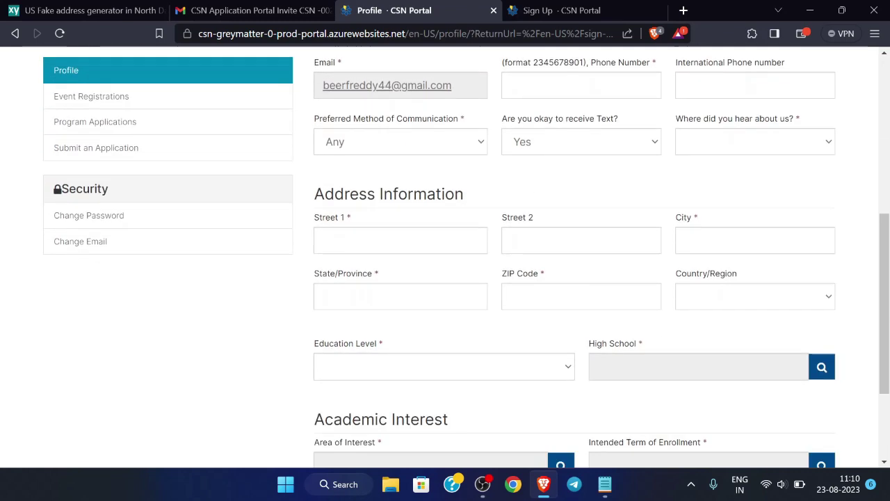
scroll(460, 325, up, 2)
scroll(513, 278, up, 4)
scroll(461, 259, down, 1)
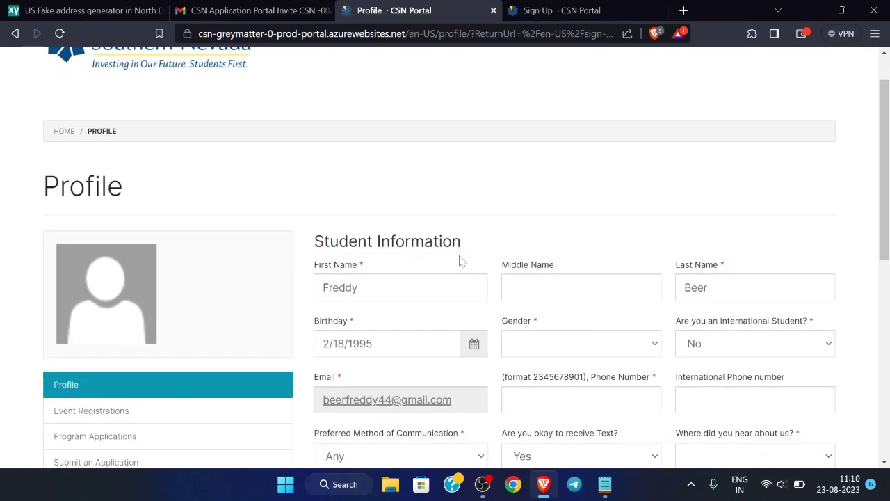
scroll(557, 260, down, 1)
click(547, 274)
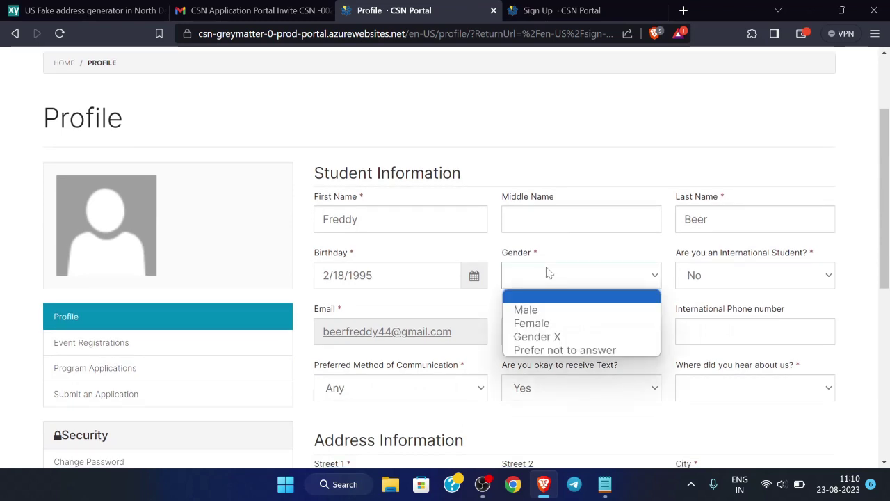
click(525, 311)
Paste the generated phone number into the profile and strip its punctuation to digits only.
scroll(445, 257, down, 1)
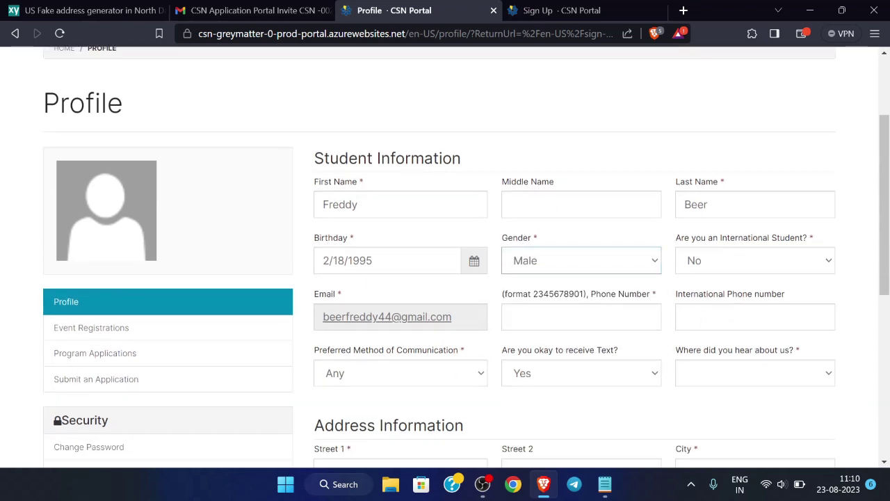
click(78, 9)
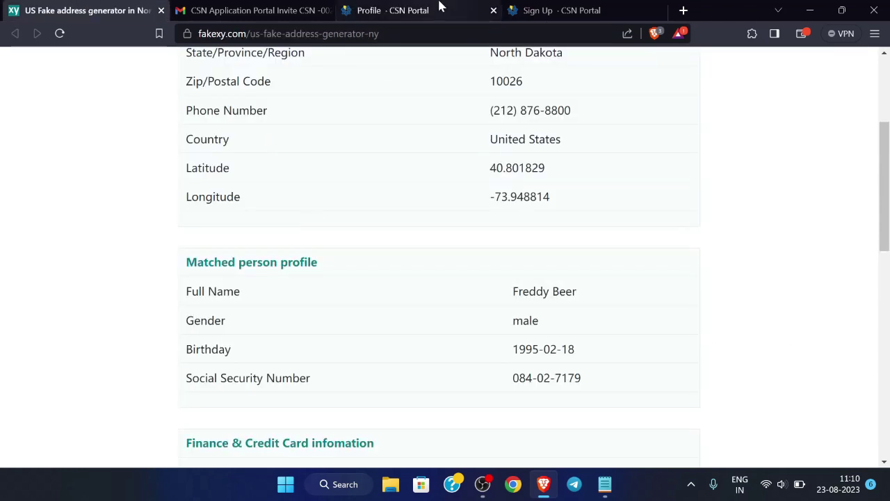
click(440, 5)
scroll(529, 289, down, 1)
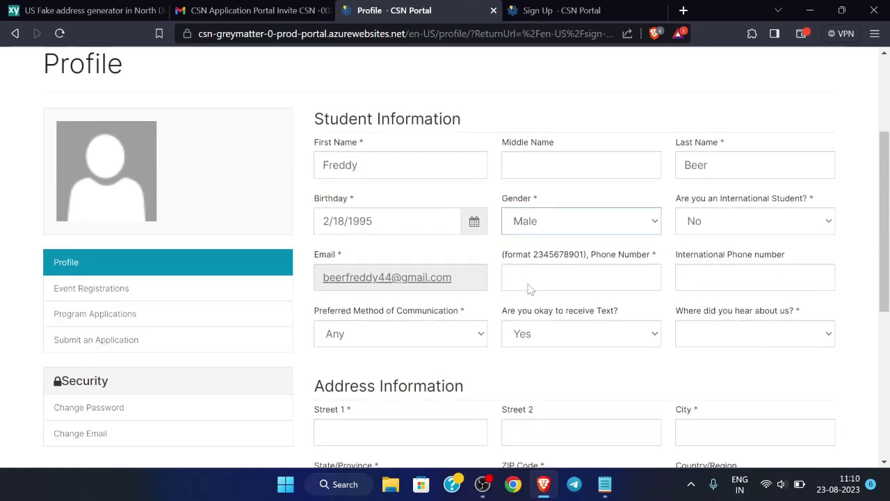
click(532, 273)
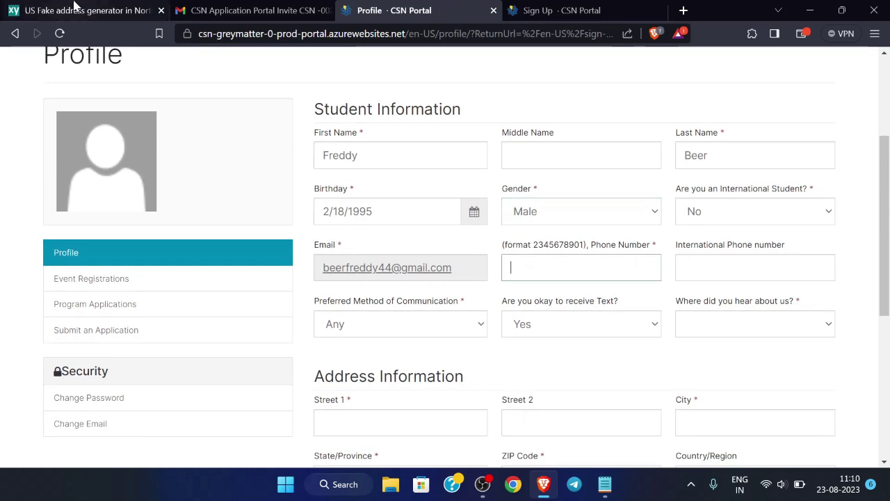
click(82, 7)
scroll(434, 210, up, 1)
triple_click(530, 187)
key(ctrl+c)
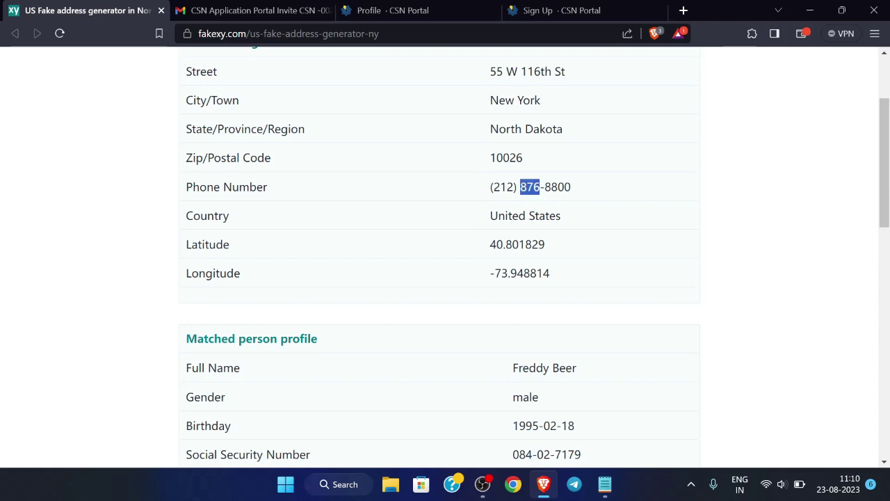
click(402, 10)
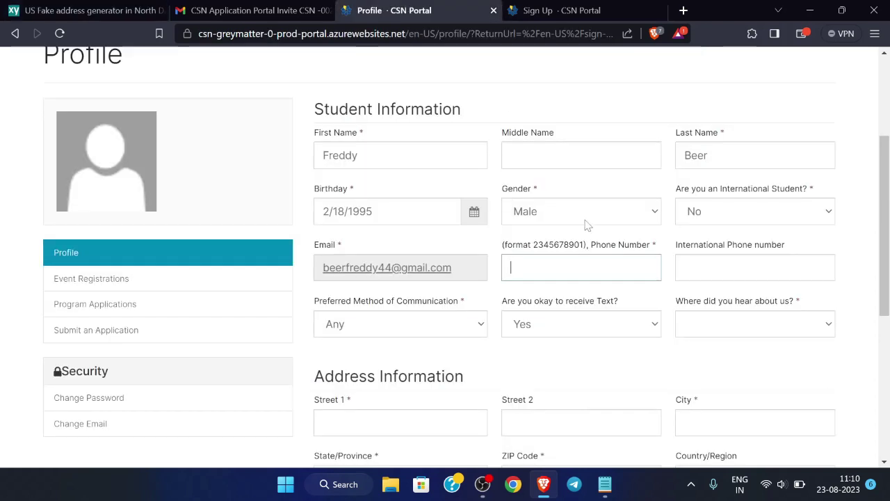
key(ctrl+v)
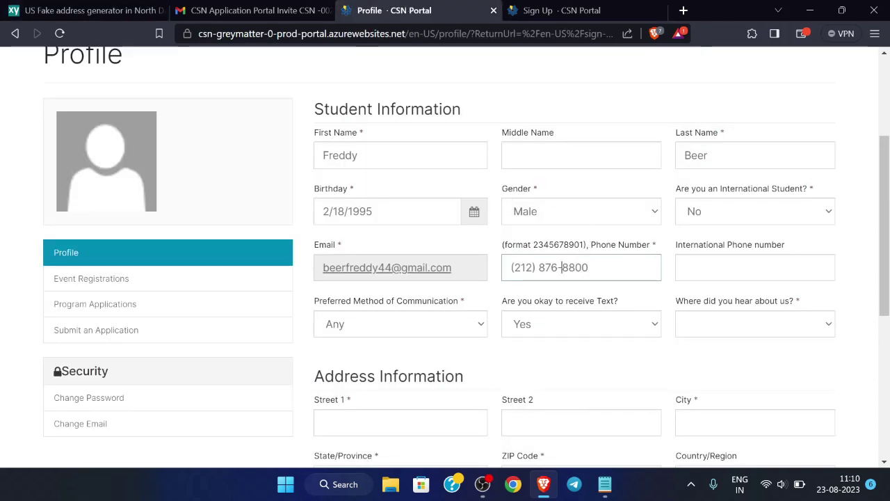
click(562, 267)
key(BackSpace)
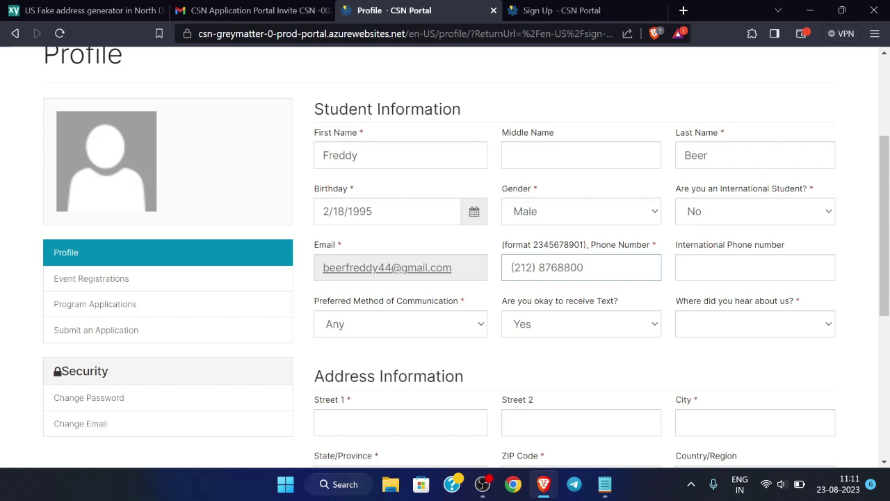
key(BackSpace)
key(BackSpace)
key(BackSpace)
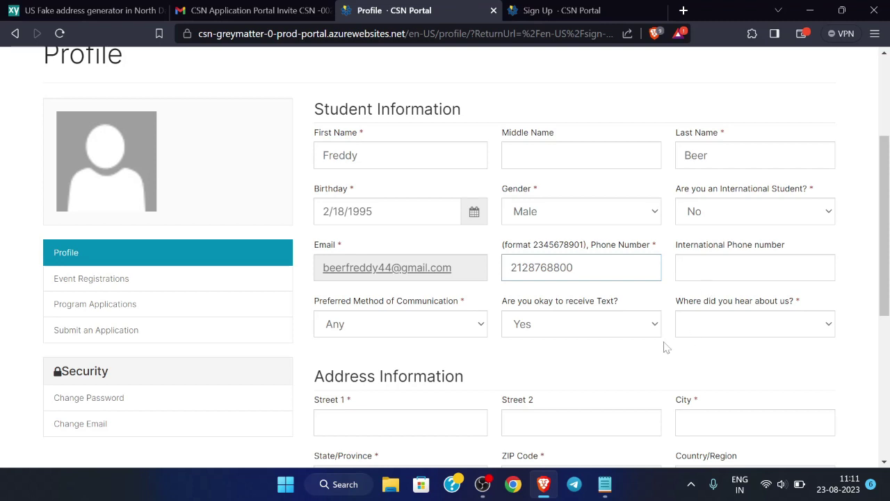
Set Where did you hear about us to Email/Newsletter/Online Ad.
scroll(666, 346, down, 1)
click(720, 314)
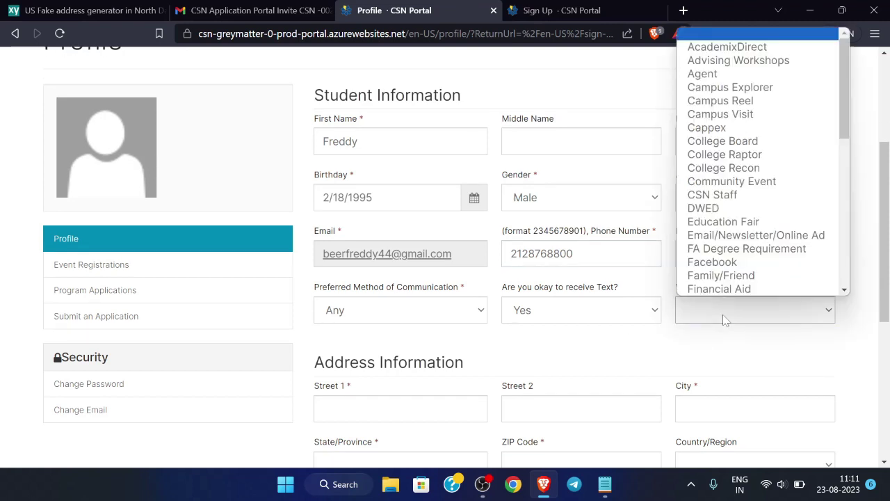
scroll(720, 272, down, 1)
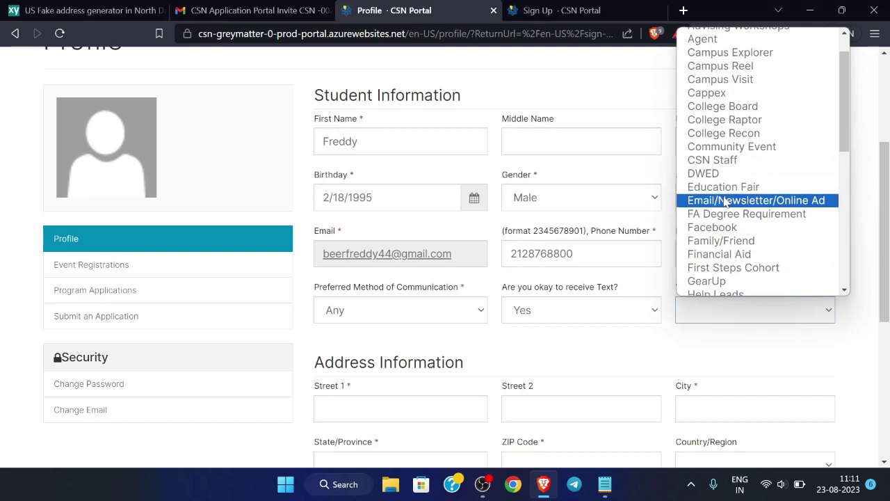
click(727, 200)
scroll(624, 319, down, 1)
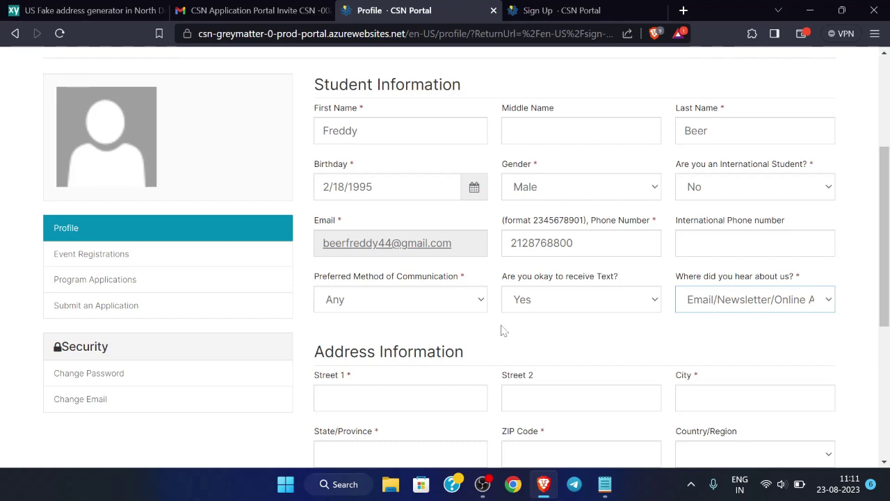
scroll(503, 331, down, 2)
key(Tab)
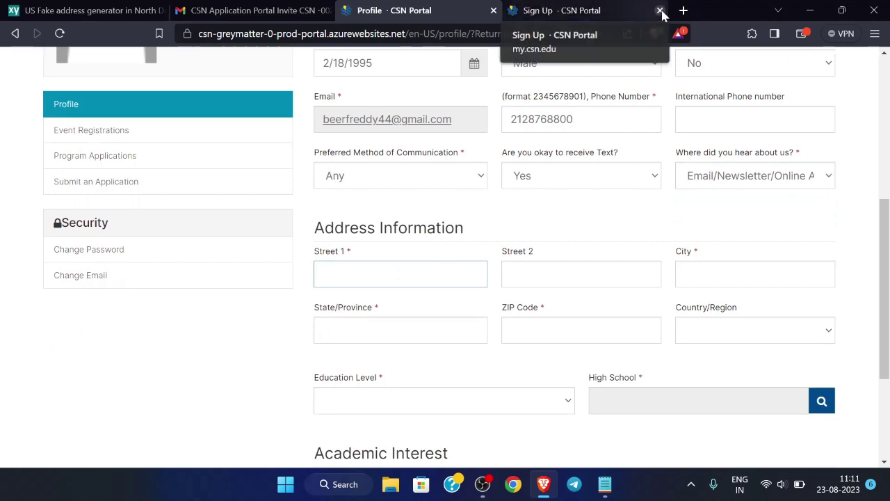
Close the leftover Sign Up tab and open Zillow's homepage from a Google search for zillow.
click(630, 7)
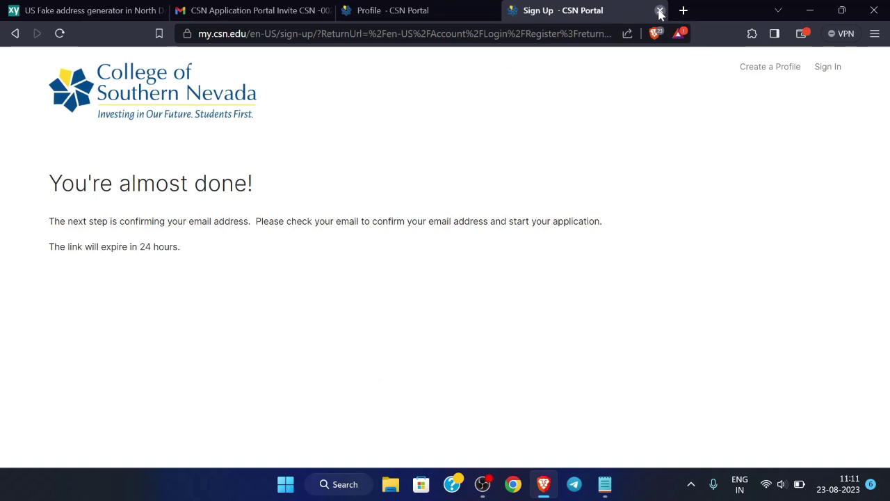
click(659, 12)
click(517, 11)
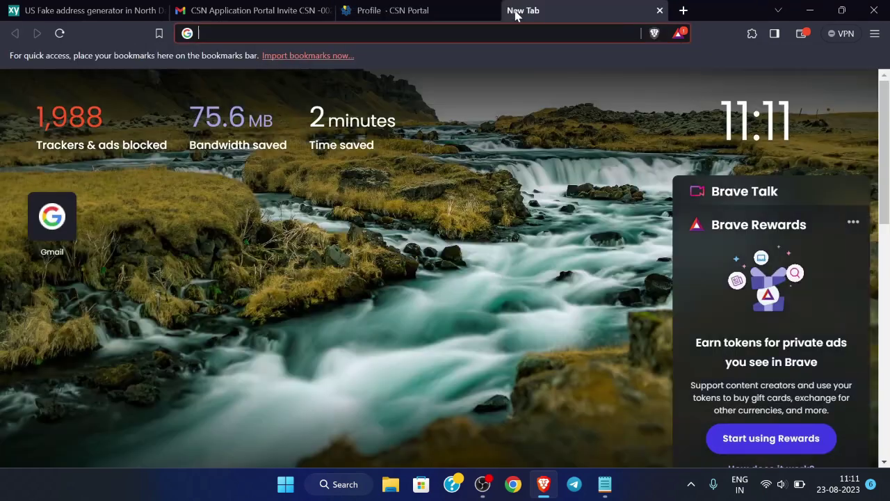
text(zillow)
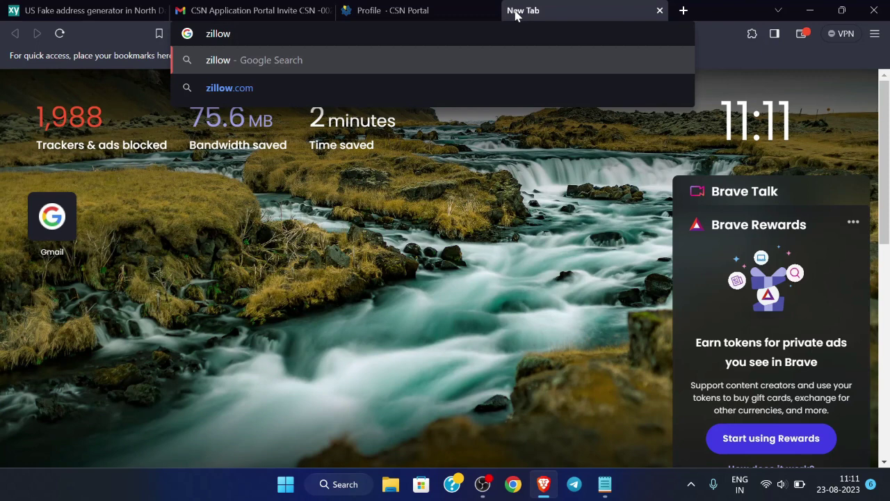
key(Return)
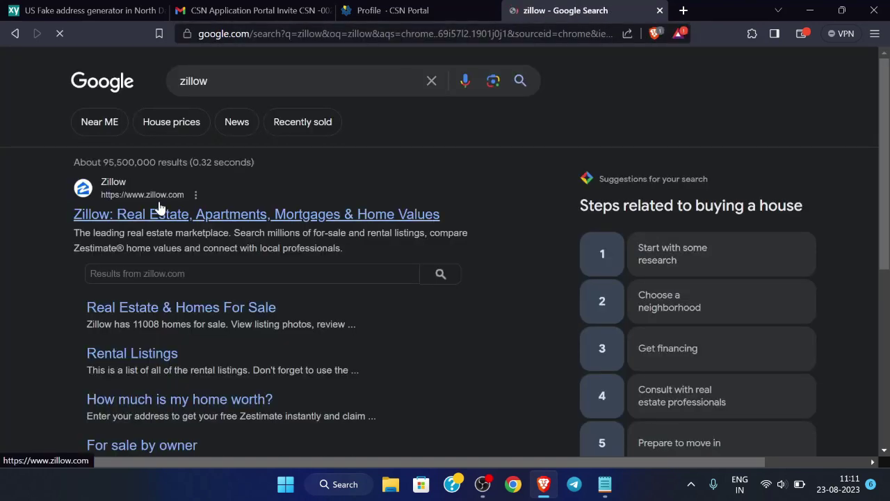
click(159, 207)
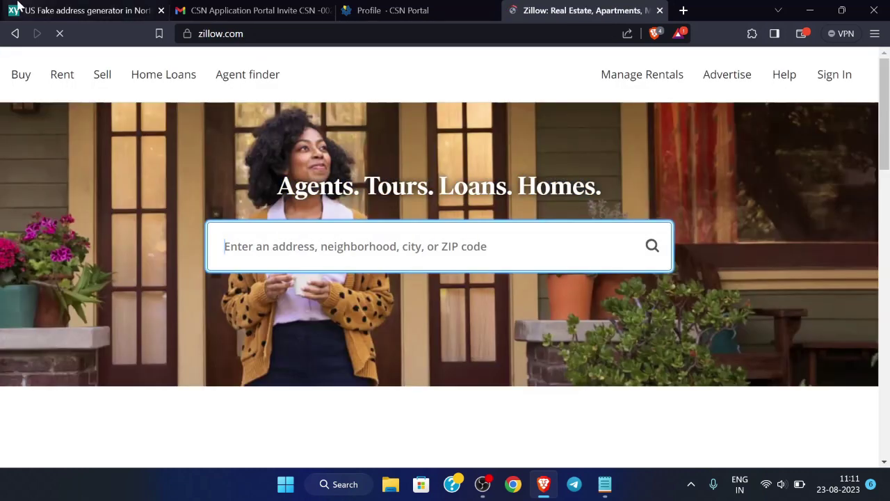
Search Zillow for North Dakota, pick Fargo, ND and skip the listing-type question.
key(ctrl+1)
scroll(438, 236, up, 1)
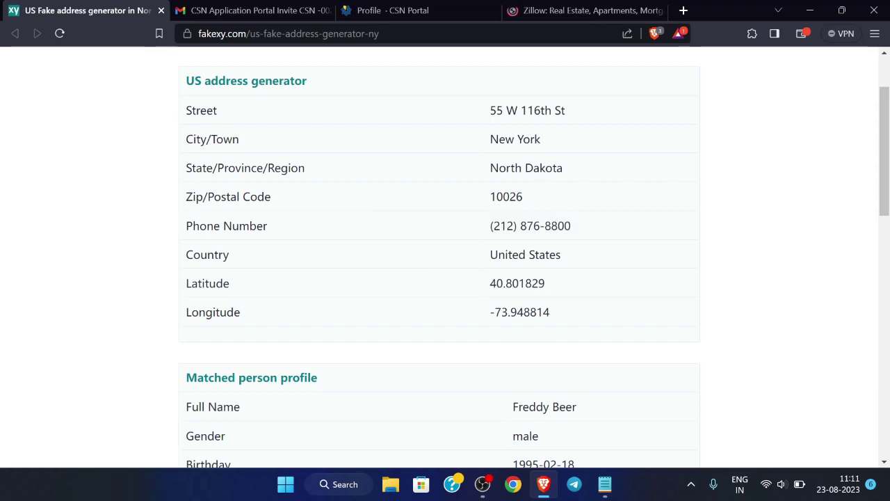
triple_click(526, 167)
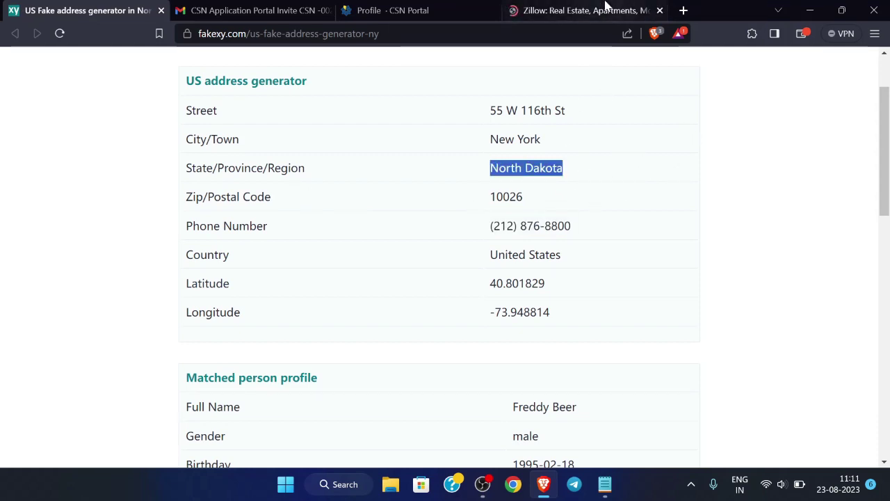
click(602, 10)
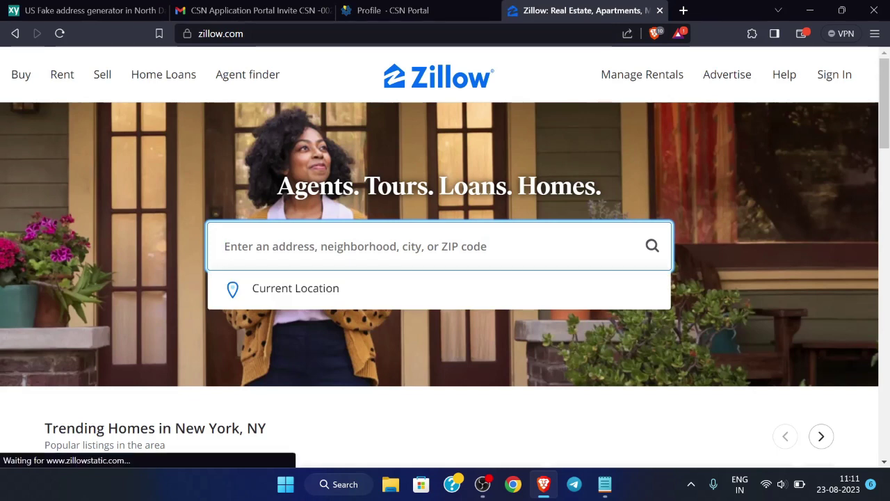
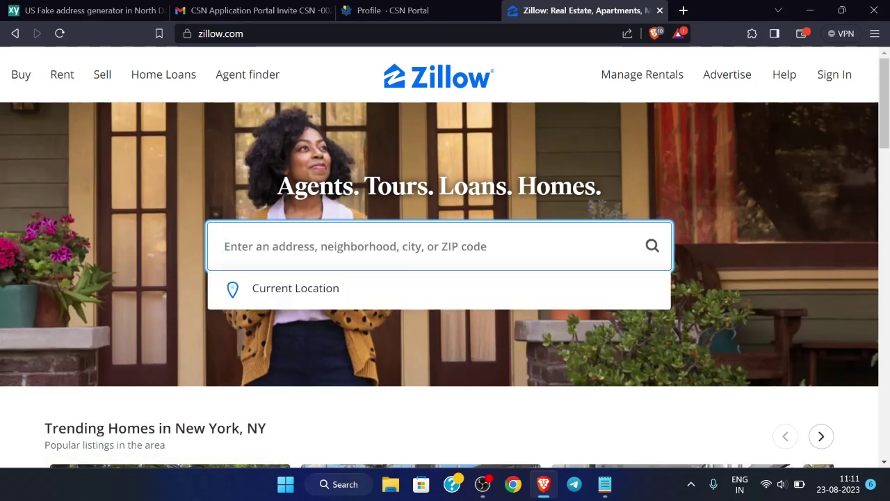
text(North dakota)
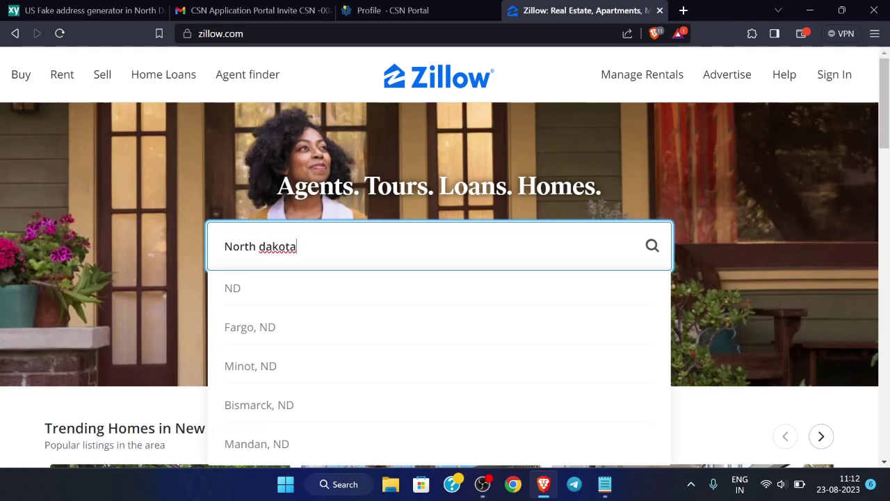
scroll(352, 372, down, 1)
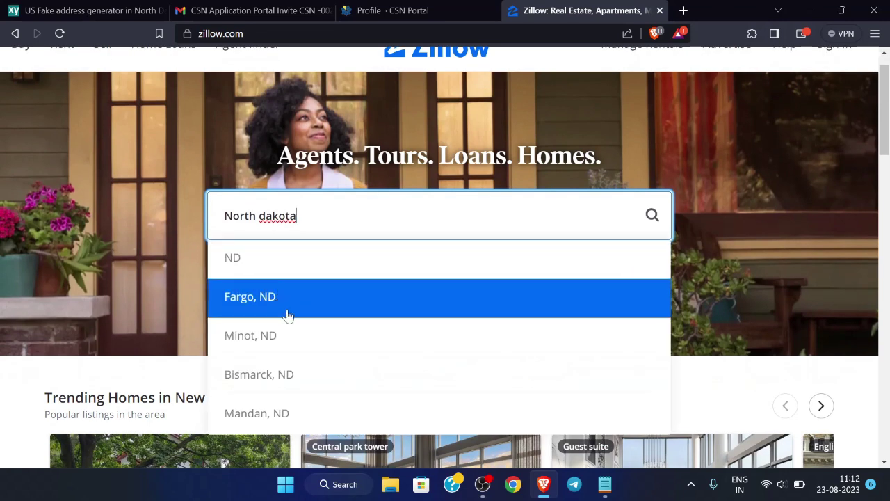
click(338, 306)
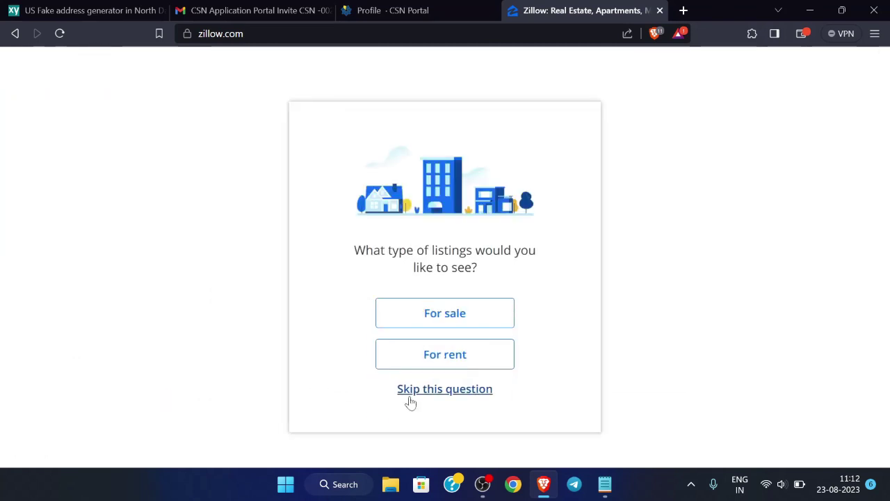
click(426, 396)
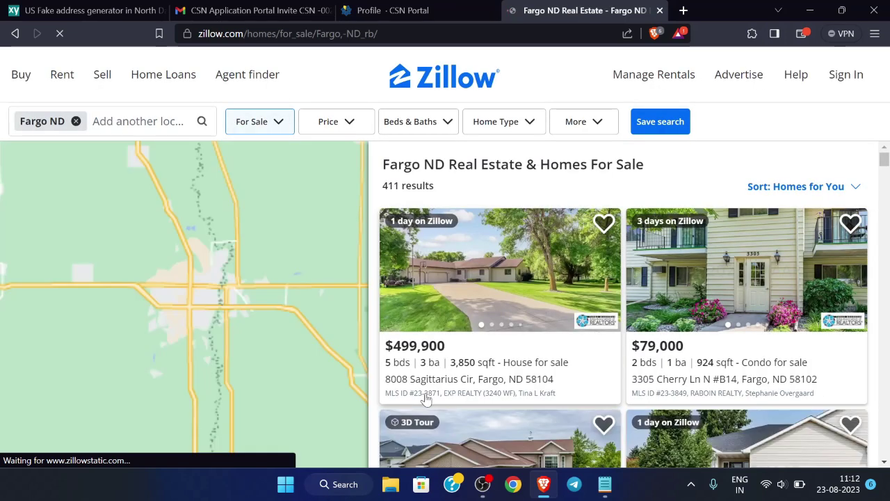
scroll(539, 364, down, 1)
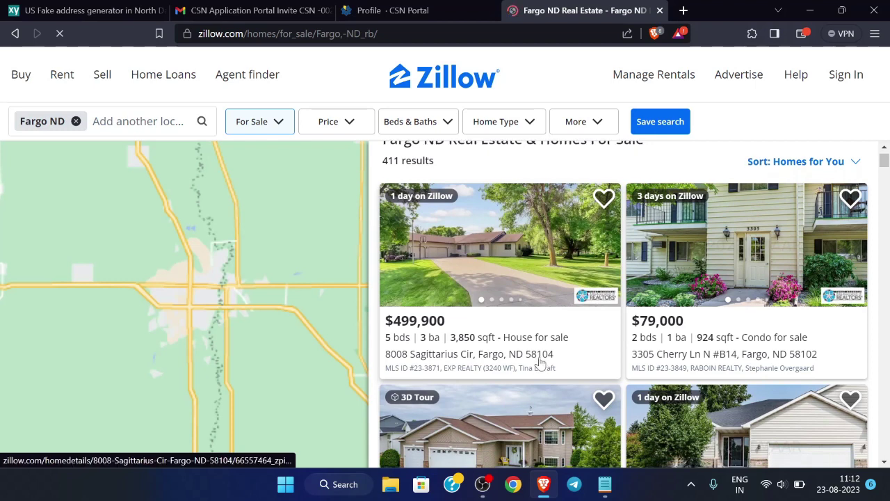
scroll(540, 364, down, 3)
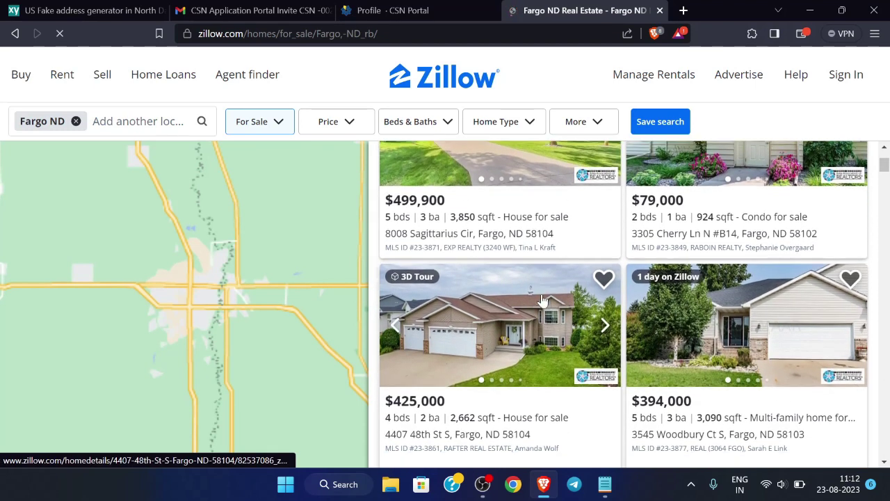
scroll(513, 333, up, 3)
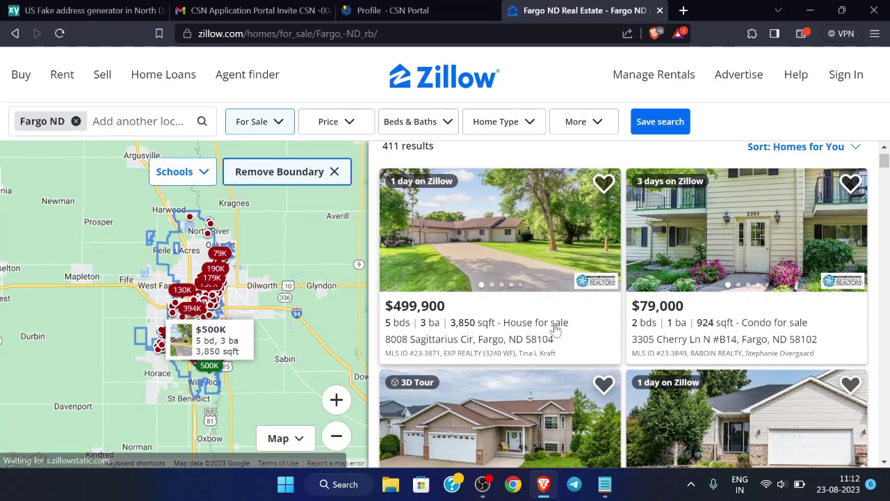
click(525, 335)
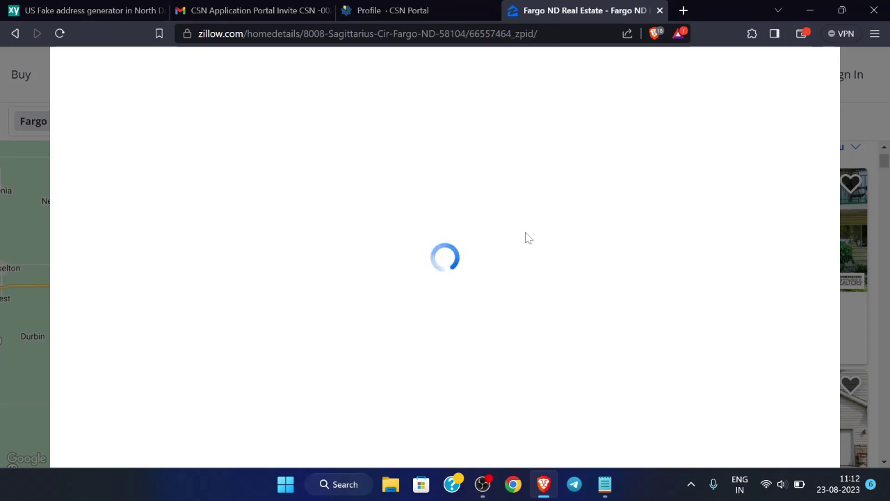
scroll(526, 237, up, 3)
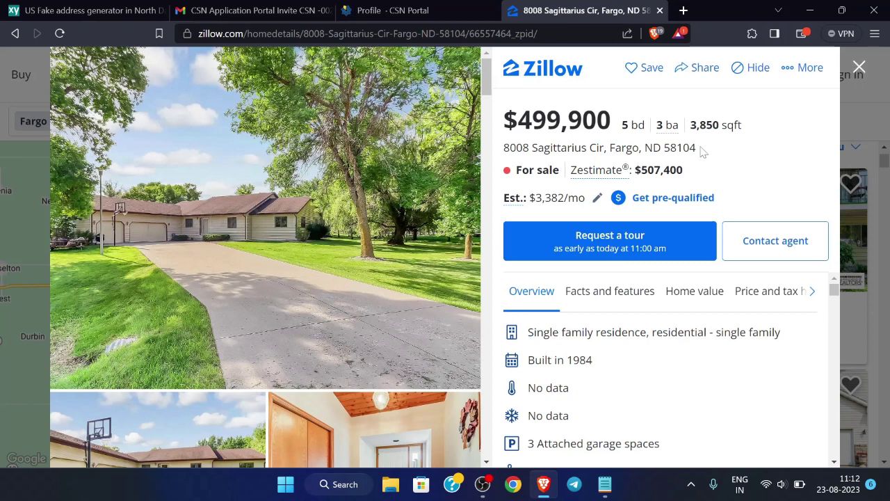
drag(696, 148, 504, 157)
key(ctrl+c)
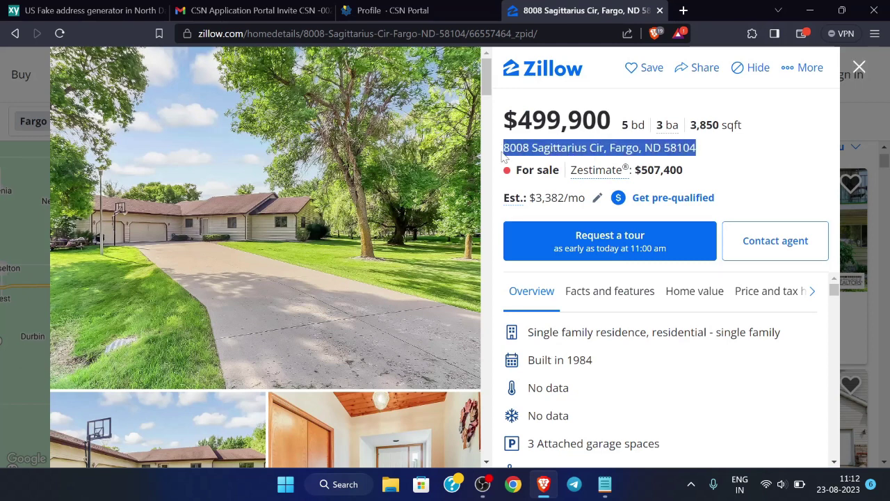
click(604, 484)
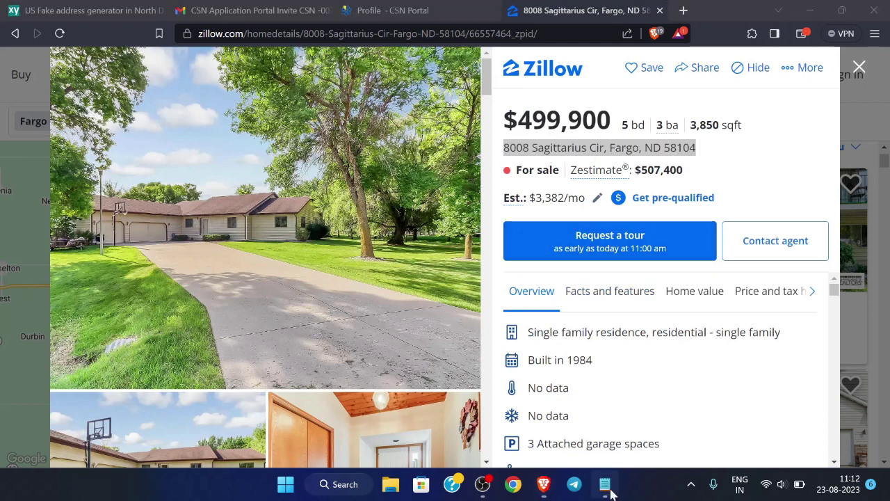
key(ctrl+v)
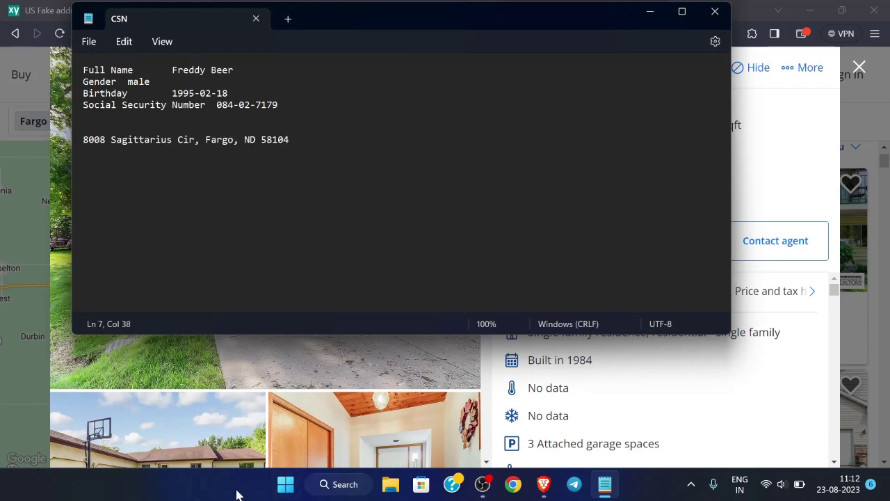
click(238, 494)
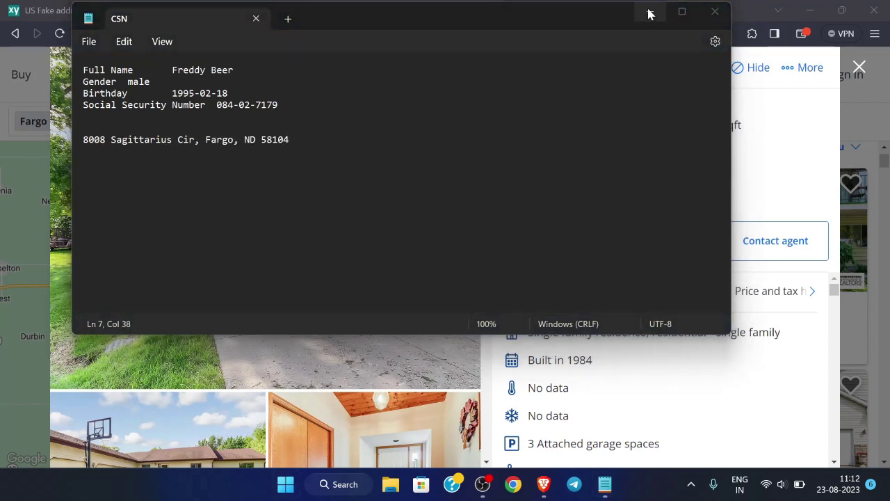
click(650, 12)
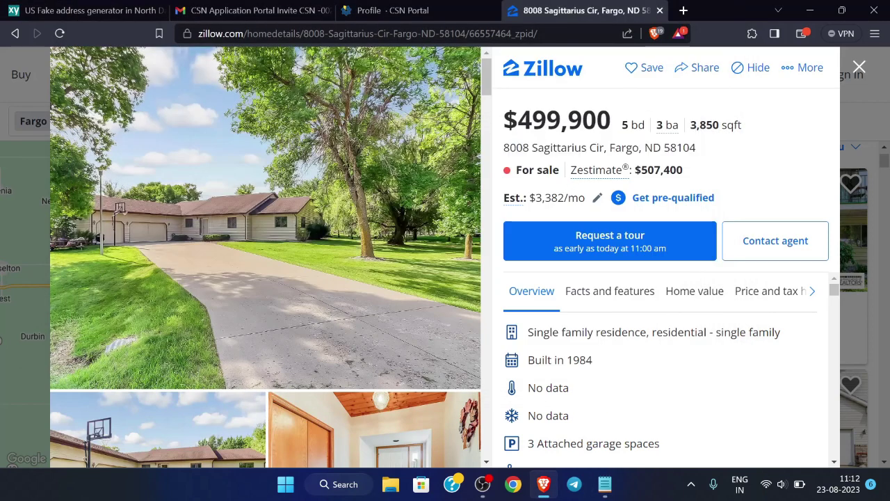
drag(604, 147, 502, 147)
key(ctrl+c)
click(389, 8)
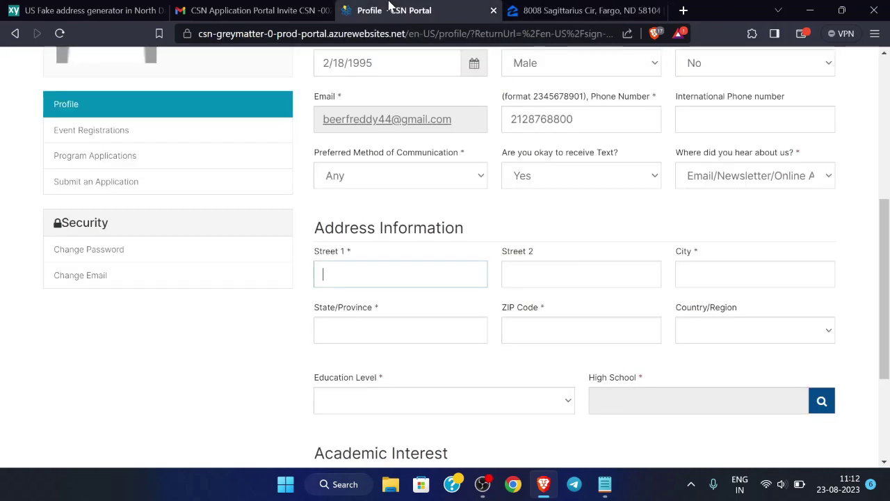
key(ctrl+v)
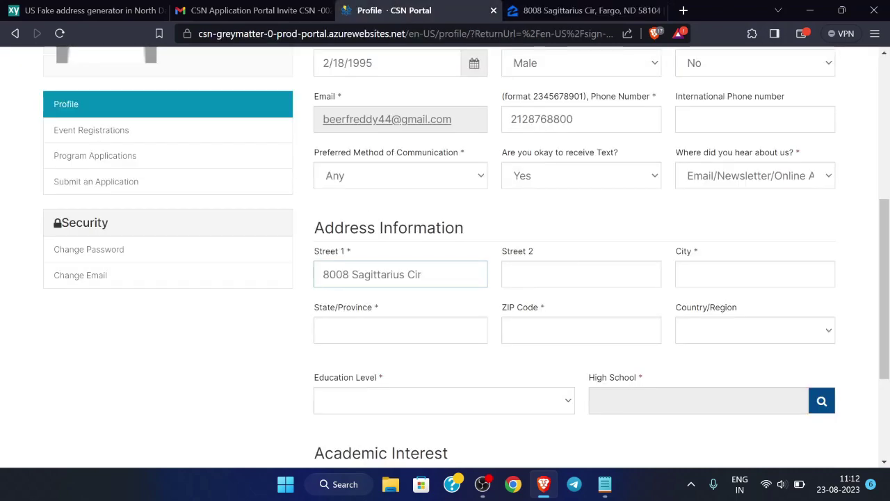
click(649, 276)
click(578, 9)
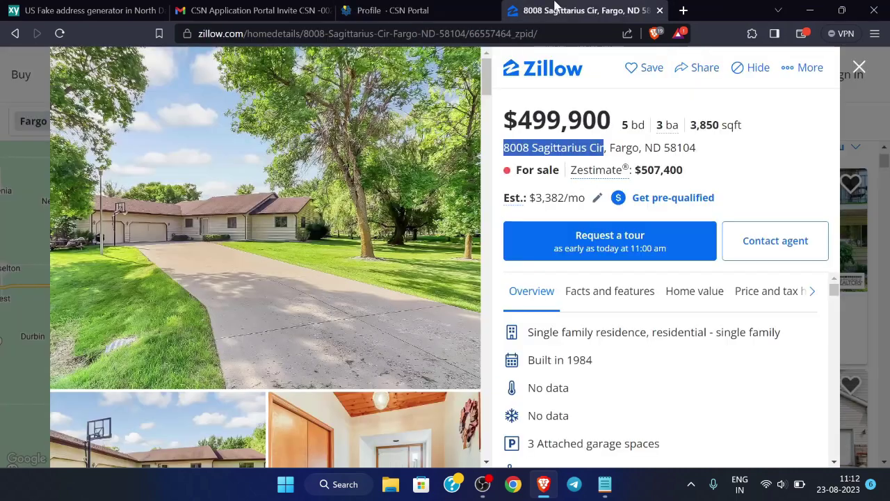
double_click(624, 147)
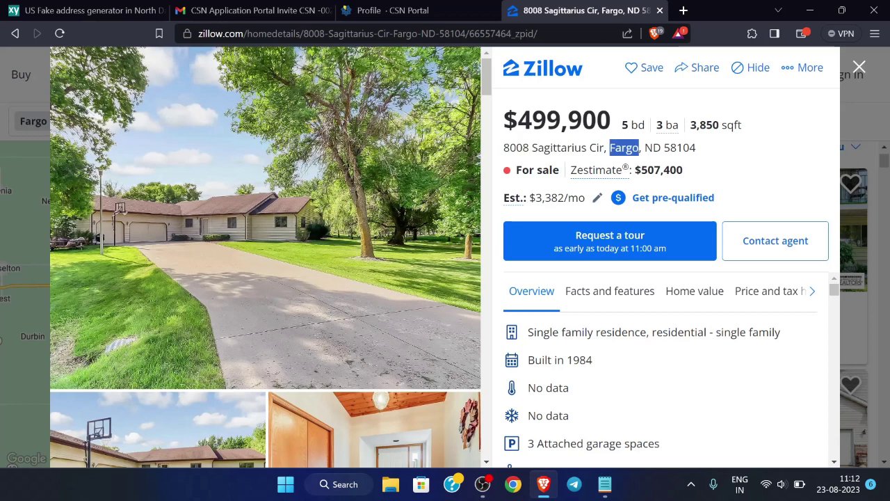
key(ctrl+c)
click(376, 10)
key(ctrl+v)
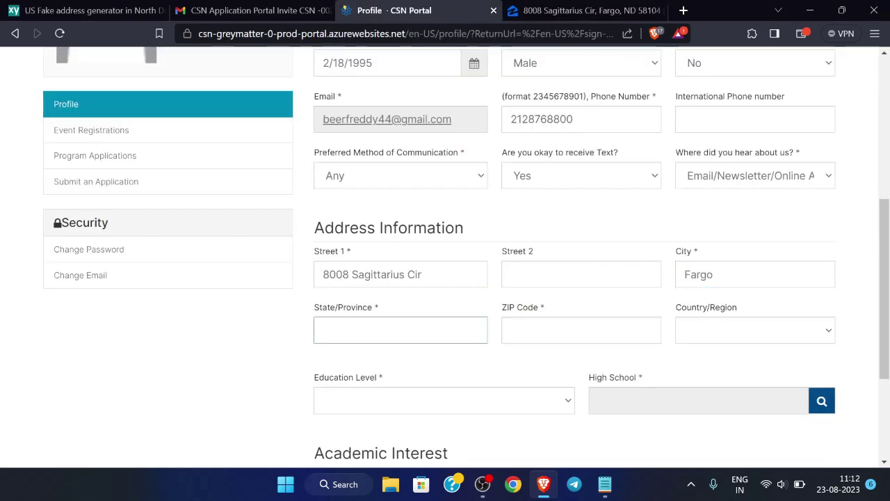
Enter North Dakota as the profile's State/Province.
click(588, 10)
click(439, 9)
text(North Dako)
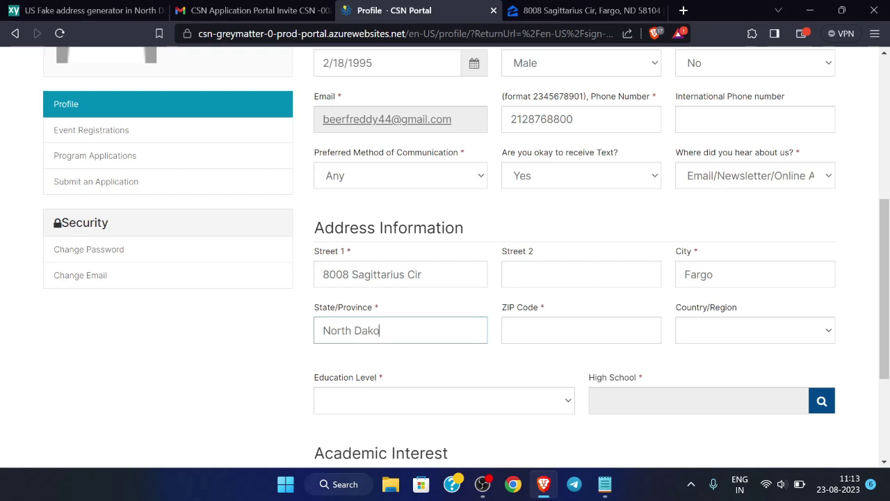
text(ta)
key(Tab)
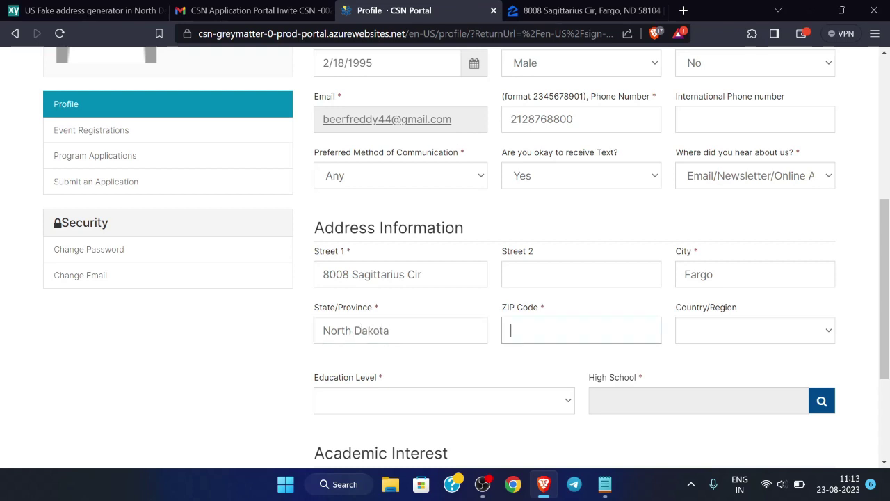
Fill ZIP Code with 58104 from the listing and set Country/Region to United States.
click(588, 9)
double_click(680, 147)
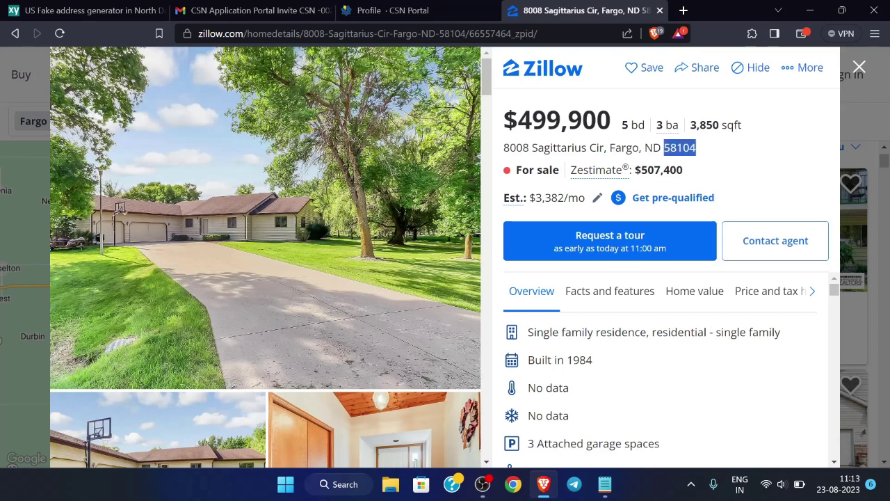
key(ctrl+c)
click(390, 9)
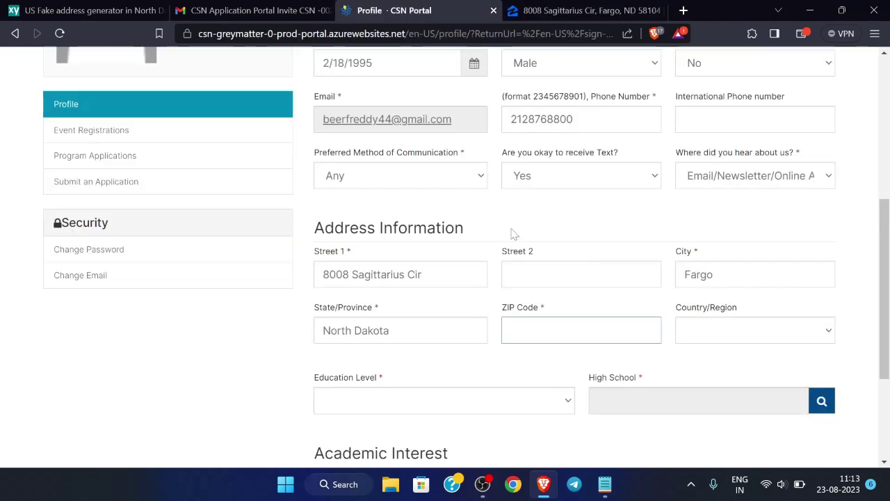
key(ctrl+v)
click(763, 338)
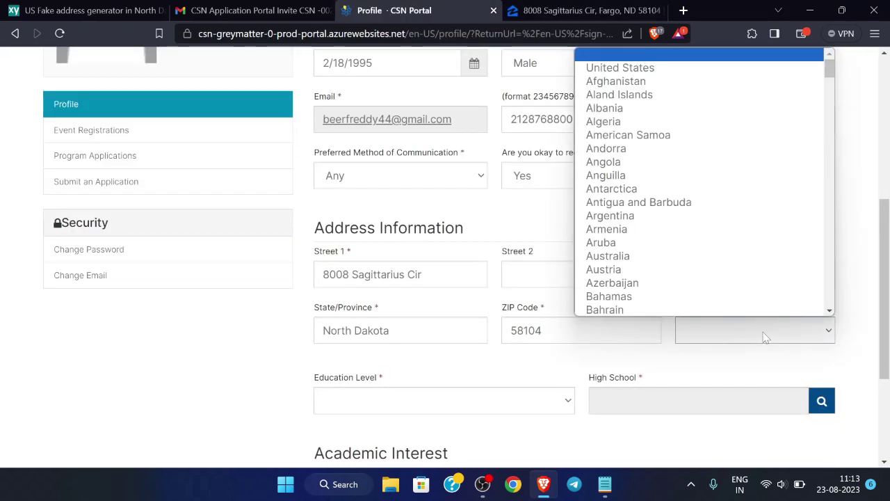
click(763, 338)
scroll(764, 337, down, 1)
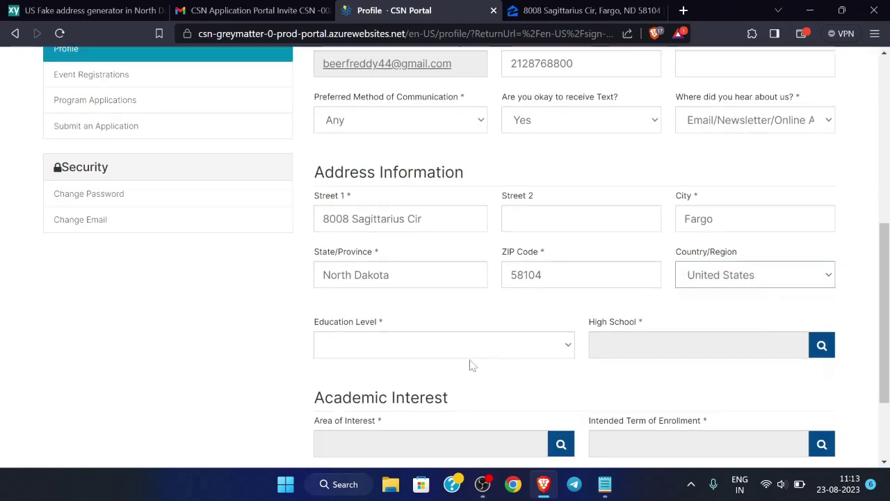
Set Education Level to high school graduate and look up High School as North Dakota Ind School Marmot.
click(479, 354)
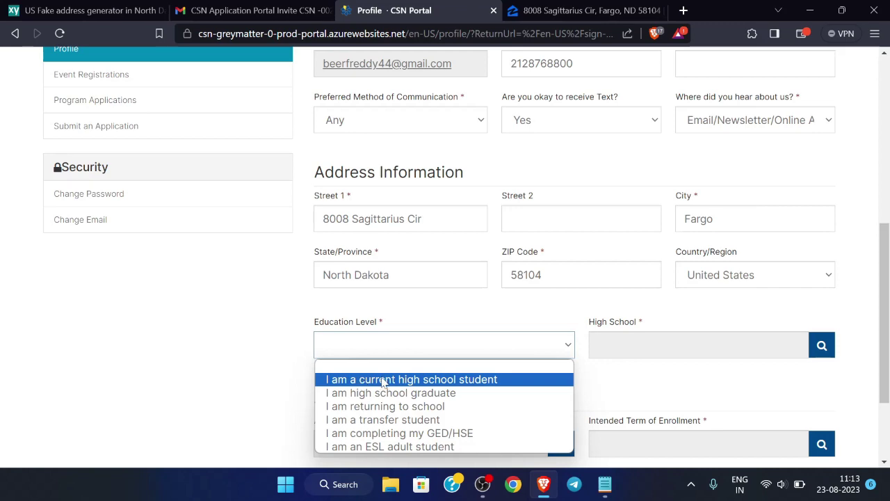
click(363, 393)
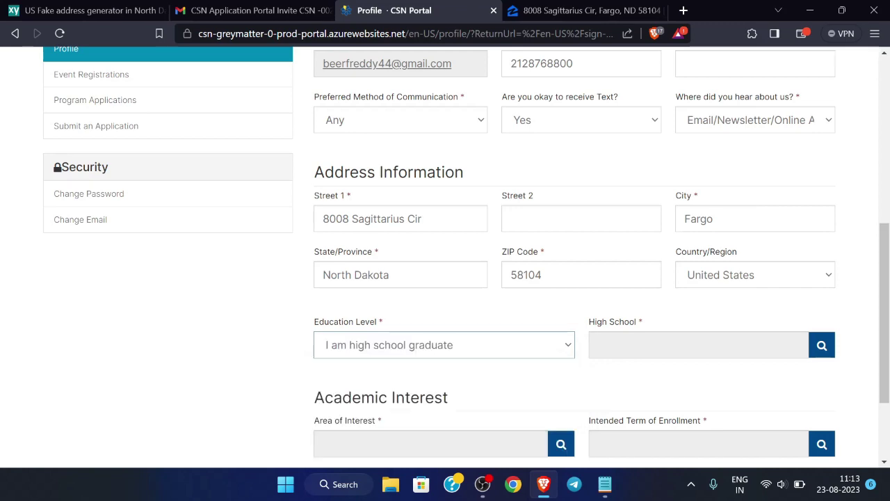
click(822, 345)
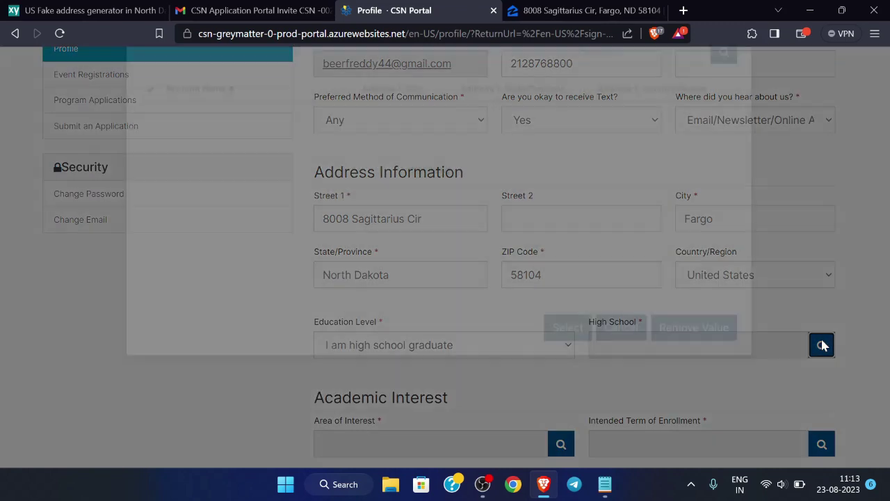
click(626, 135)
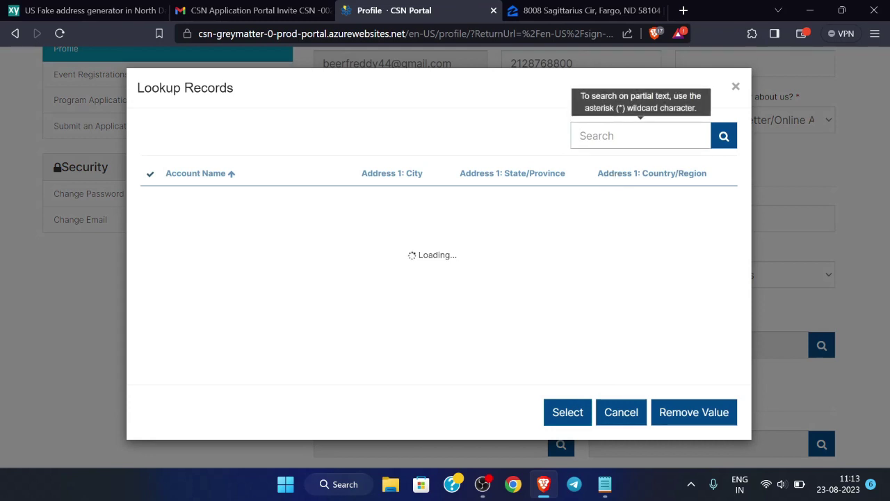
text(north dakota)
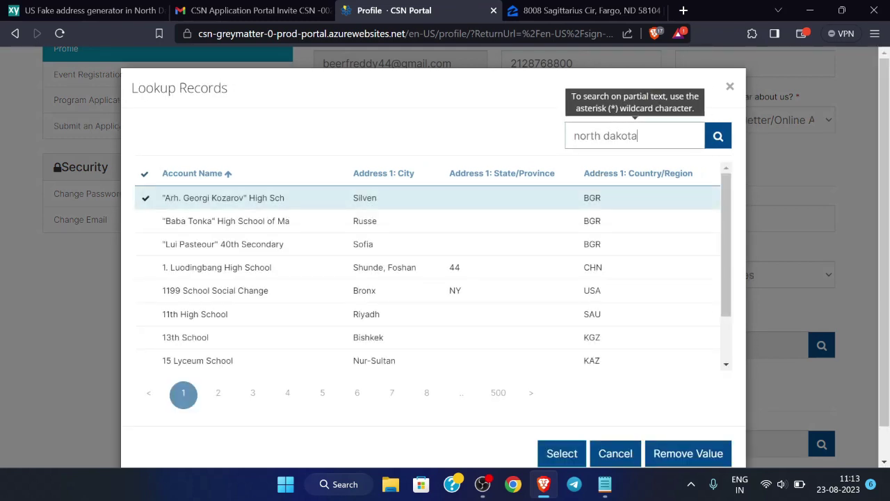
key(Return)
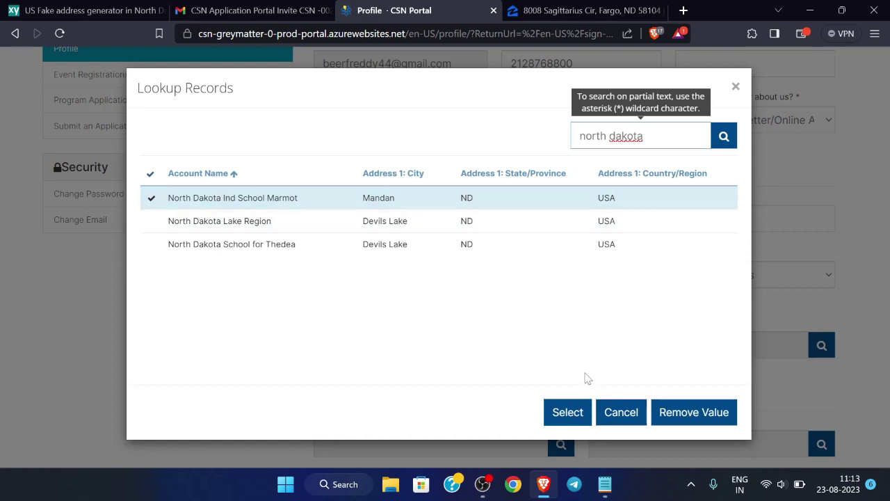
click(560, 415)
scroll(533, 375, down, 1)
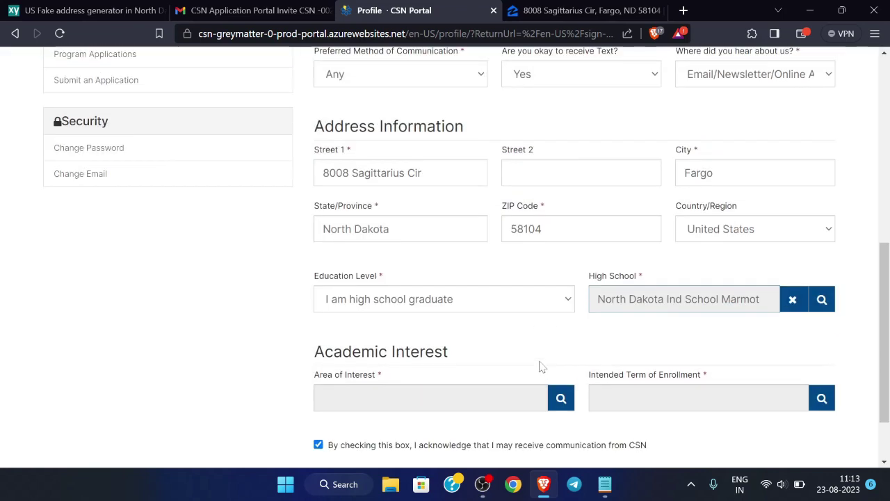
Select Computing & Engineering Technology as the Area of Interest.
scroll(470, 297, down, 1)
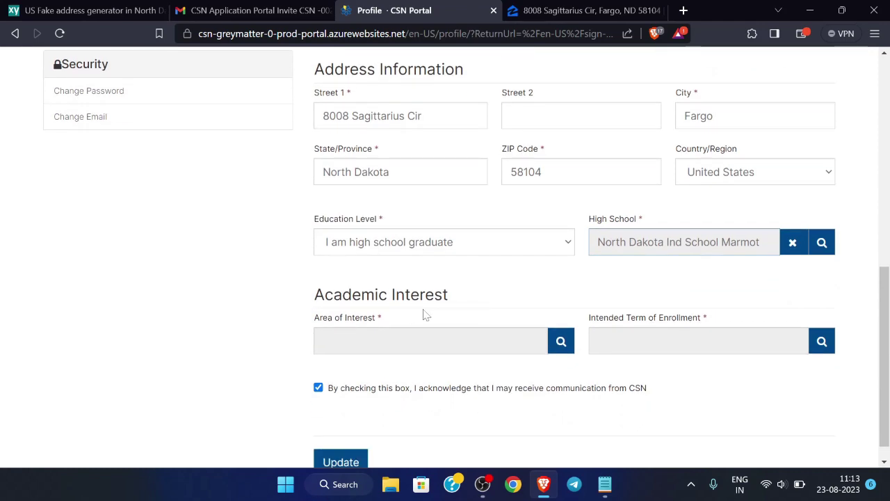
click(560, 341)
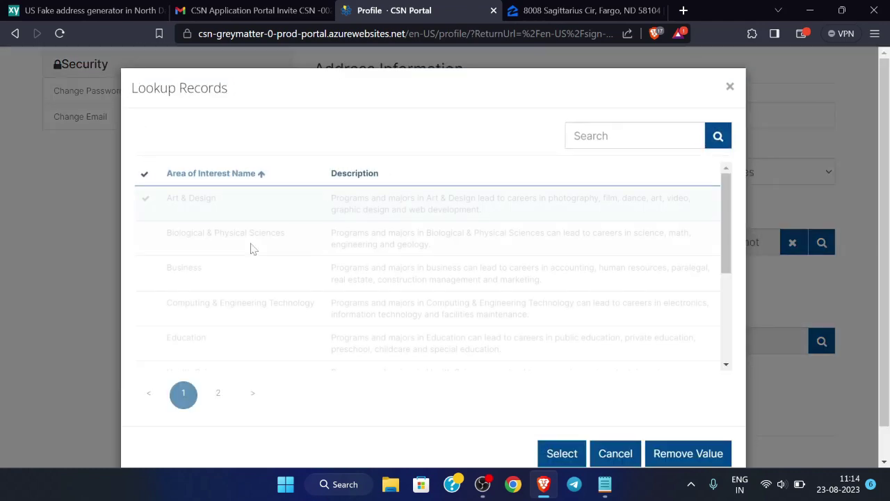
scroll(209, 293, down, 4)
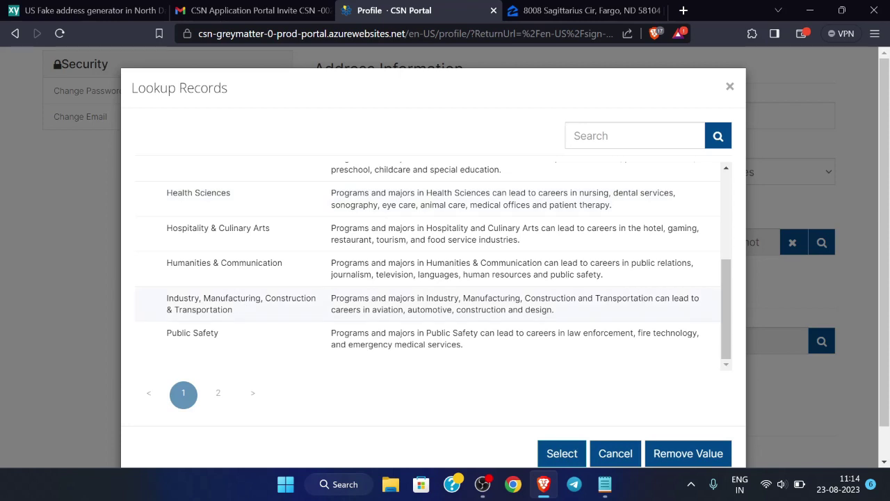
scroll(241, 304, up, 3)
click(150, 241)
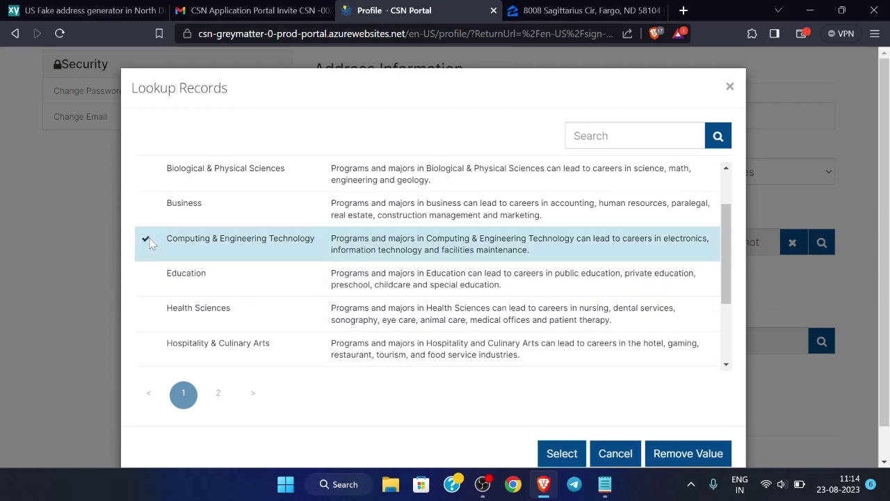
scroll(150, 241, up, 1)
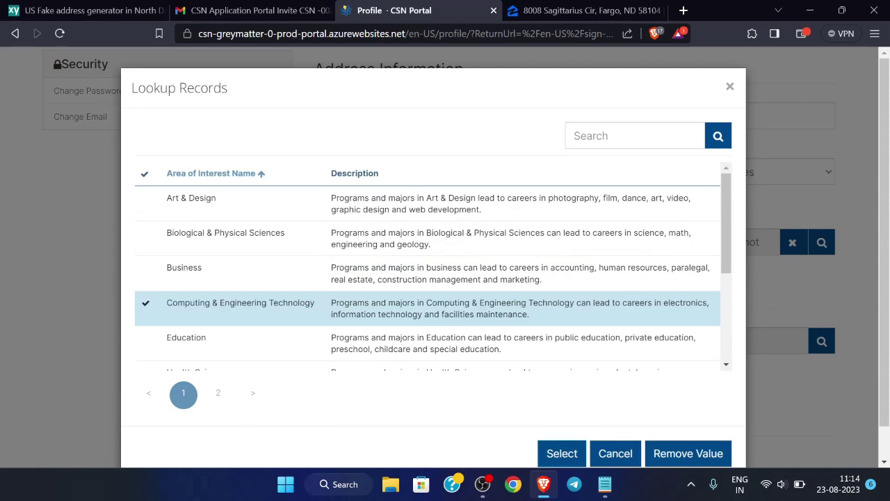
click(566, 453)
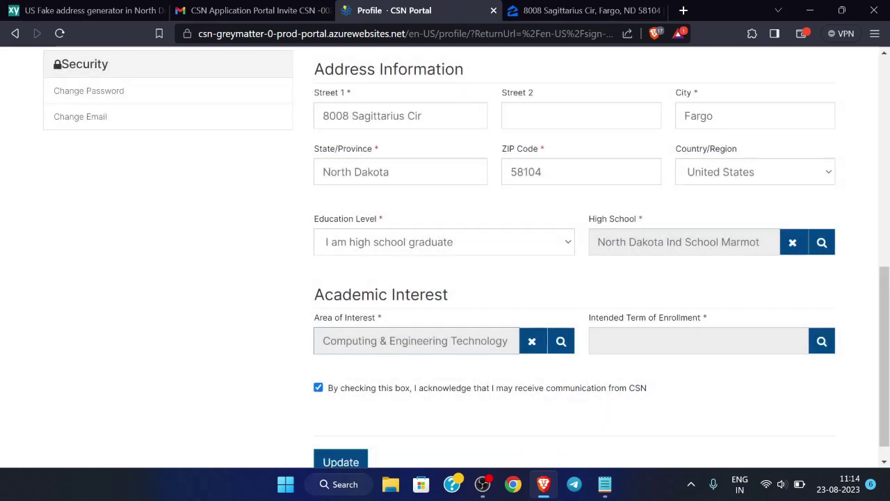
Select 2024 Spring as the Intended Term of Enrollment.
click(823, 345)
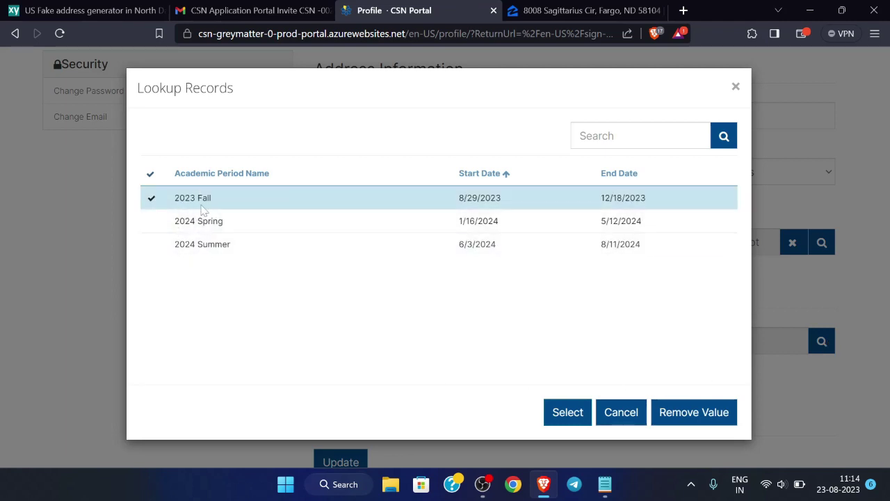
click(153, 222)
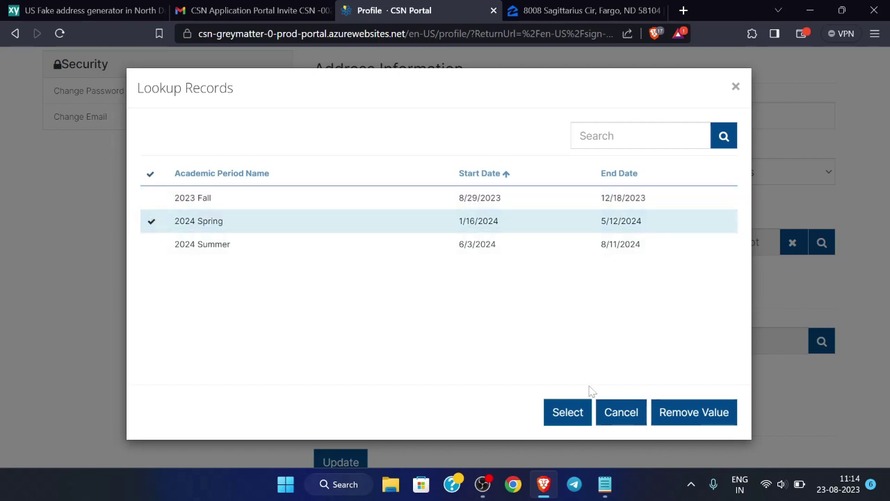
click(564, 414)
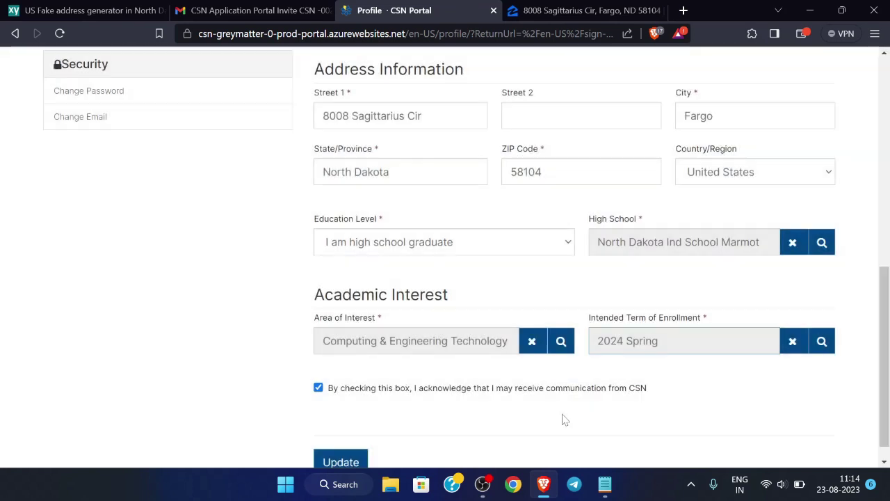
scroll(565, 420, up, 2)
Submit the completed profile with Update and decline the browser's offer to save the address.
scroll(564, 419, up, 3)
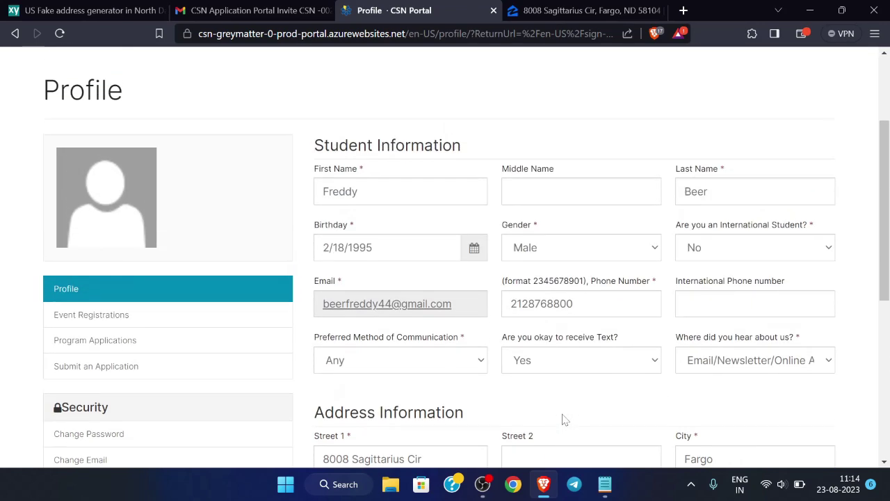
scroll(562, 420, down, 5)
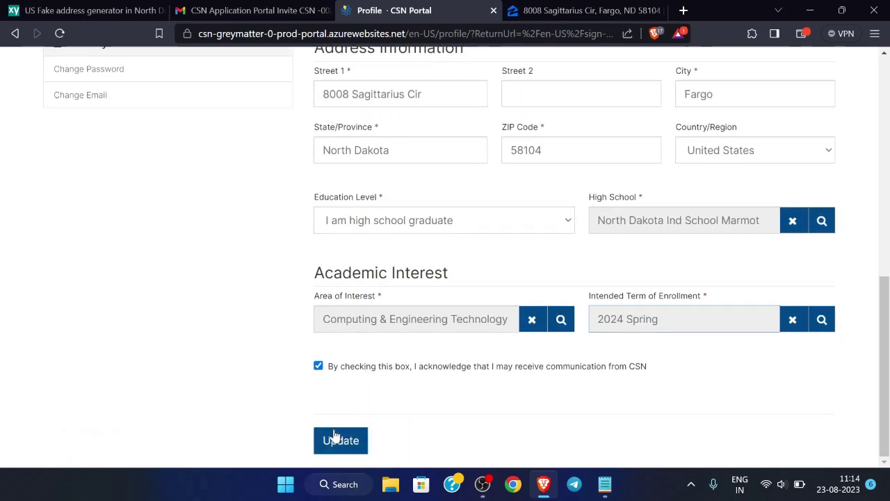
click(341, 440)
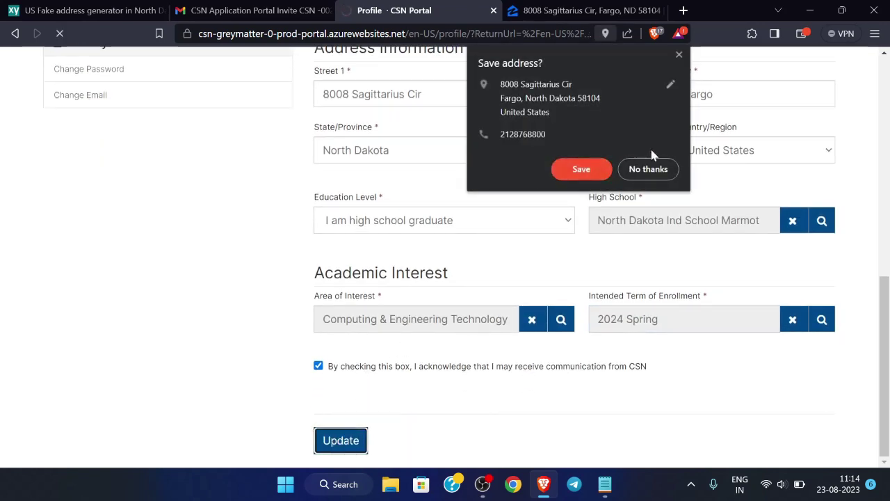
click(644, 168)
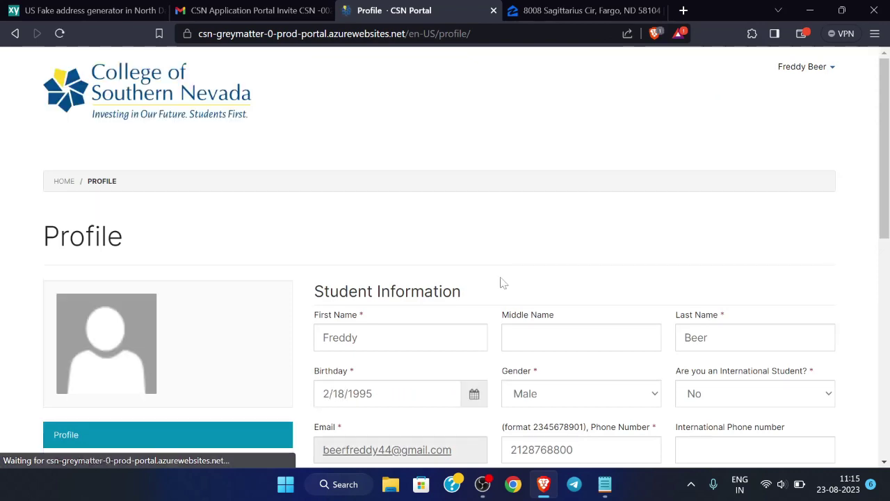
scroll(501, 282, down, 7)
Go through Event Registrations to Program Applications and start a new program application.
scroll(501, 282, up, 7)
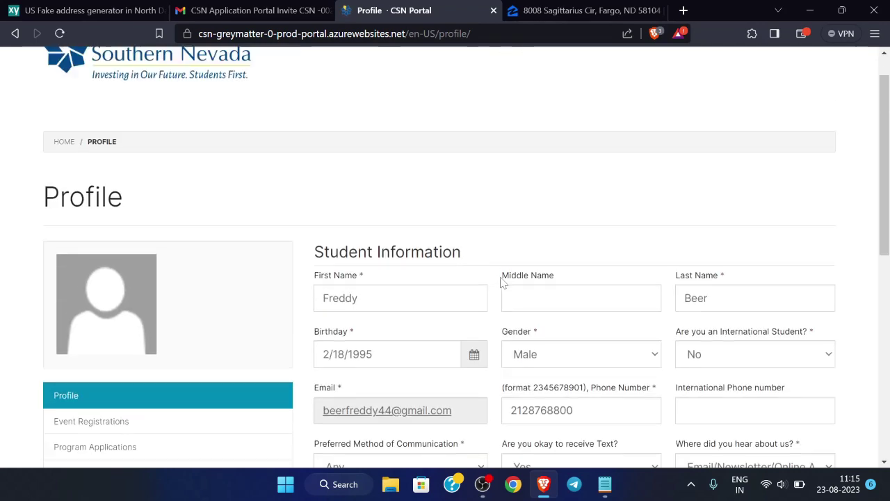
scroll(501, 282, down, 2)
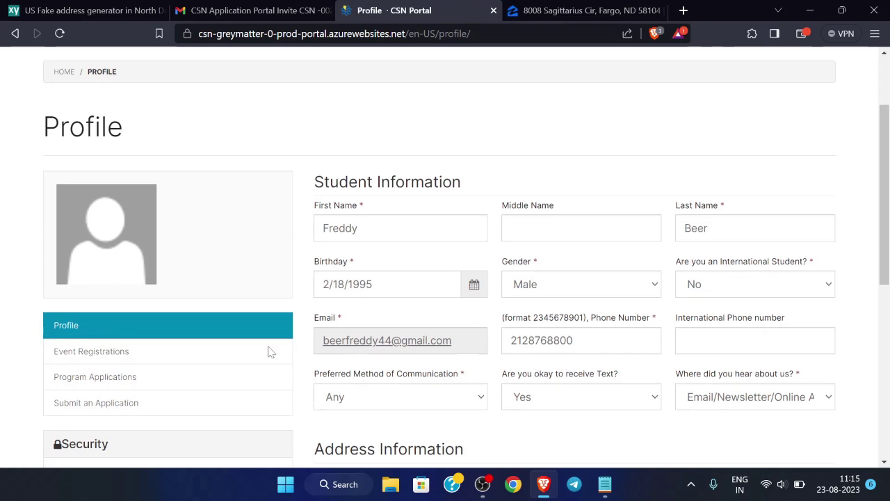
click(151, 361)
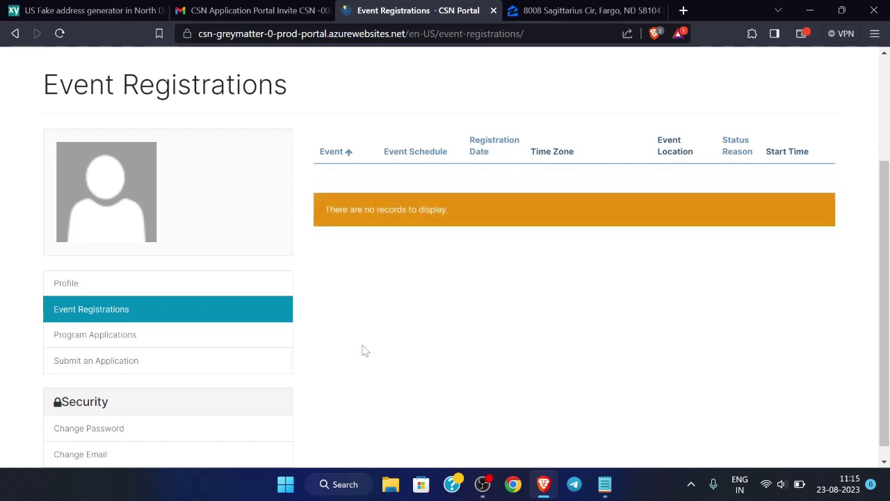
click(162, 345)
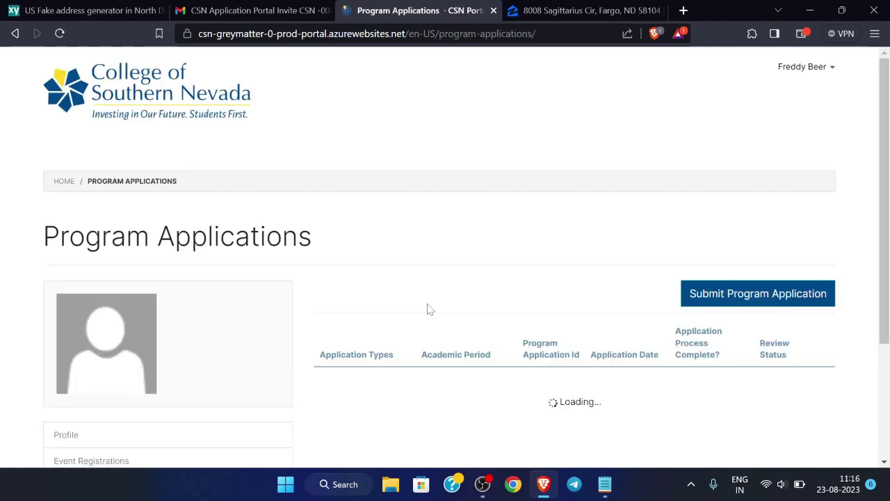
scroll(429, 309, down, 1)
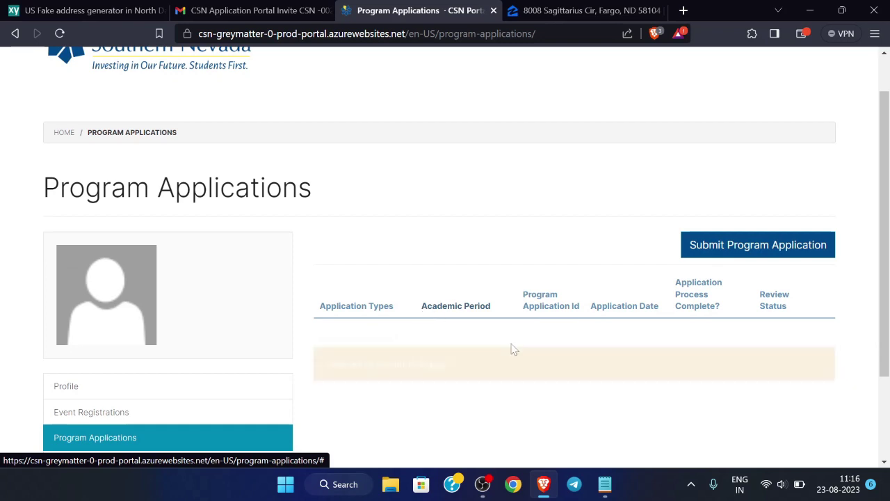
scroll(518, 369, down, 1)
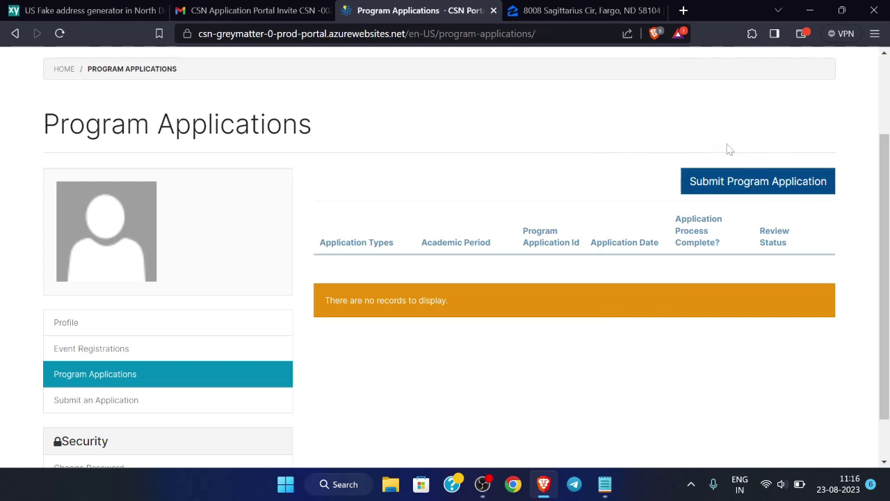
click(755, 187)
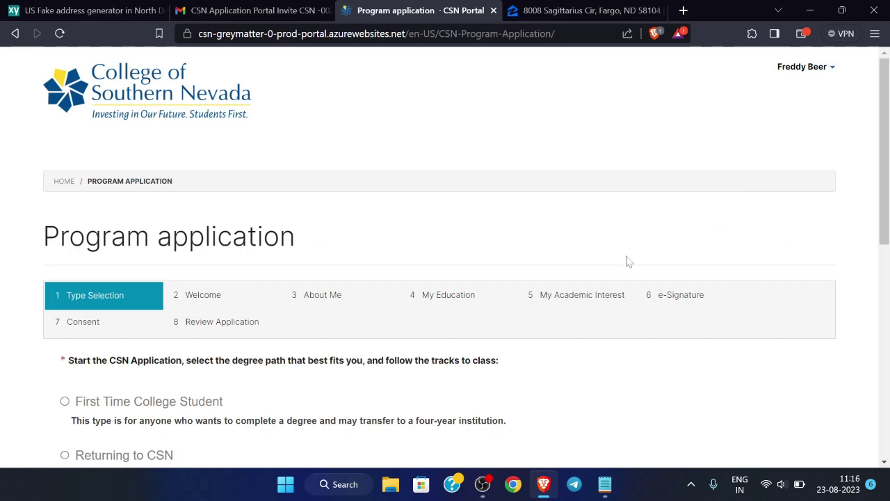
Choose First Time College Student as the application type and continue past the Welcome step.
scroll(377, 241, down, 1)
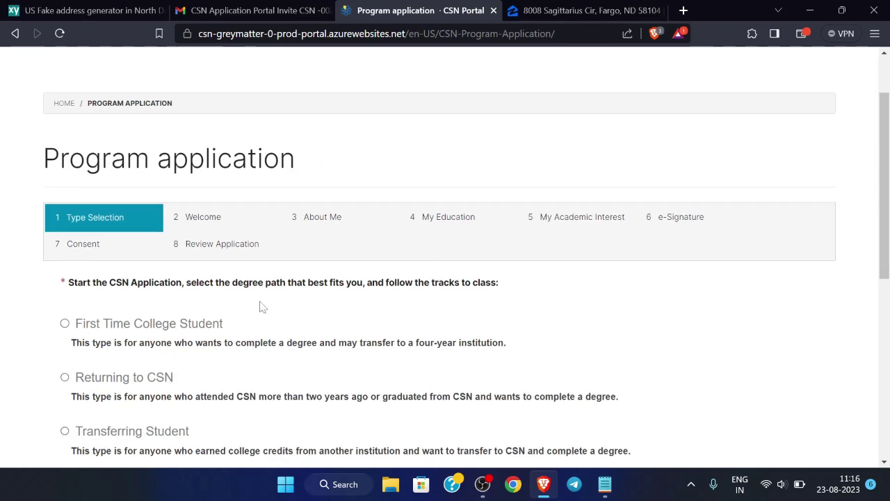
scroll(150, 335, down, 1)
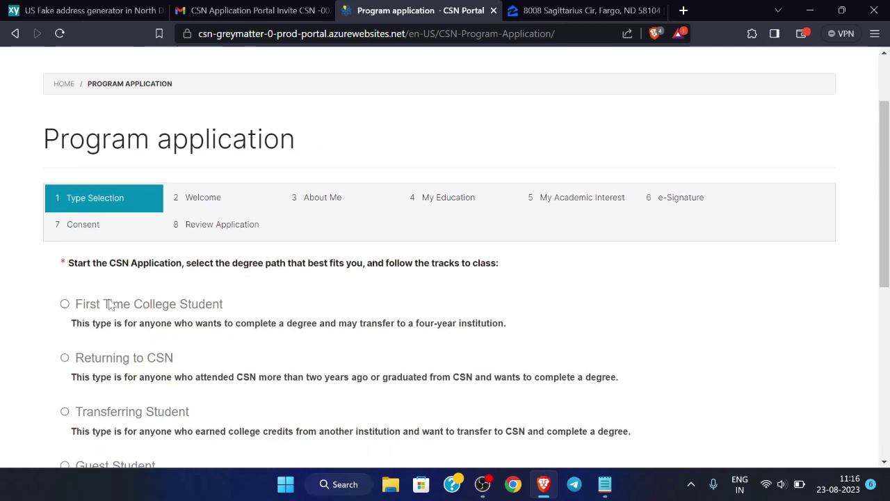
click(65, 306)
scroll(251, 322, down, 5)
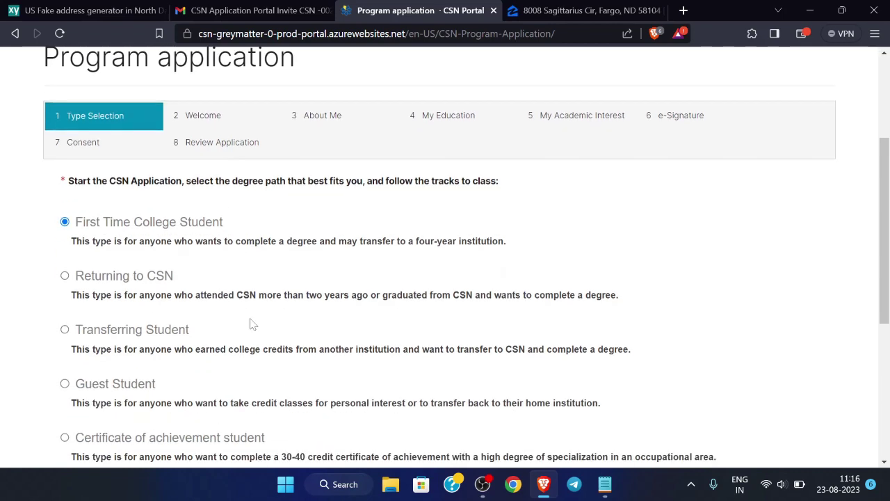
click(141, 438)
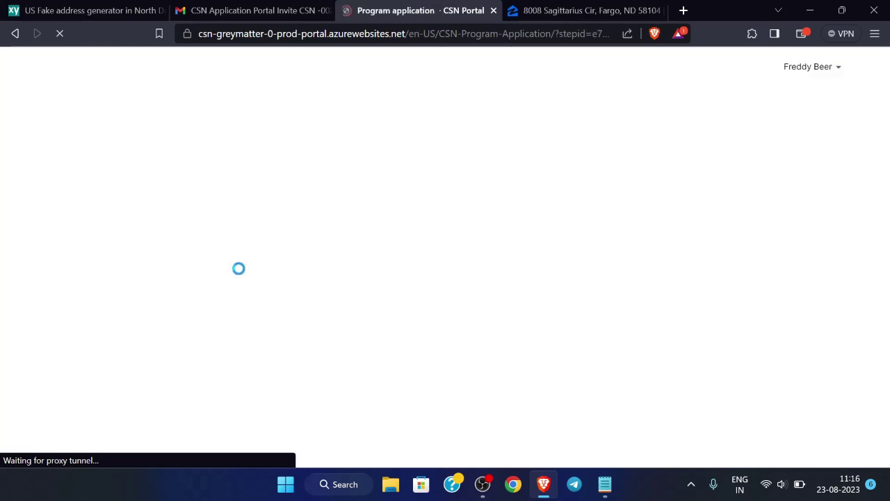
scroll(239, 268, down, 3)
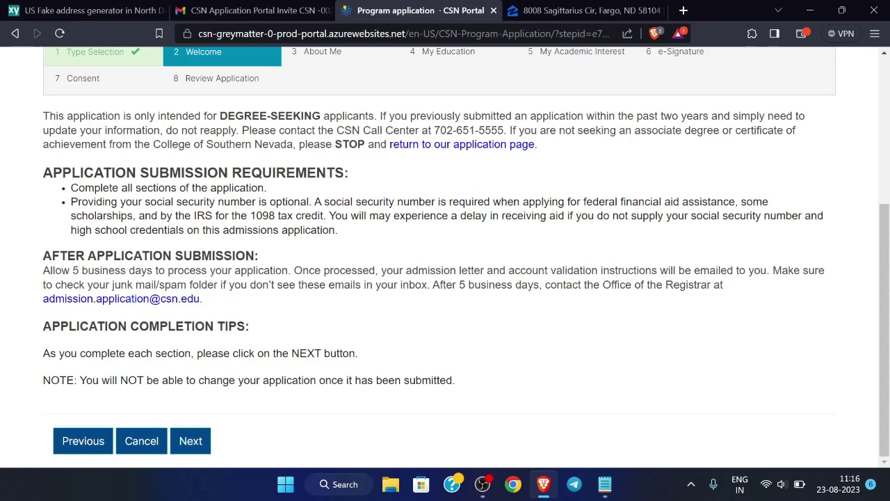
click(194, 442)
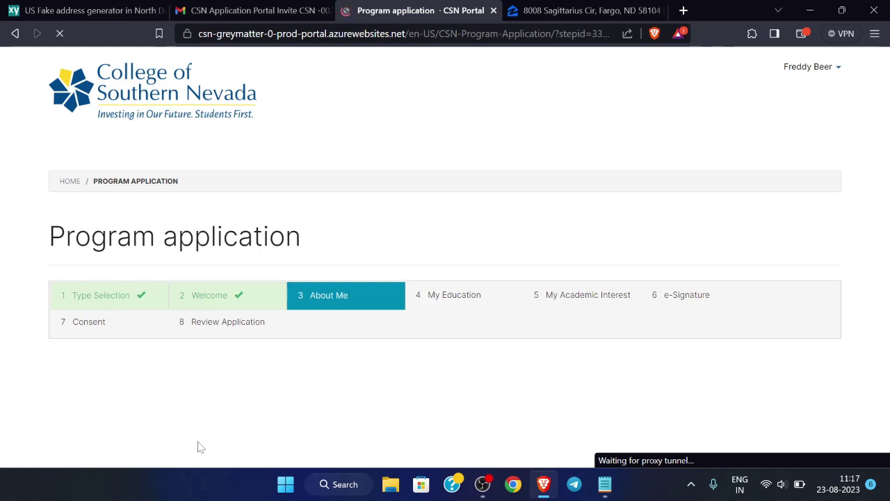
Set the enrollment term to 2024 Spring using the term lookup.
scroll(360, 352, down, 1)
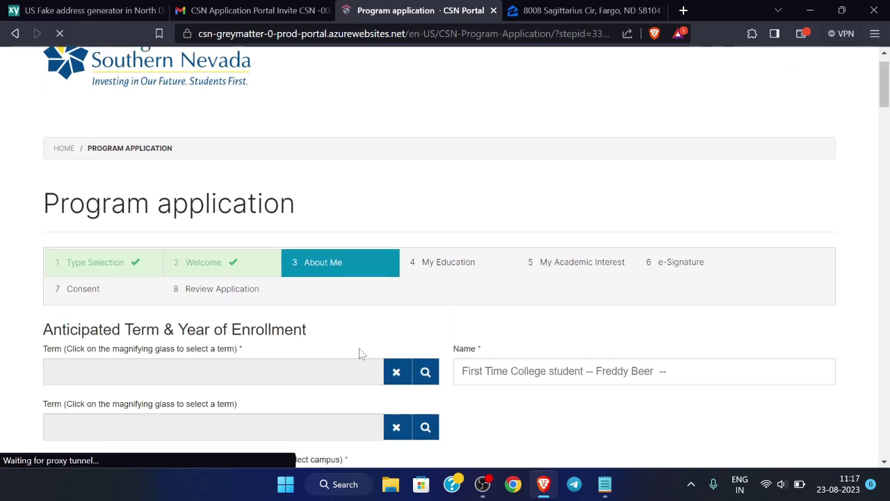
scroll(331, 275, down, 1)
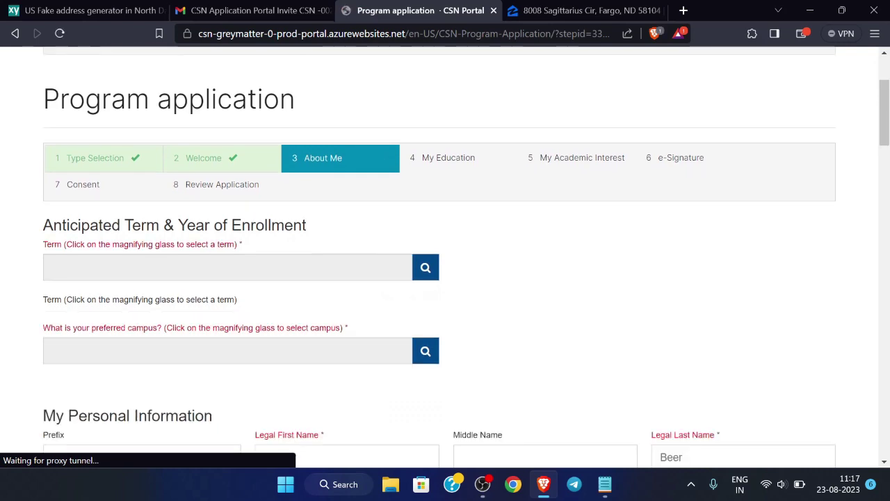
click(427, 269)
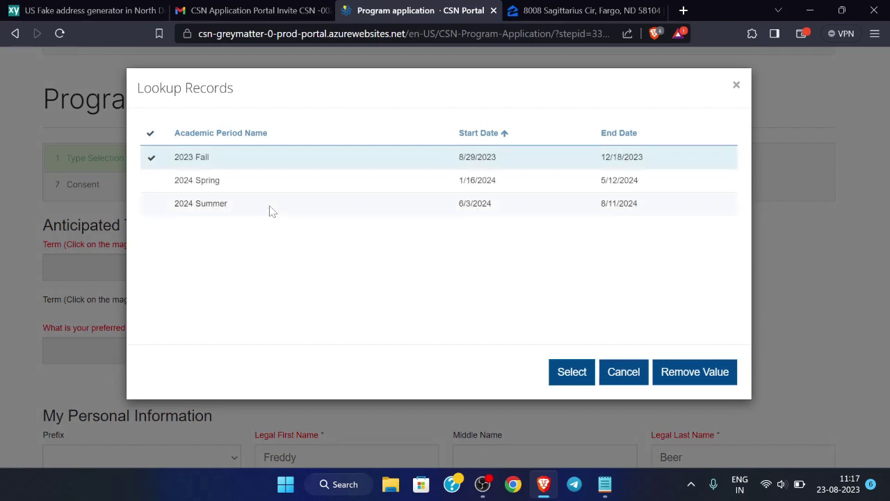
click(182, 187)
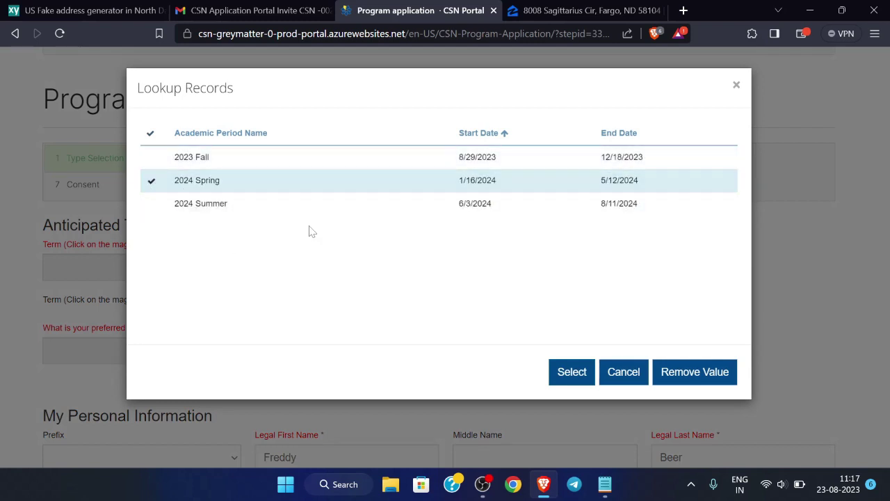
click(578, 374)
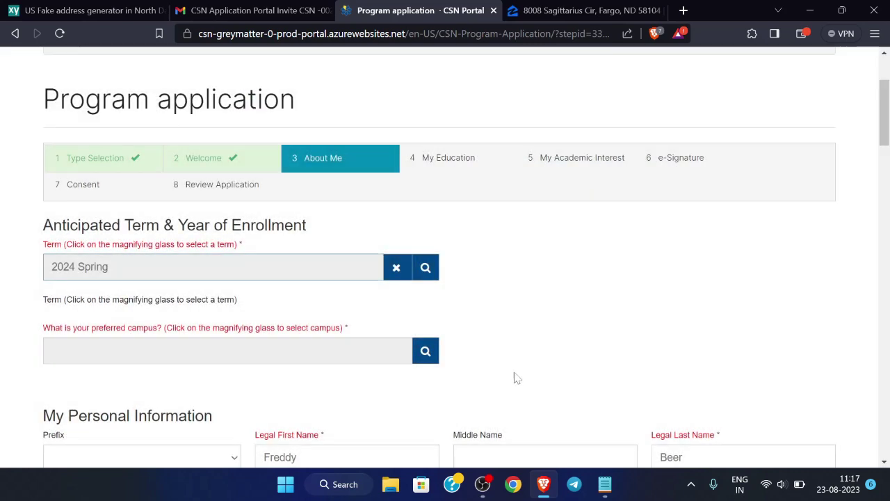
Set the preferred campus to Online Campus using the campus lookup.
scroll(426, 332, down, 2)
click(426, 279)
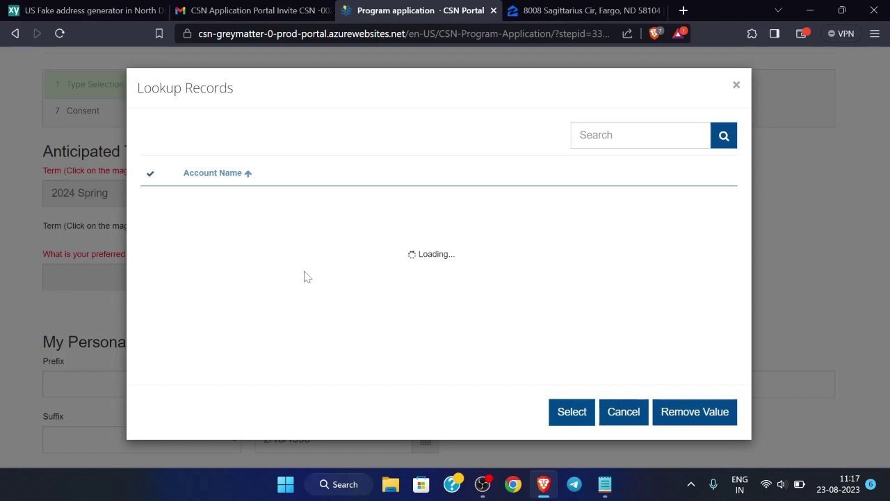
scroll(322, 255, down, 1)
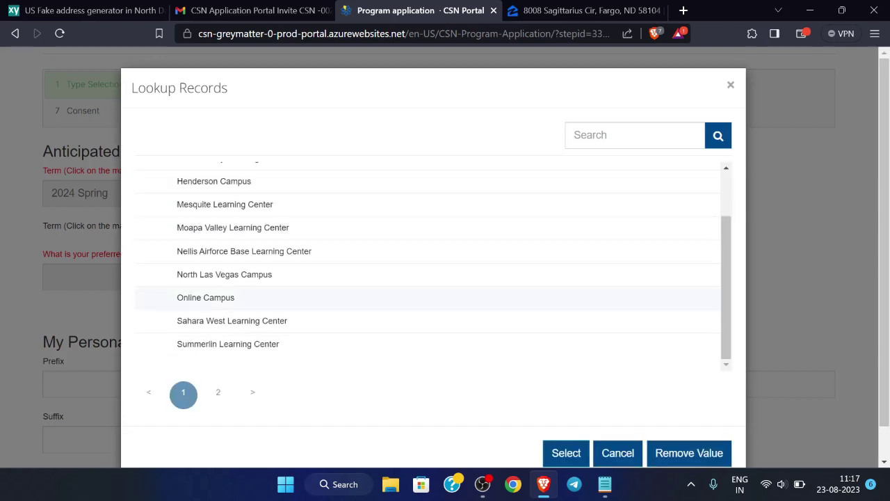
click(174, 298)
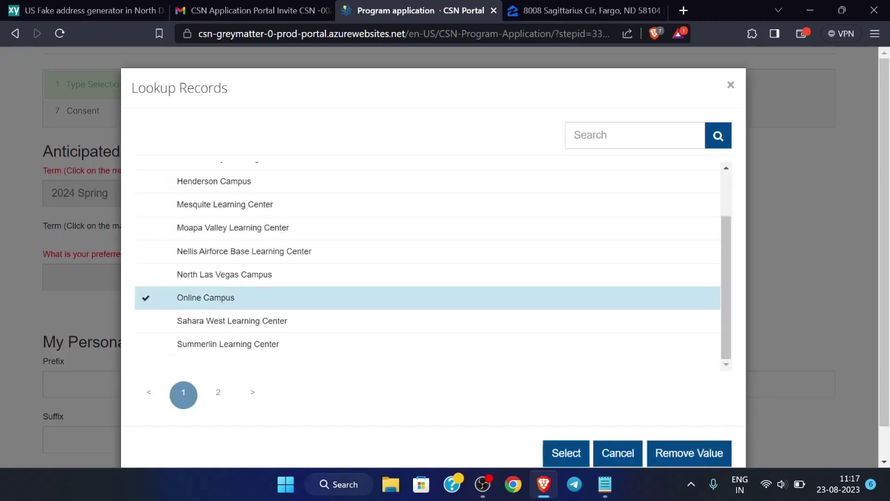
click(566, 454)
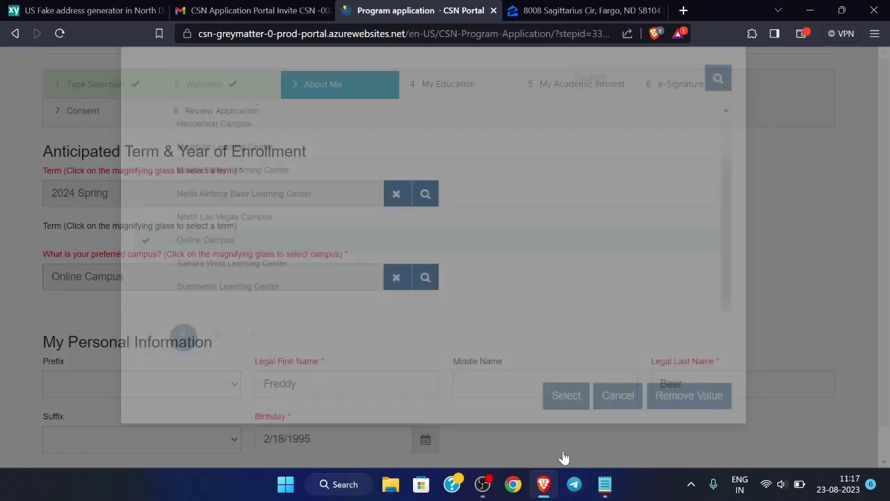
scroll(391, 354, down, 2)
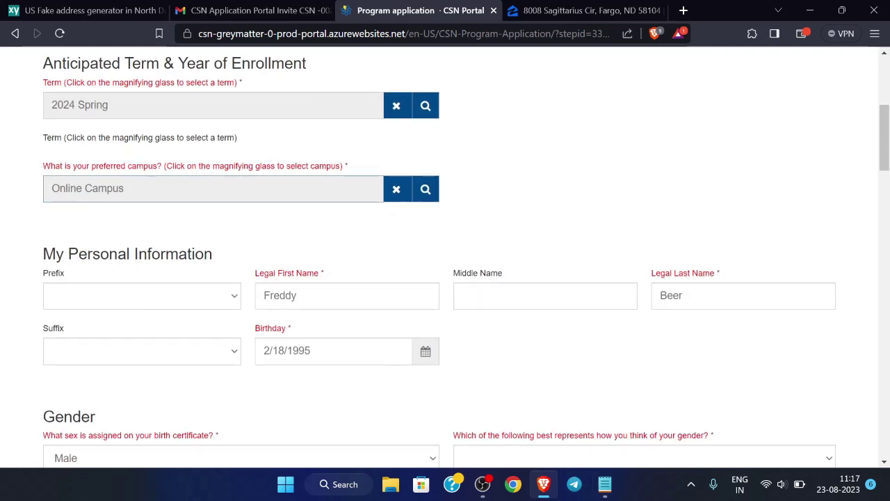
scroll(394, 313, down, 2)
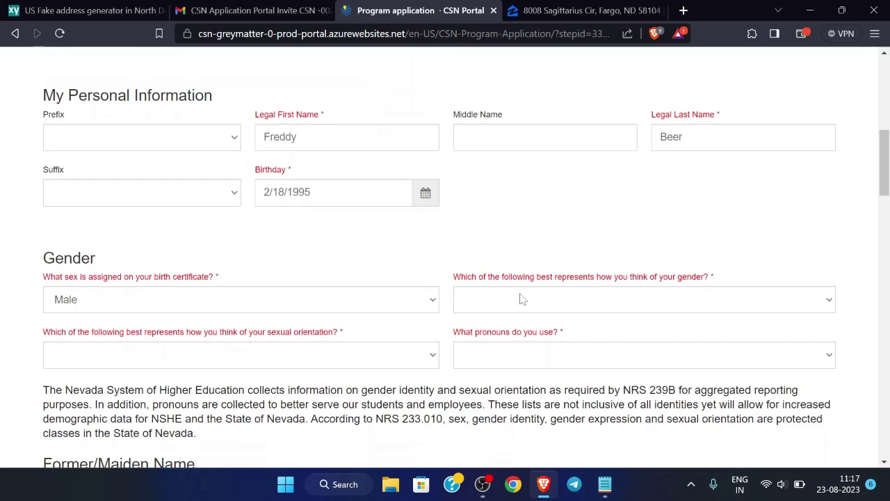
Set gender identity to Man, sexual orientation to Heterosexual/Straight, and pronouns to He/Him.
click(514, 309)
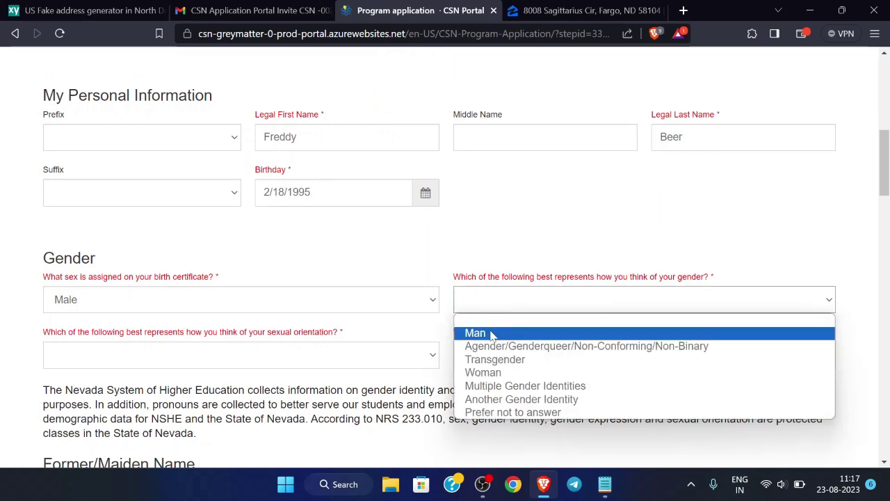
click(491, 333)
scroll(431, 324, down, 1)
click(362, 311)
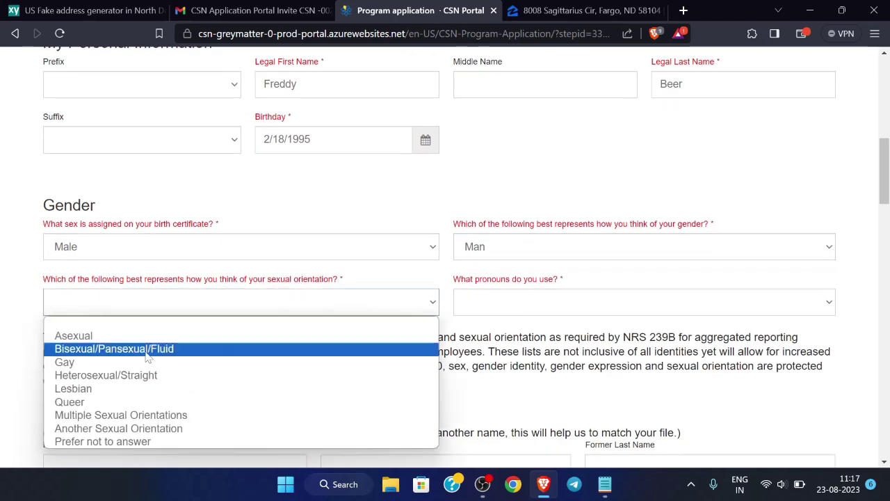
click(108, 375)
scroll(581, 217, down, 2)
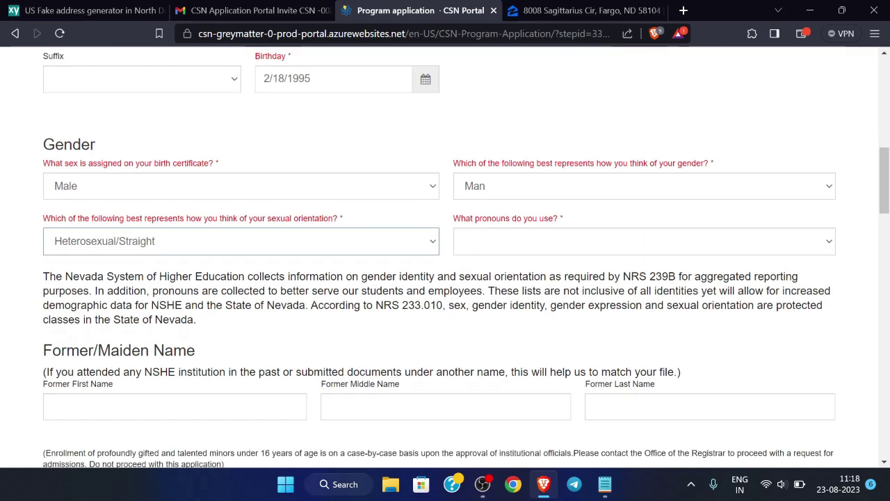
click(581, 218)
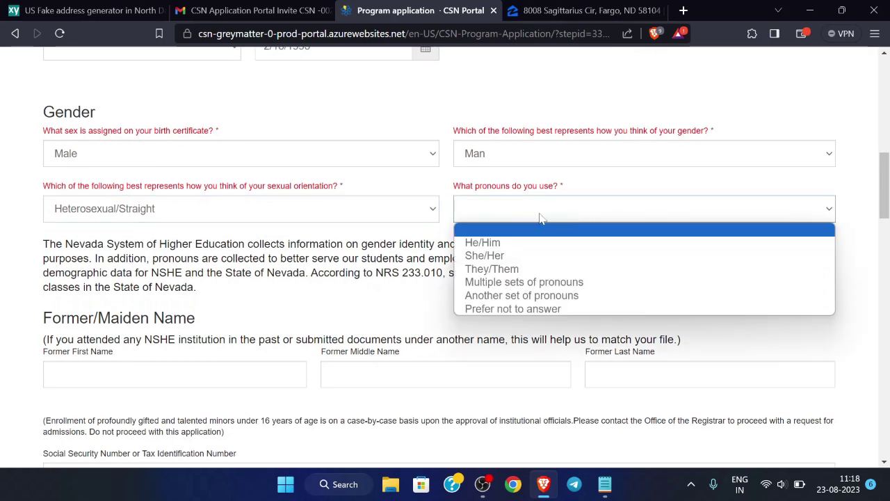
click(497, 244)
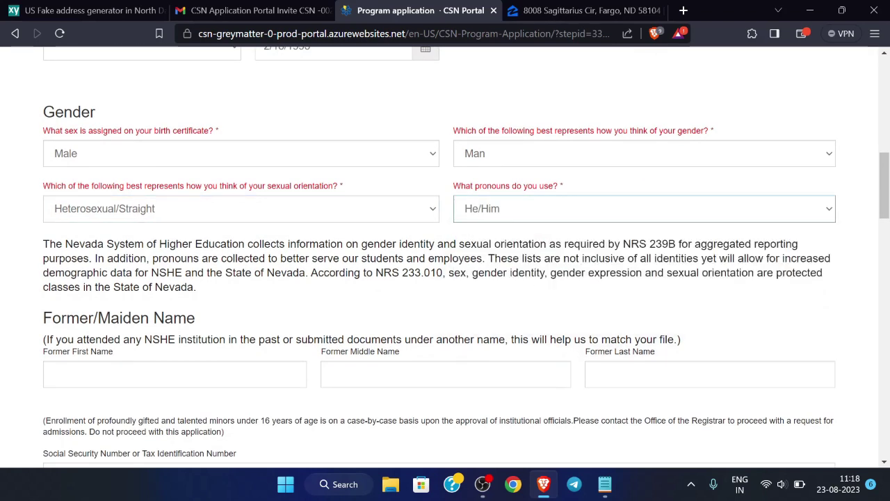
Place the cursor in the Social Security Number field and switch to the Fakexy generator page.
scroll(462, 243, down, 2)
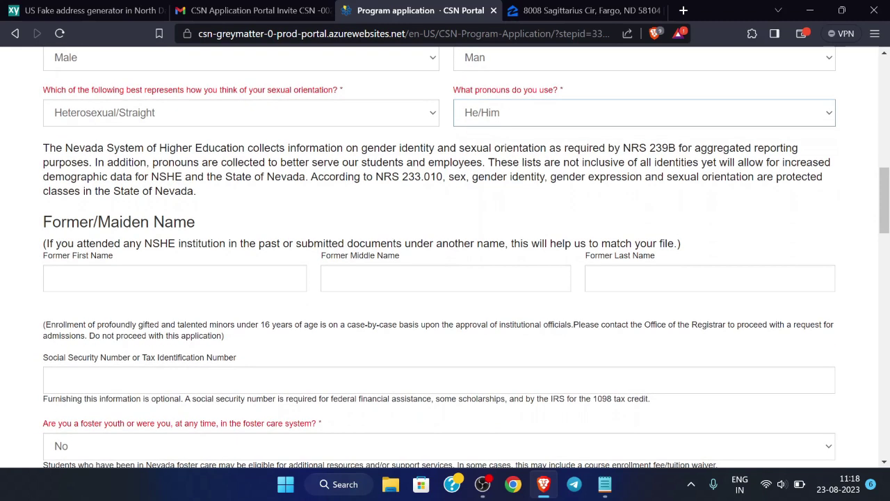
scroll(453, 270, down, 2)
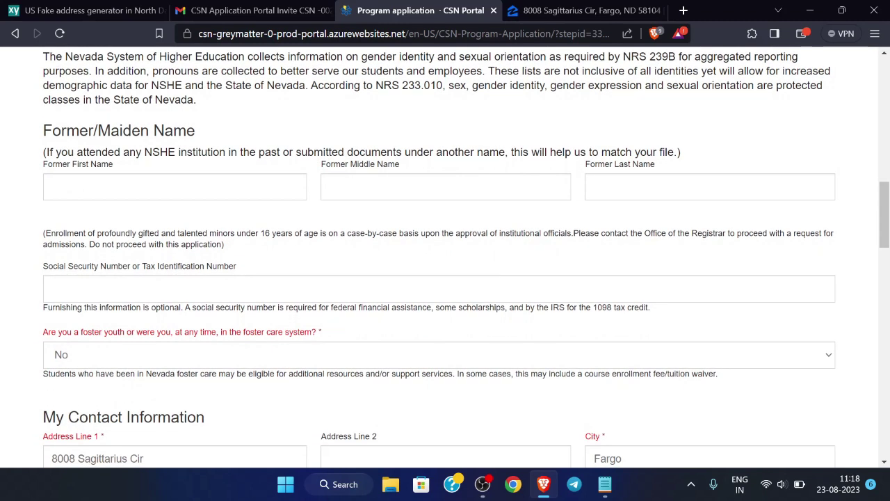
click(445, 289)
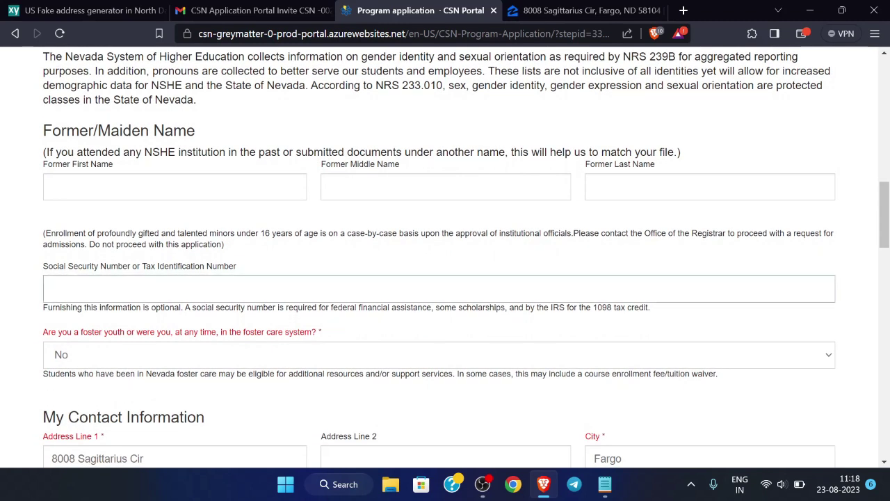
click(89, 10)
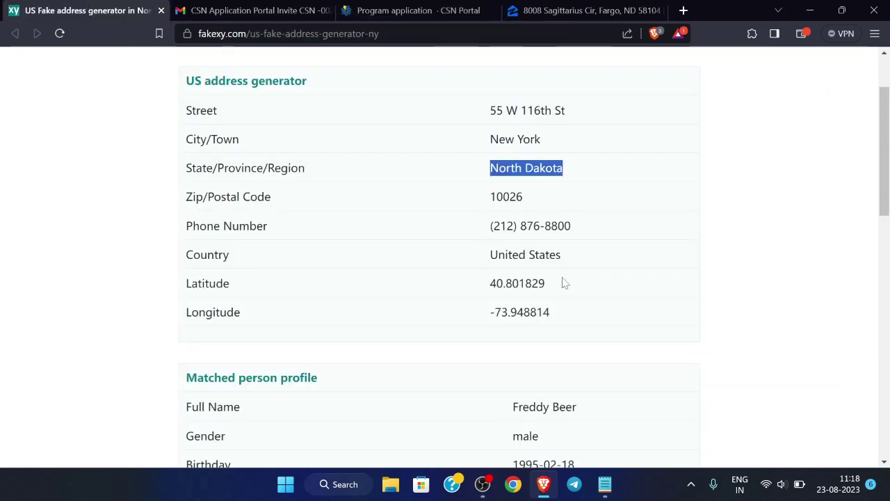
Take the generated Social Security Number, strip its hyphens in the Notepad note, and select it.
scroll(564, 283, down, 2)
drag(513, 381, 581, 381)
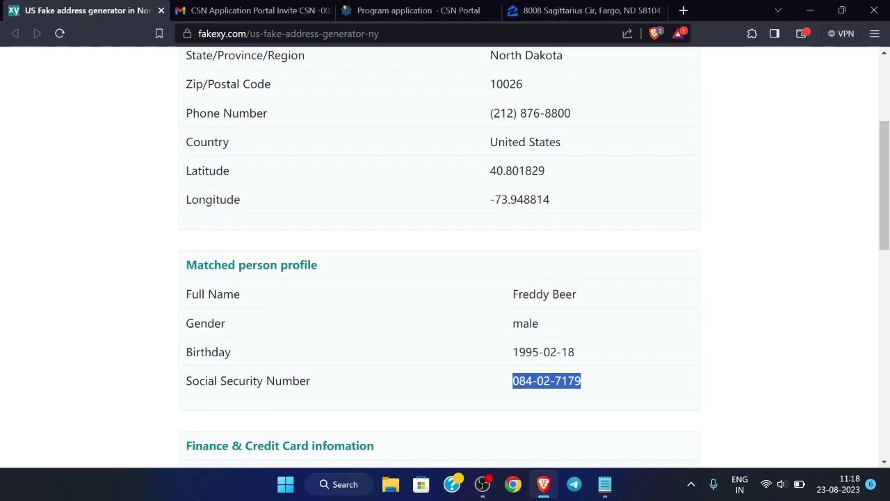
click(581, 381)
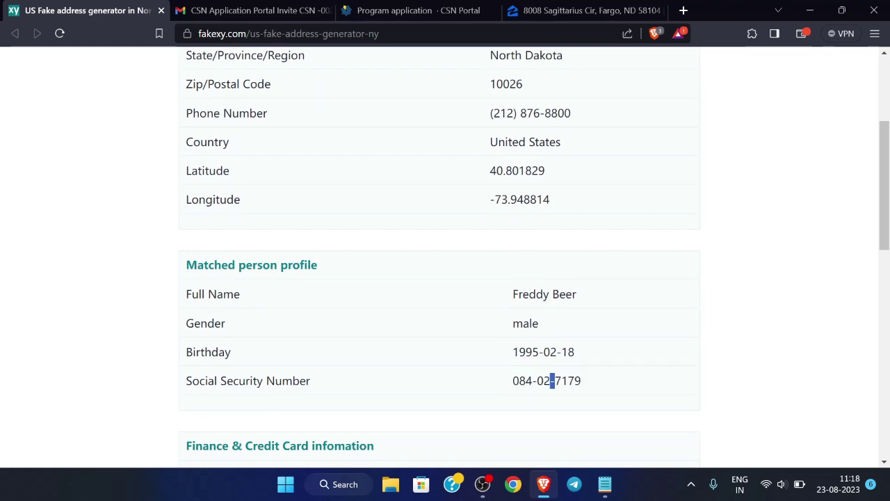
key(alt+Tab)
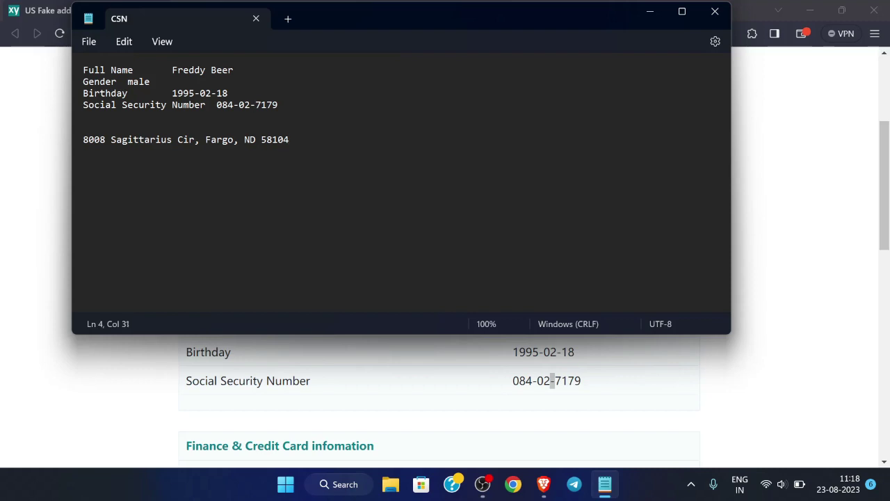
key(BackSpace)
key(BackSpace)
double_click(247, 106)
key(ctrl+c)
Paste the hyphen-free SSN into the application's Social Security Number field.
click(42, 194)
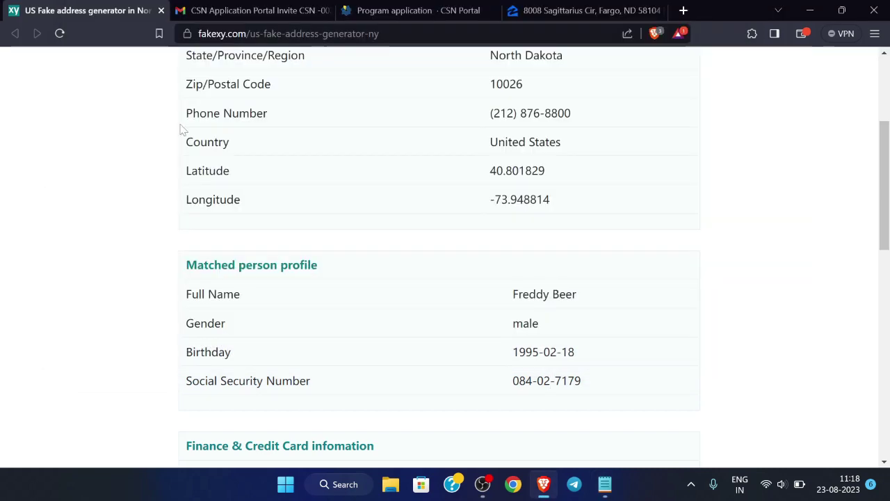
click(426, 9)
key(ctrl+v)
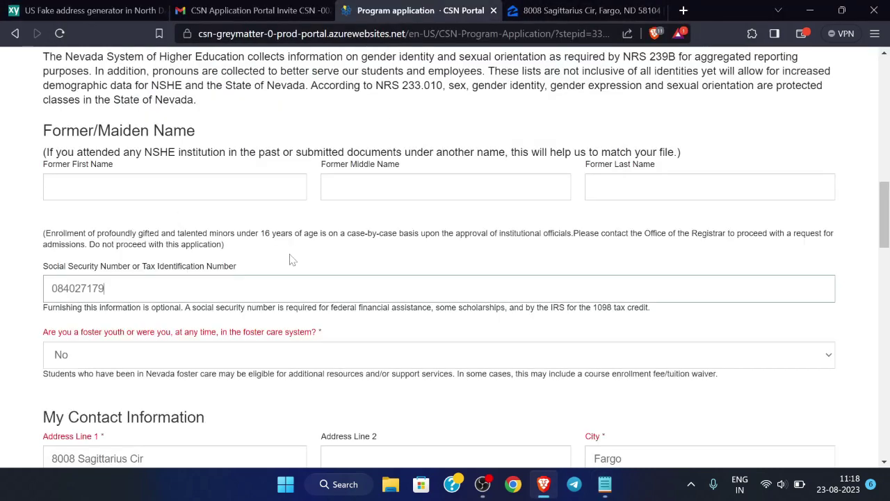
scroll(217, 322, down, 1)
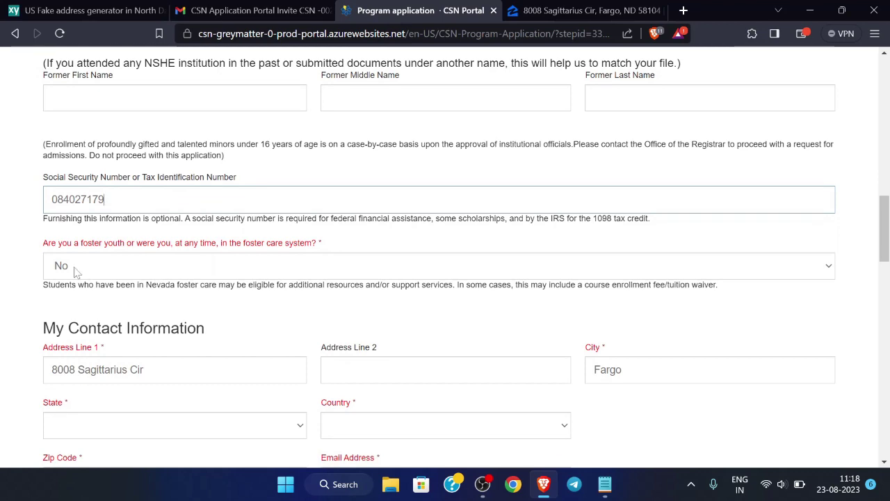
scroll(157, 272, down, 1)
scroll(181, 236, down, 1)
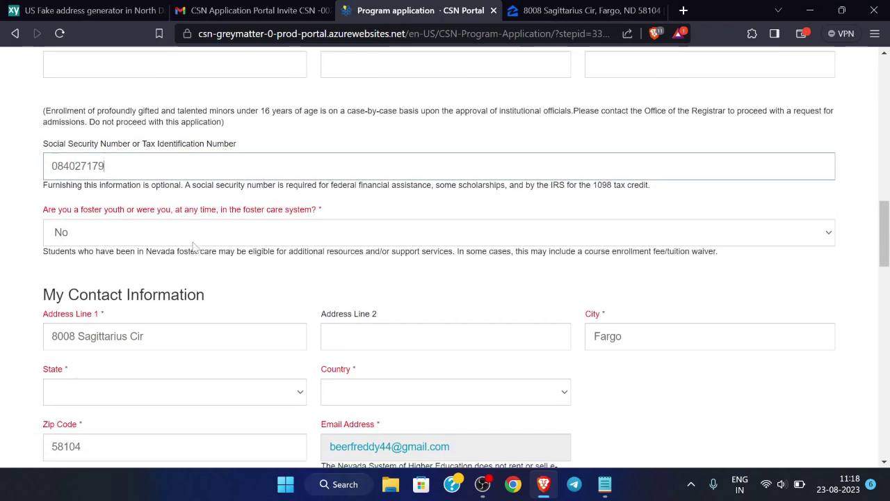
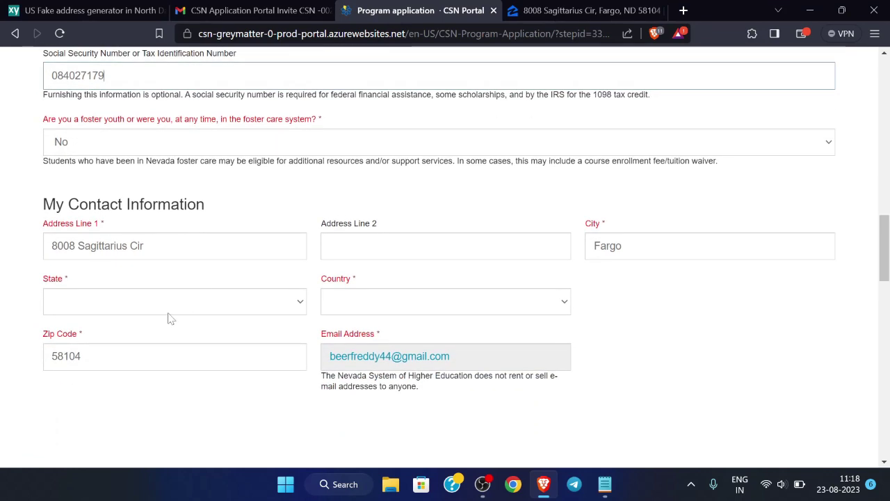
Set the contact state to ND and the country to United States.
click(171, 296)
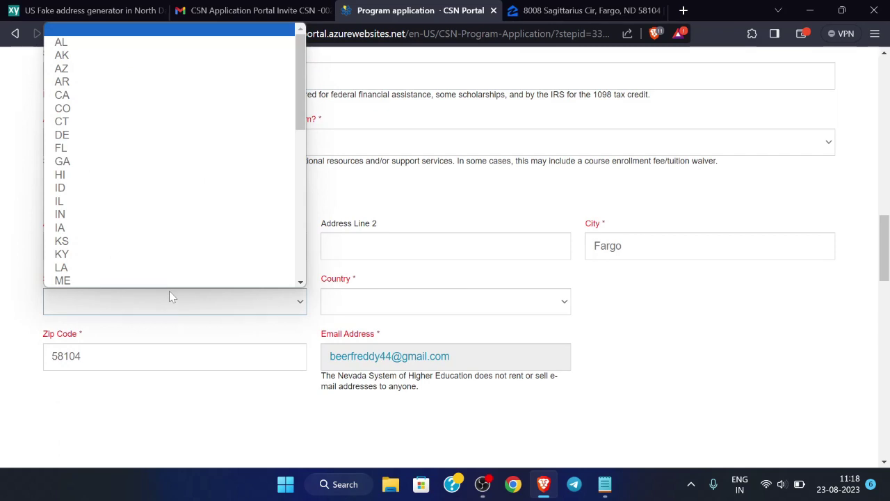
key(n)
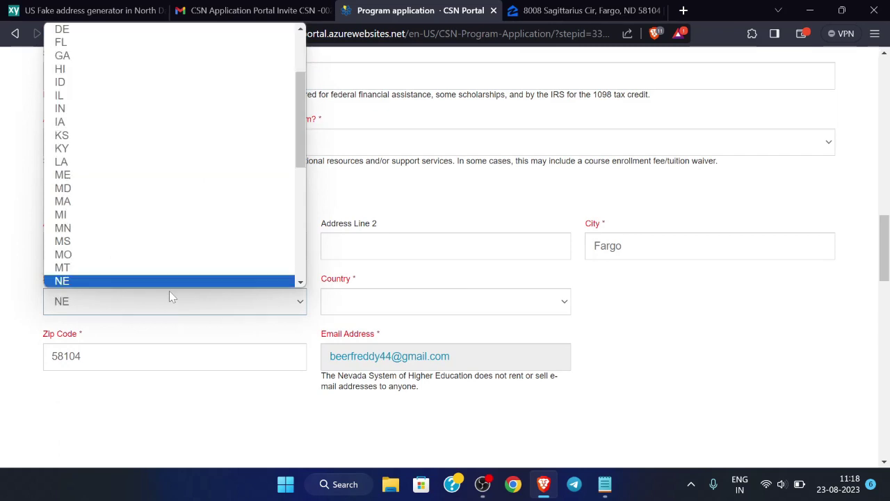
scroll(185, 250, down, 2)
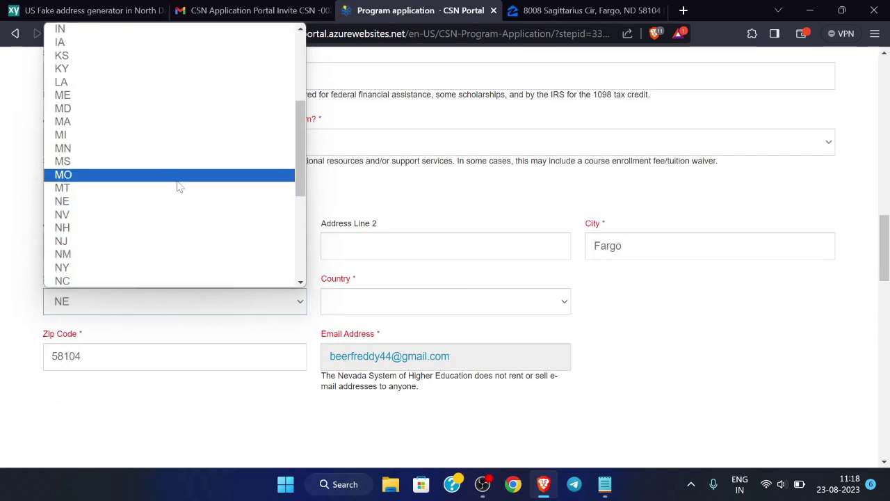
scroll(178, 209, down, 1)
click(139, 250)
click(351, 304)
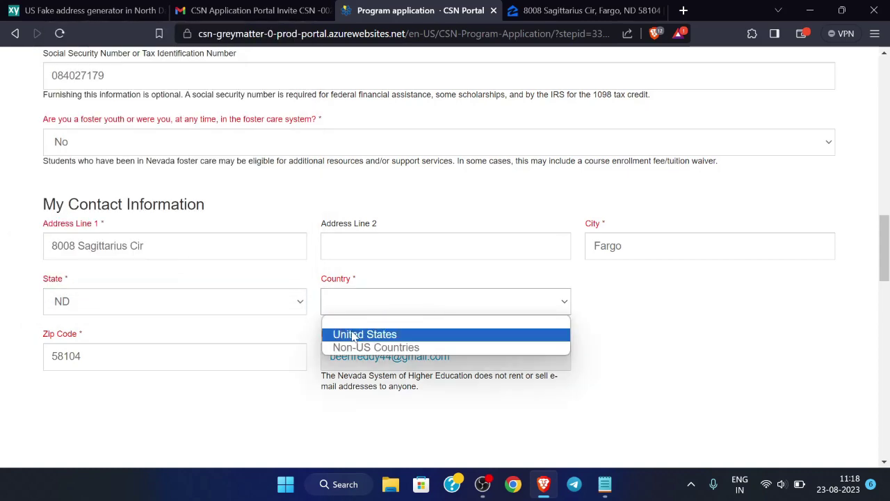
click(382, 336)
Set the phone type to CELL.
scroll(265, 279, up, 2)
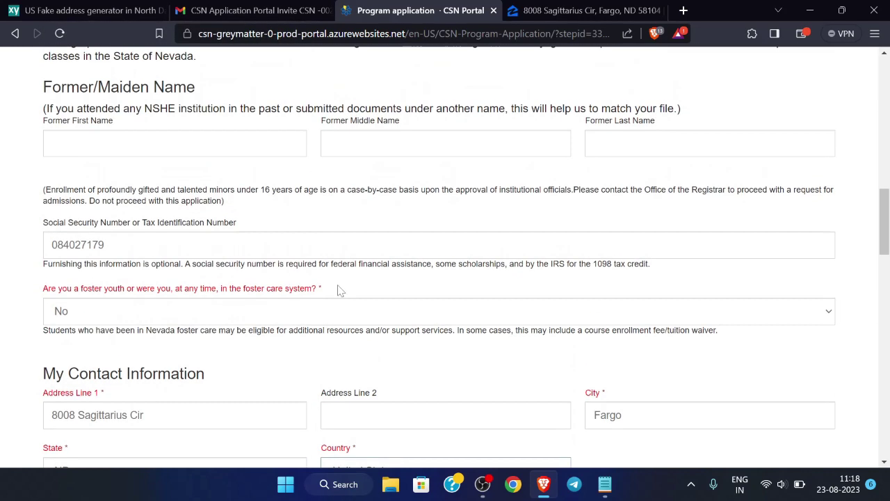
scroll(400, 324, down, 1)
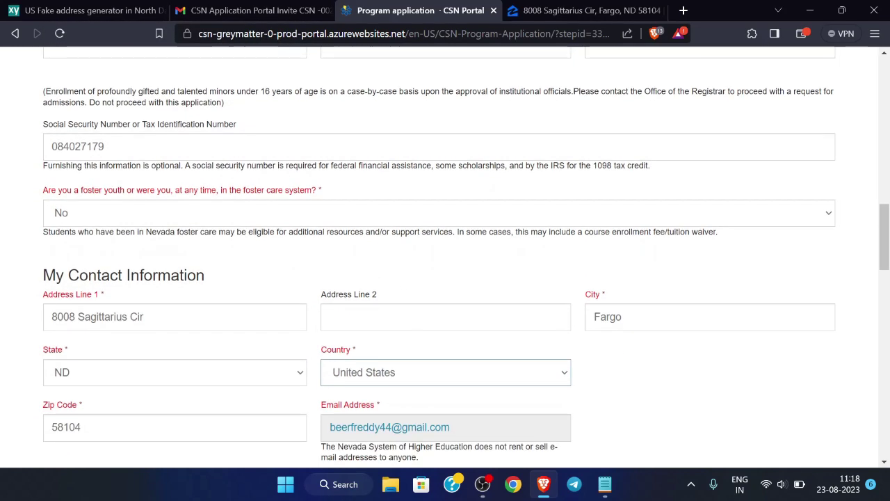
scroll(399, 327, down, 3)
scroll(398, 329, down, 3)
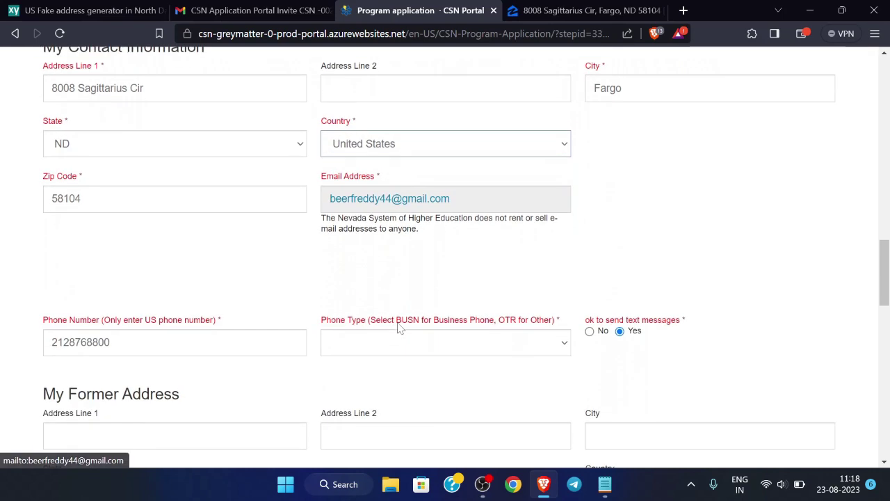
click(395, 251)
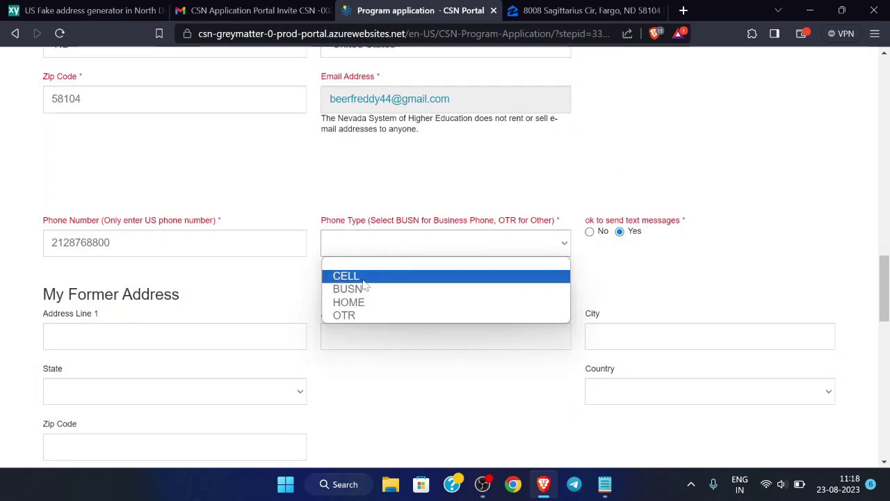
click(372, 277)
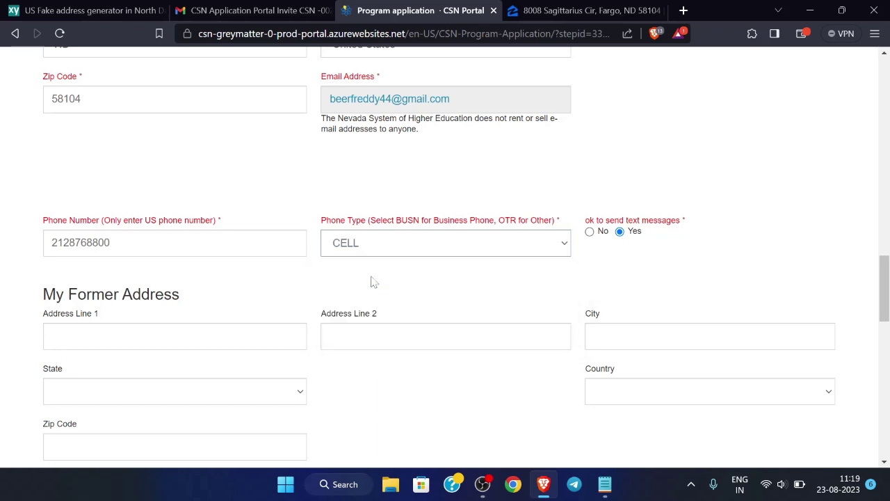
scroll(304, 287, down, 1)
scroll(292, 262, down, 1)
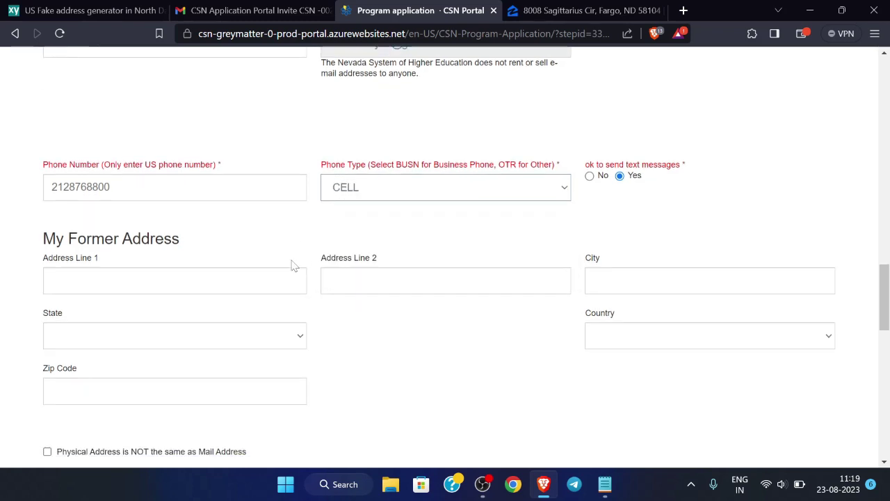
scroll(251, 218, down, 2)
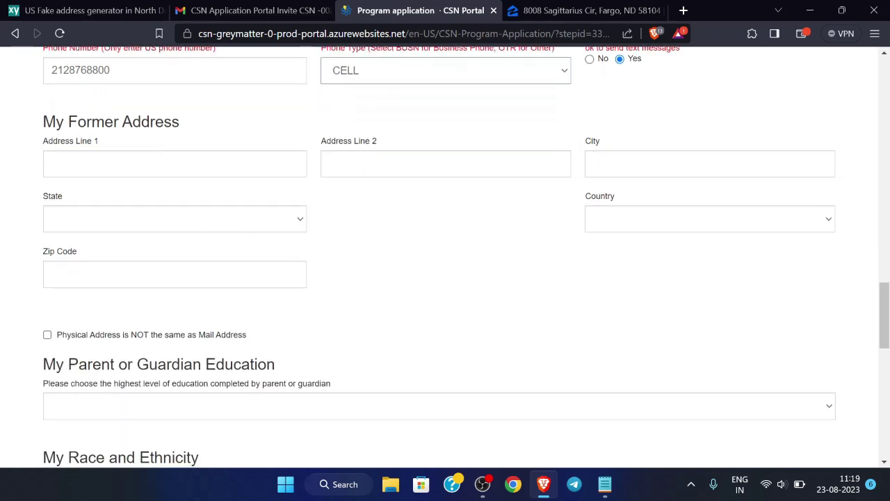
scroll(189, 278, down, 3)
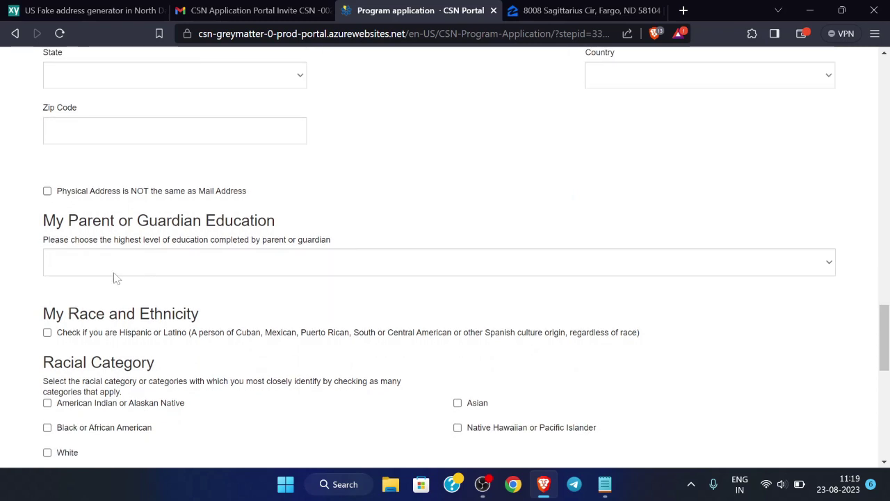
Set parent education to High School and select White as the race.
click(129, 271)
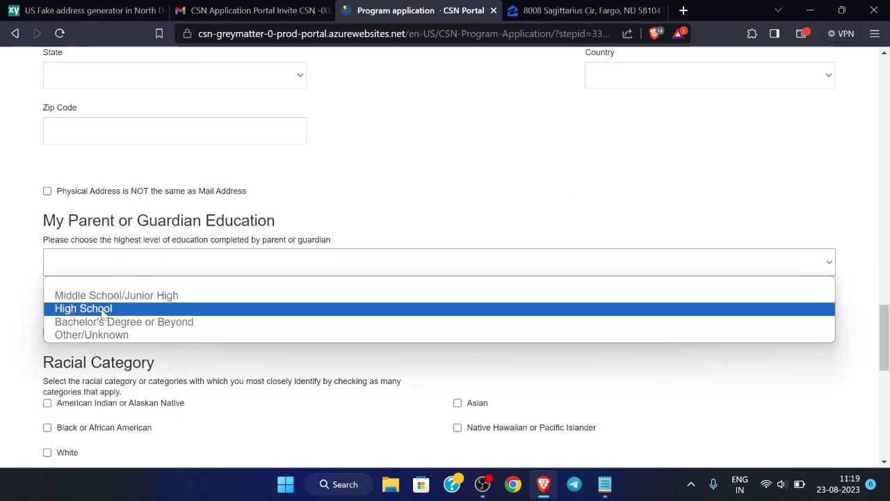
click(102, 313)
scroll(223, 353, down, 3)
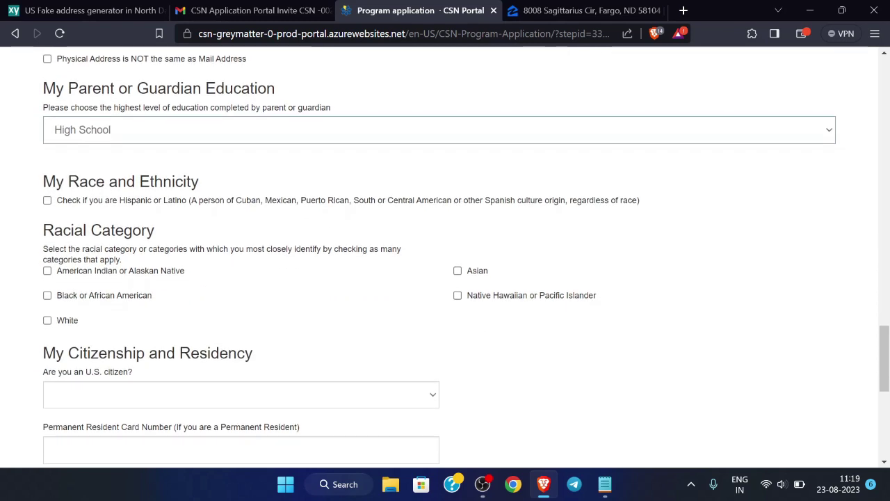
click(48, 320)
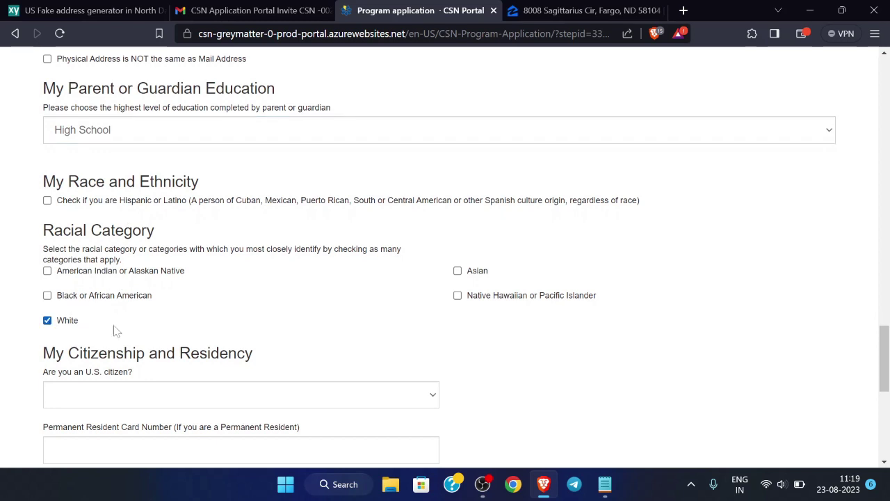
scroll(238, 344, down, 3)
Answer Yes to U.S. citizen and submit the About Me page.
click(98, 218)
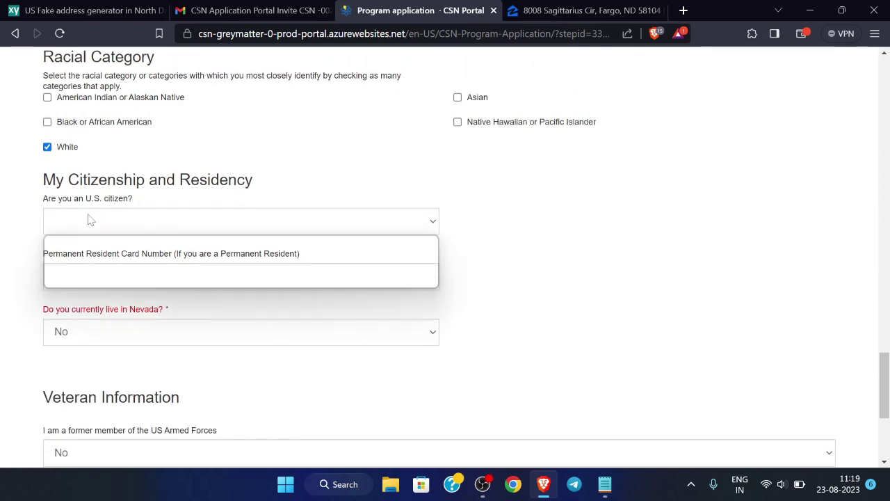
click(82, 256)
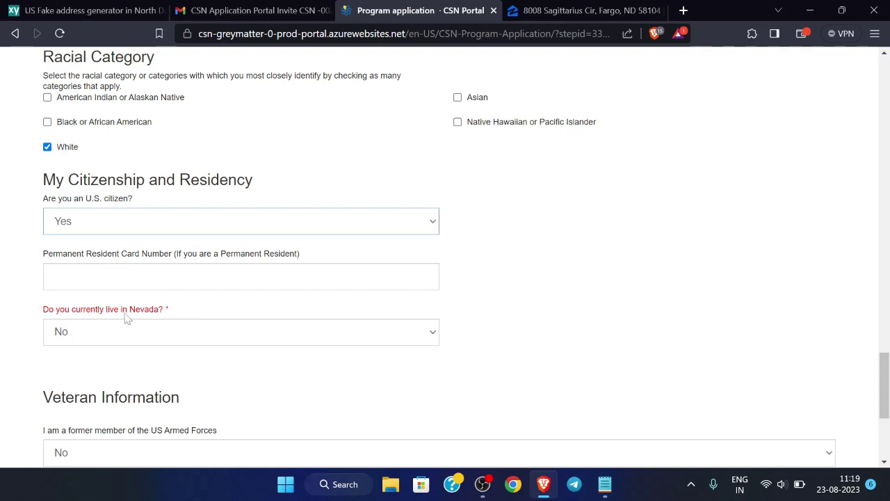
scroll(125, 318, down, 1)
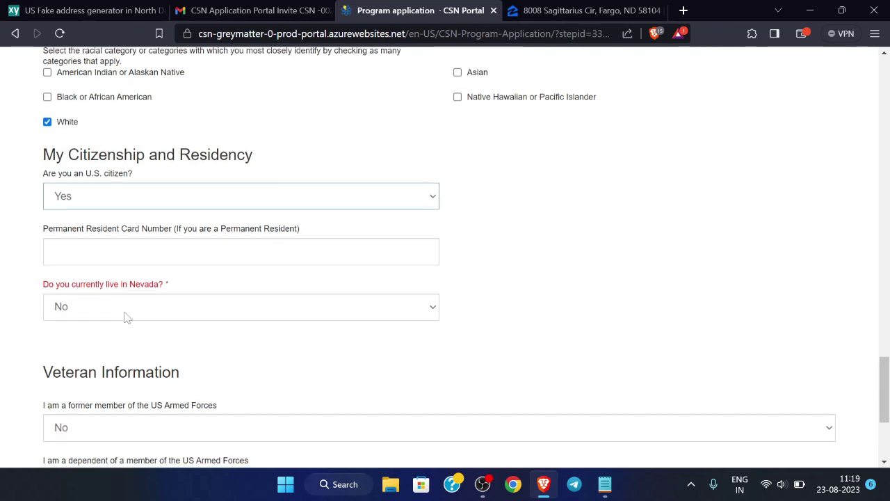
scroll(126, 317, down, 1)
scroll(172, 306, down, 1)
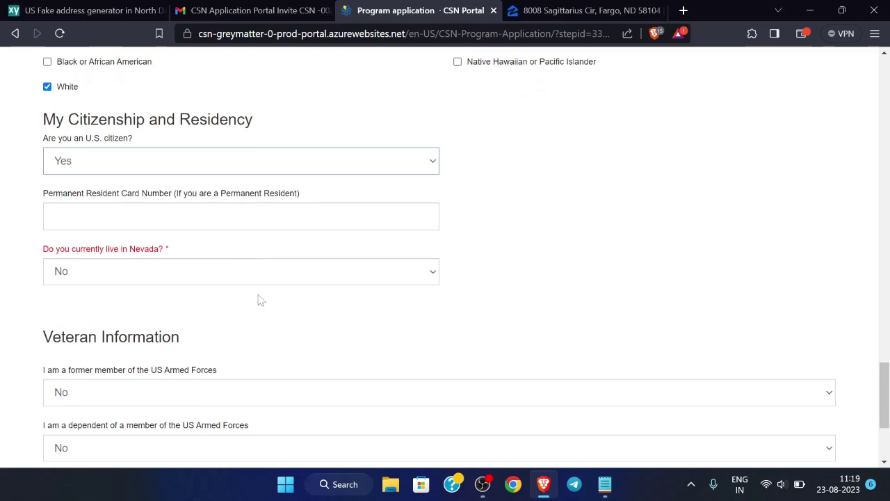
scroll(261, 300, down, 2)
scroll(261, 300, down, 1)
scroll(260, 300, down, 3)
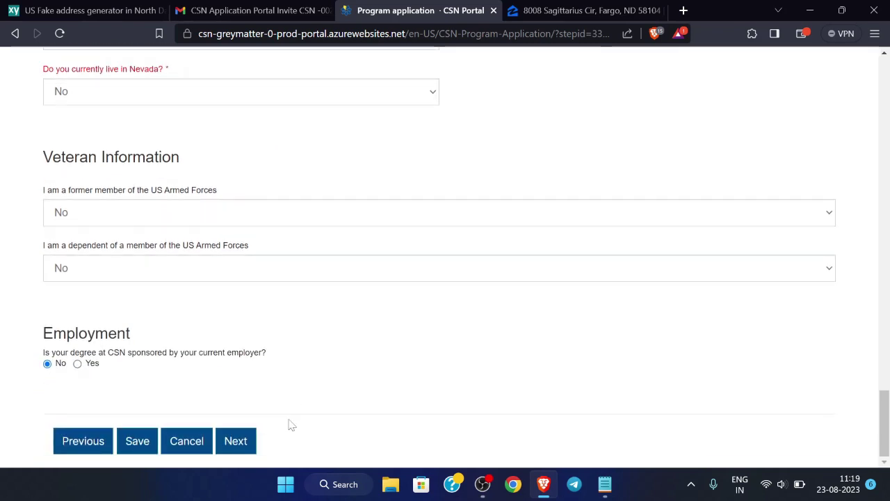
click(237, 442)
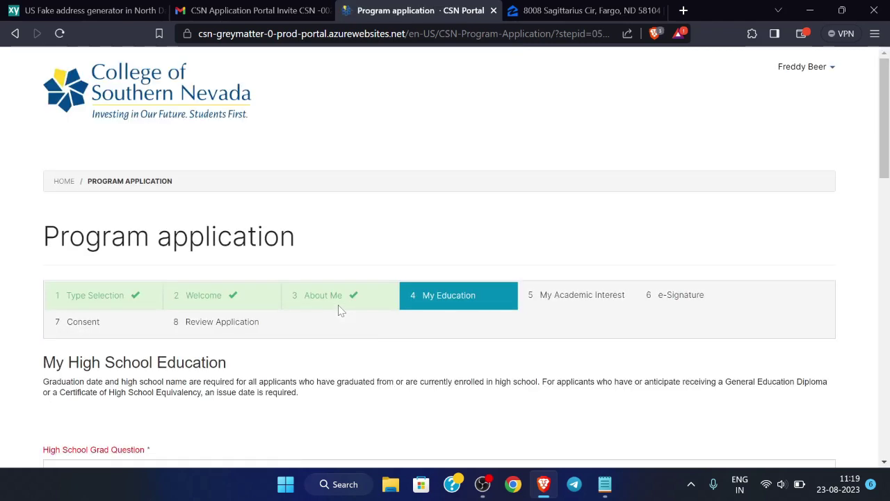
Indicate graduation from a US High School or GED/HSE.
scroll(437, 403, down, 3)
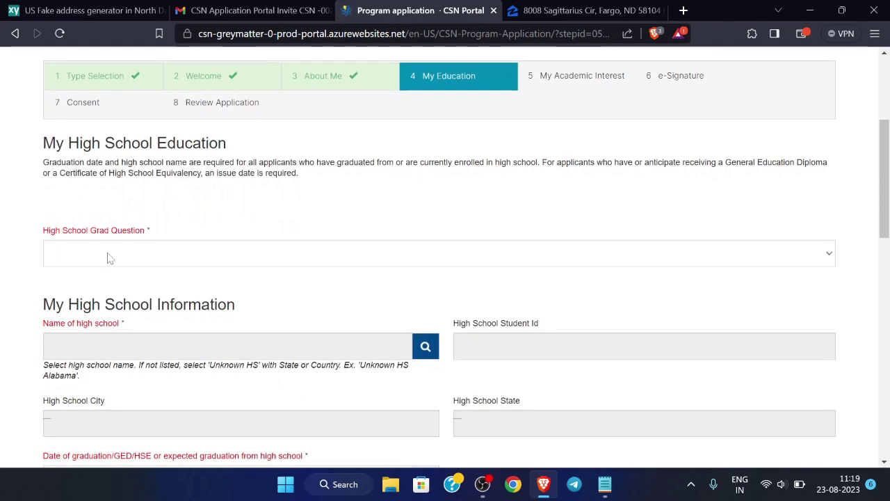
click(110, 256)
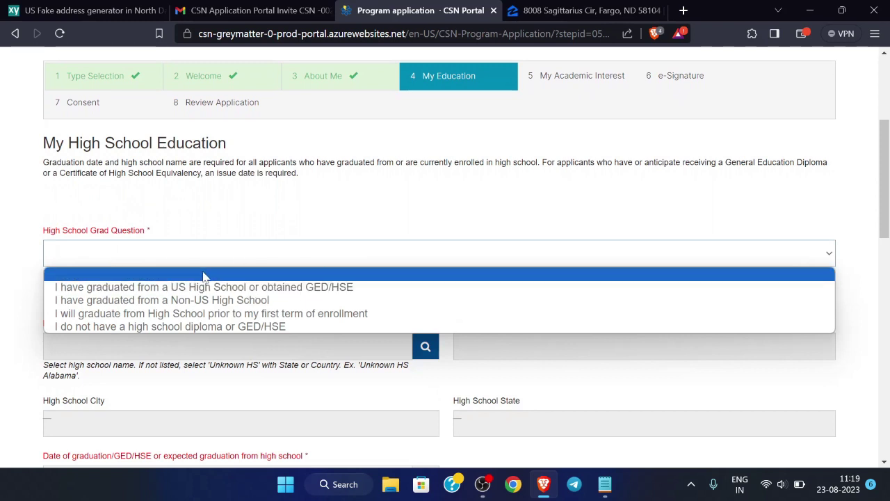
click(256, 286)
click(256, 237)
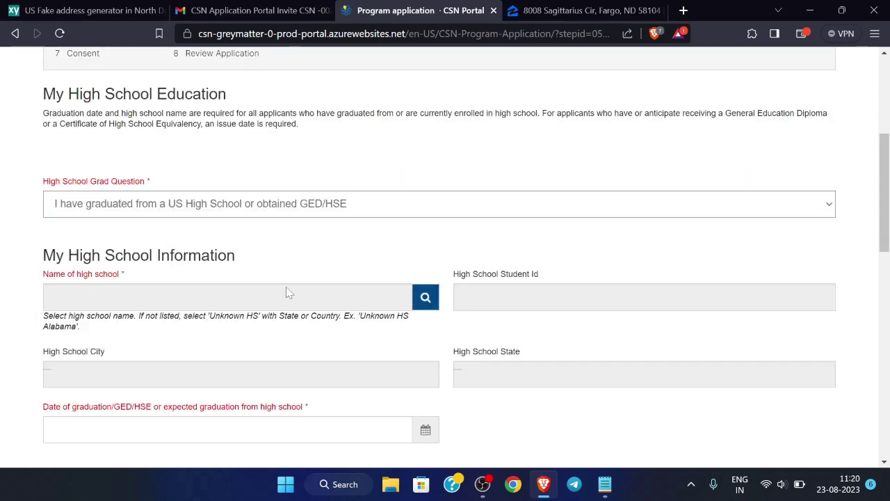
Search high schools for 'north dakota' and choose North Dakota Ind School Marmot.
click(432, 304)
click(626, 135)
text(north dakota)
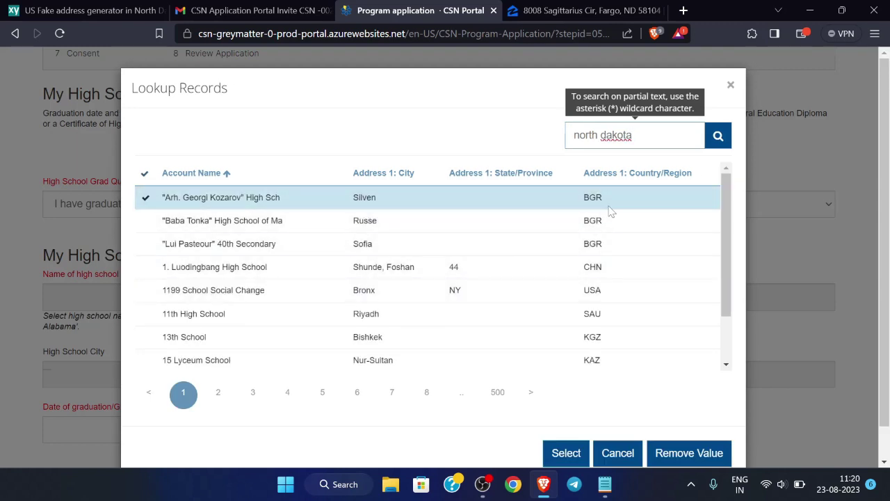
click(718, 137)
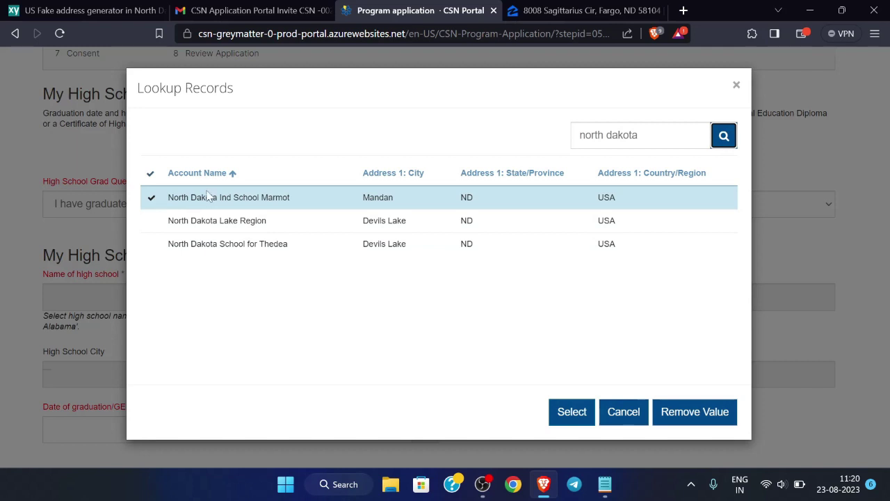
click(571, 412)
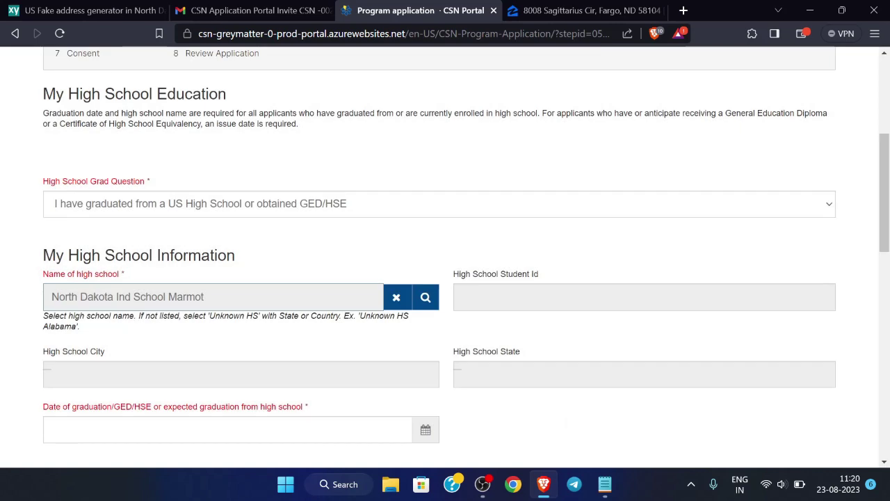
scroll(570, 420, down, 1)
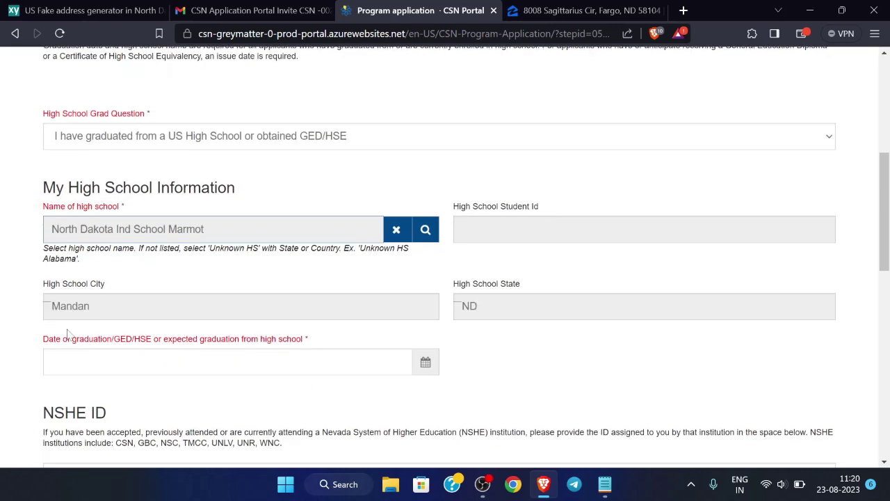
Pick June 16, 2021 as the graduation date from the calendar.
click(421, 370)
click(117, 188)
click(120, 165)
click(55, 166)
click(191, 165)
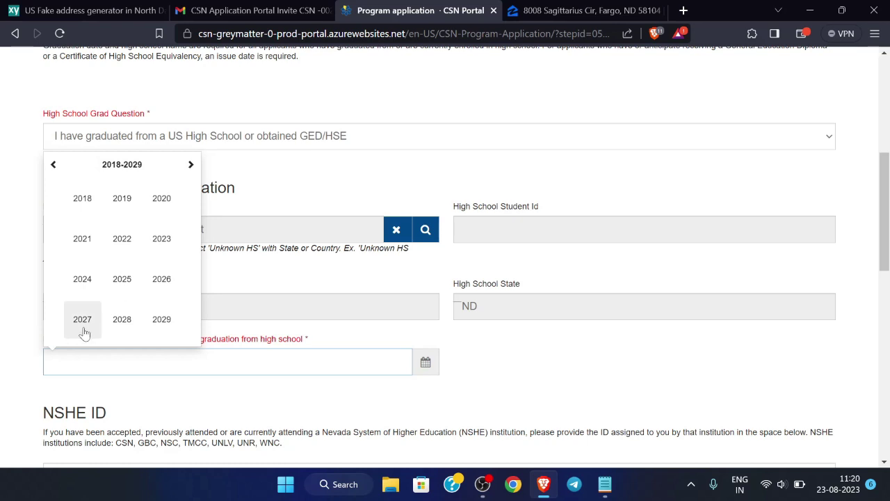
click(86, 252)
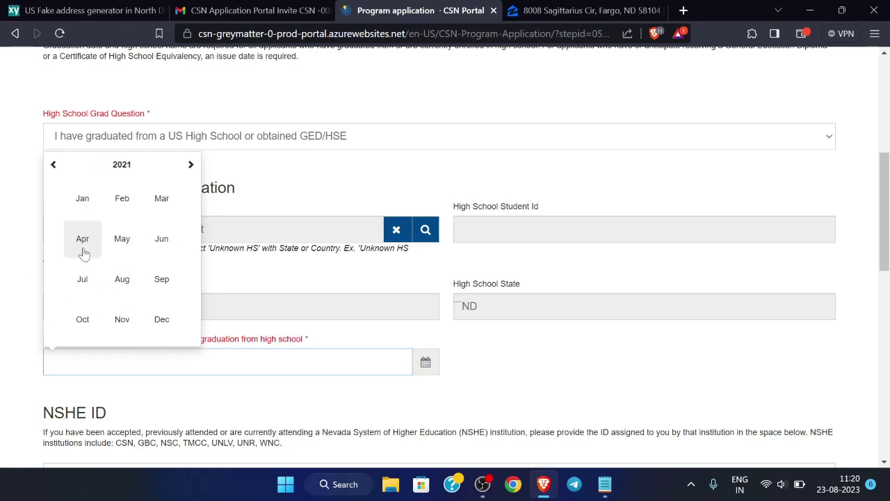
click(161, 239)
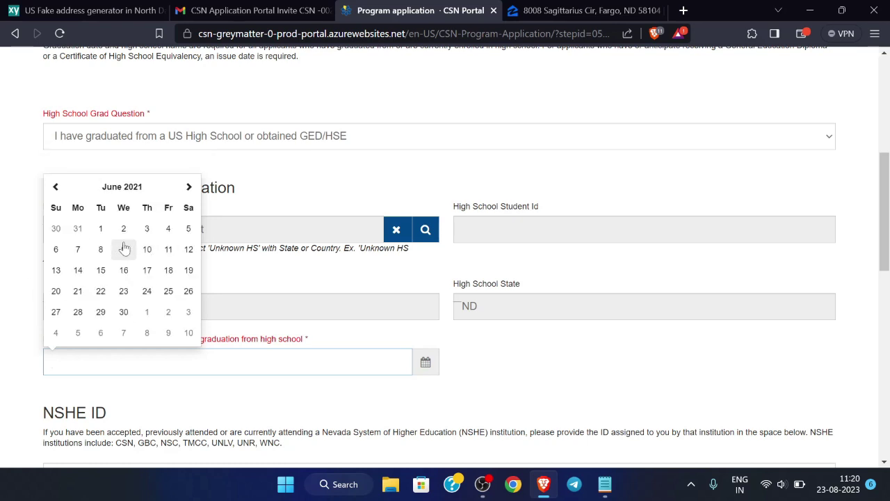
click(123, 271)
scroll(262, 354, down, 3)
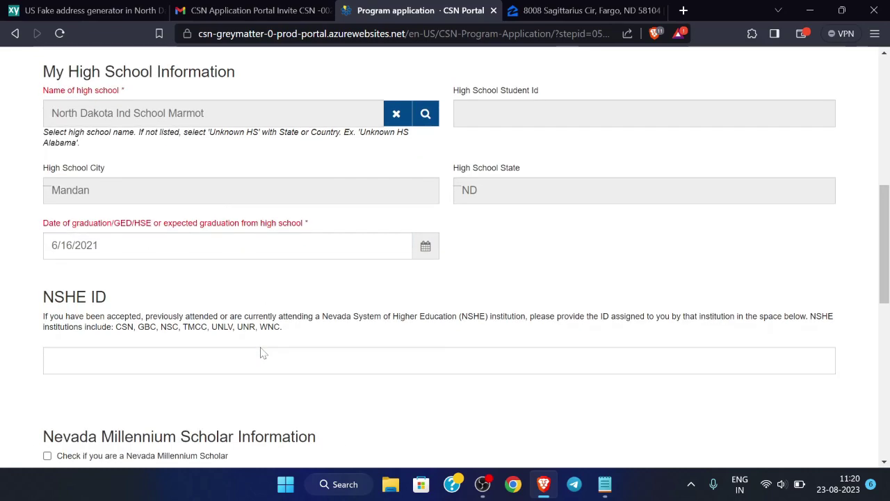
scroll(244, 295, down, 3)
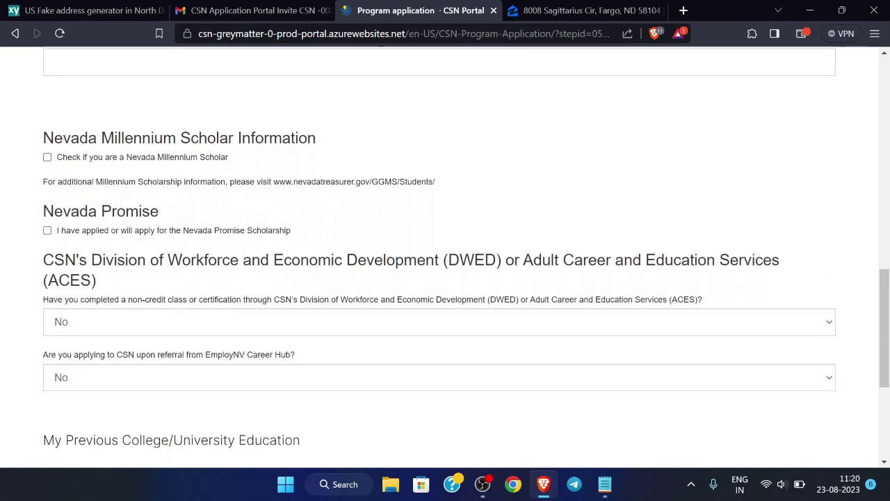
scroll(276, 261, down, 2)
scroll(275, 261, up, 3)
scroll(276, 261, down, 4)
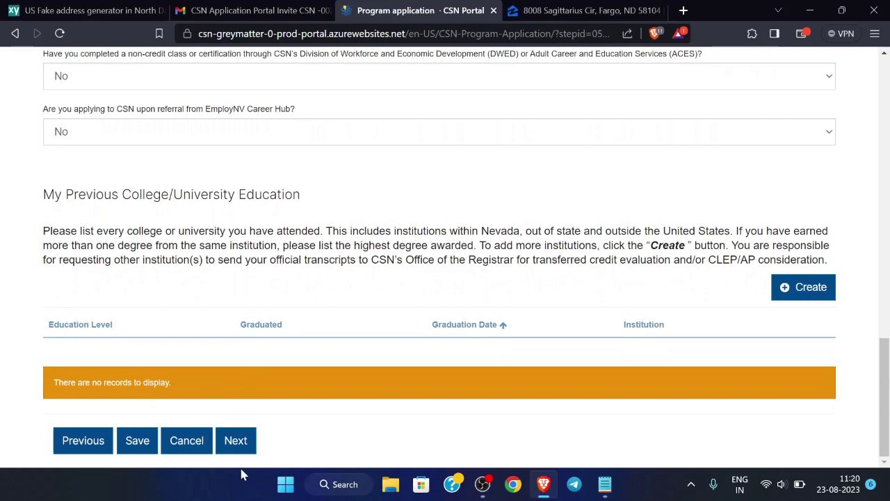
Complete the education step and move on to Academic Interest.
click(245, 448)
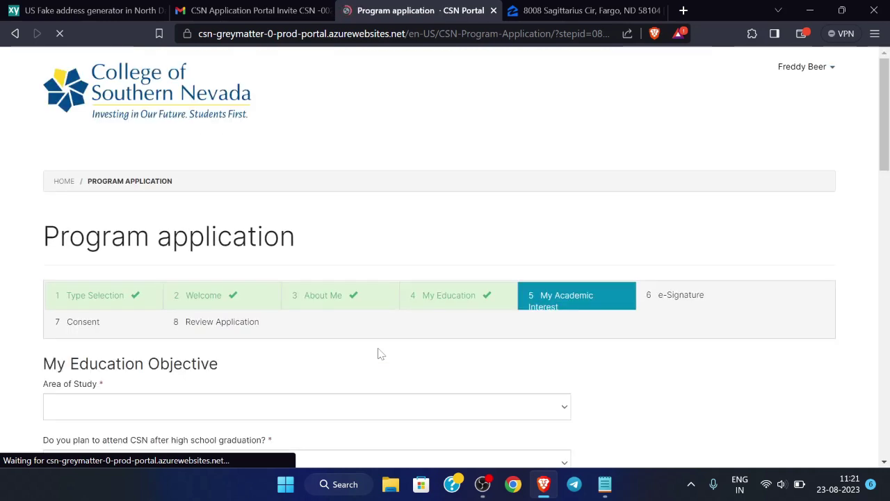
scroll(378, 353, down, 2)
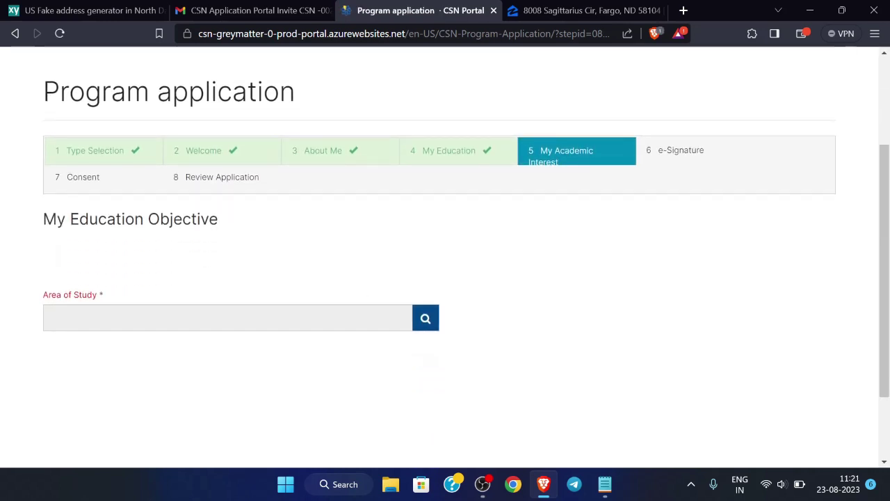
scroll(202, 333, down, 1)
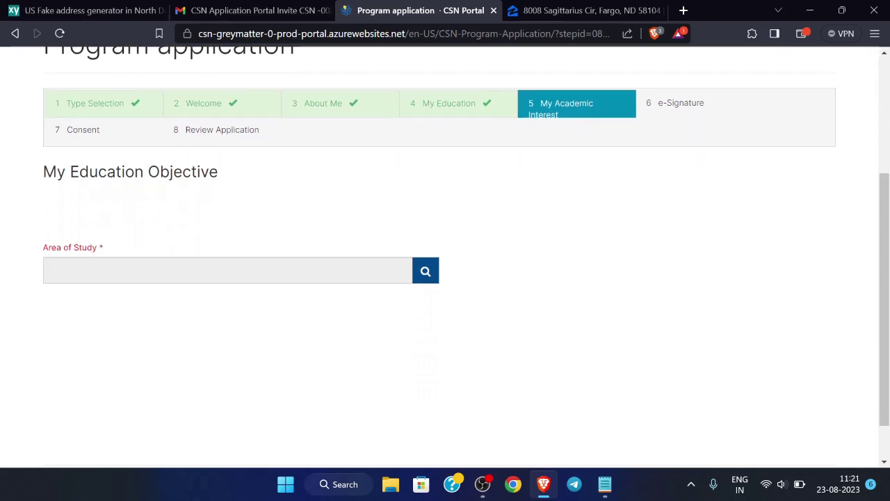
Set Area of Study to Computing & Engineering Technologies and continue to e-Signature.
click(427, 273)
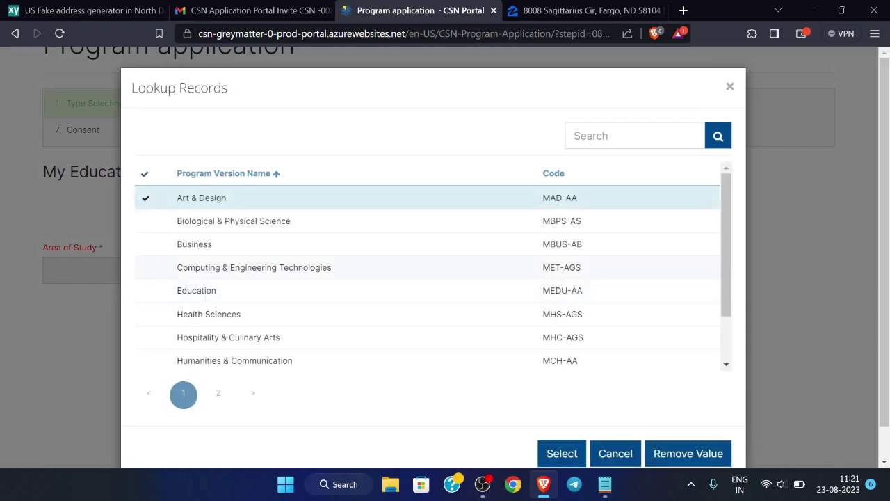
click(157, 268)
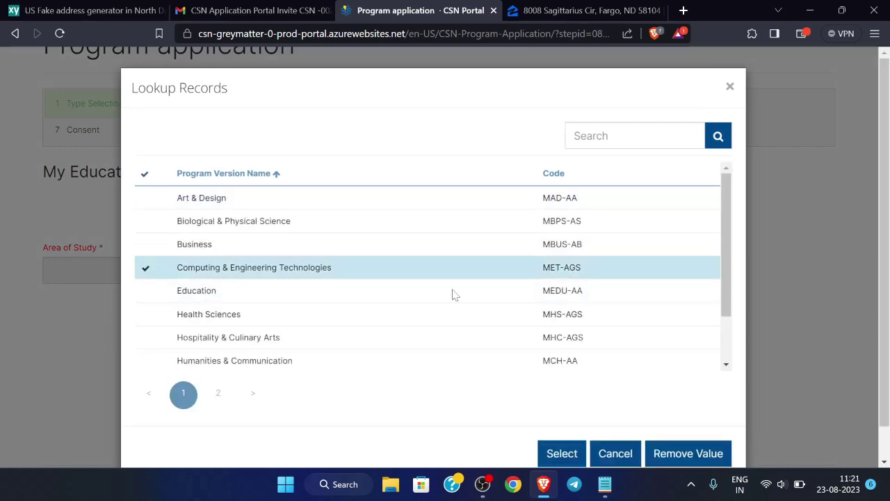
click(562, 455)
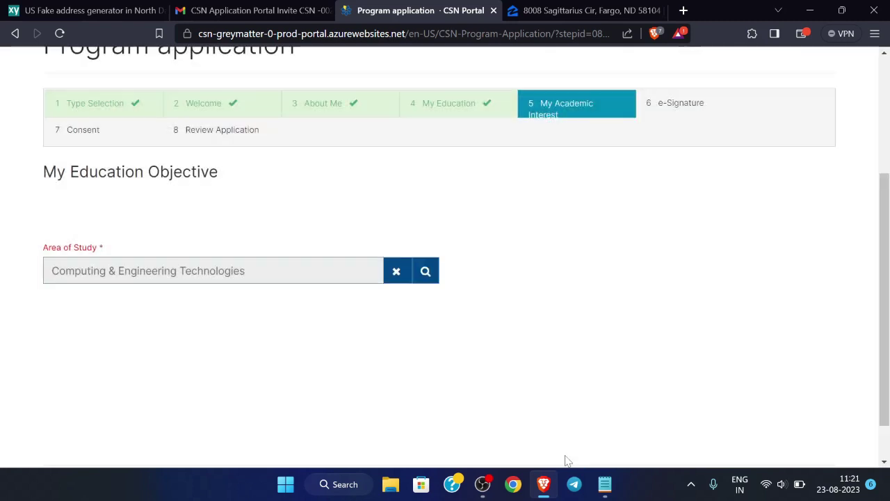
scroll(381, 399, down, 1)
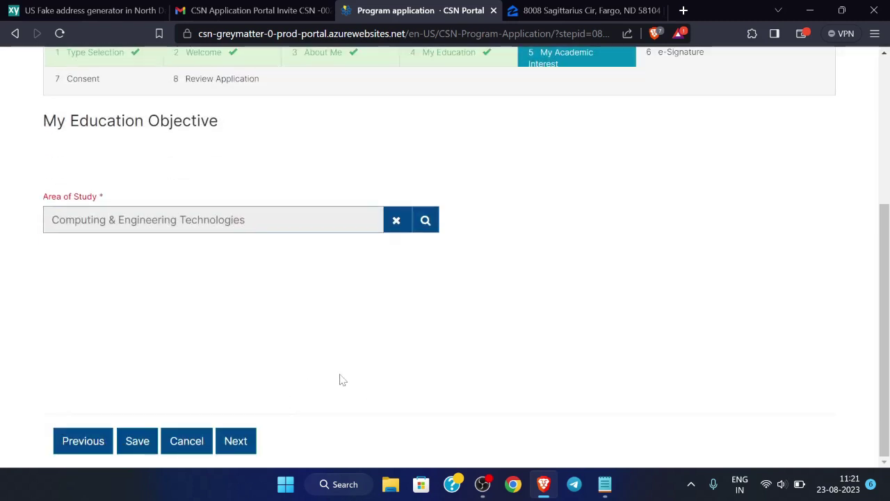
scroll(392, 324, up, 2)
scroll(487, 382, down, 2)
click(243, 446)
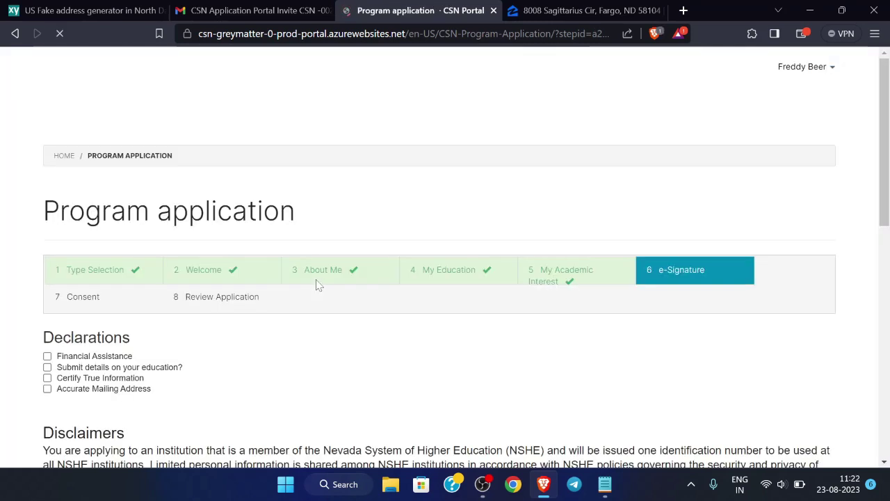
Check the transcript request, truthful information, and contact info/dues declarations.
scroll(285, 285, down, 1)
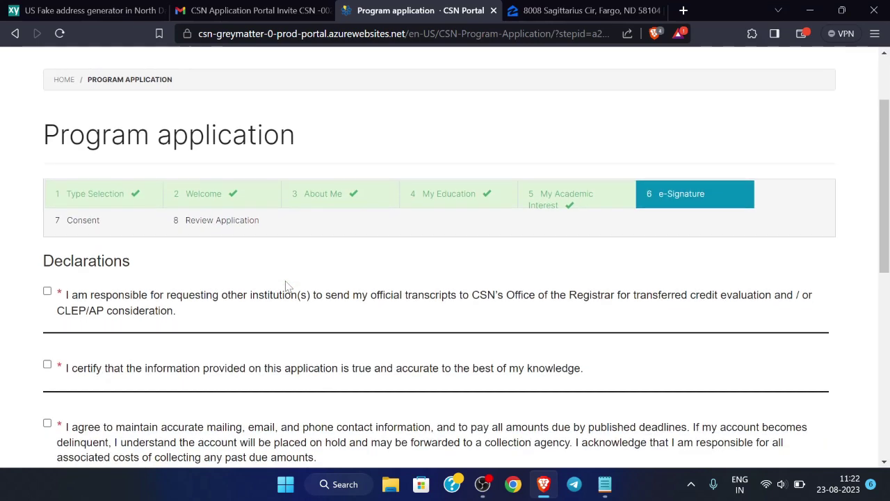
scroll(338, 330, down, 1)
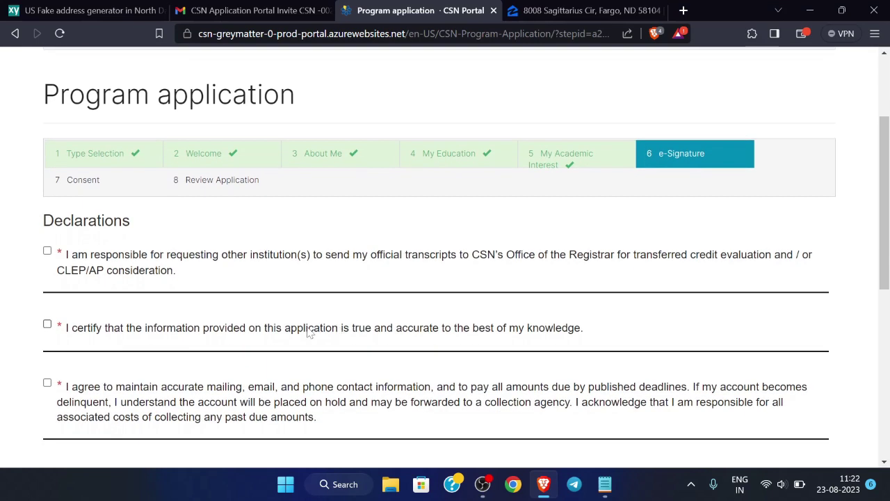
click(48, 251)
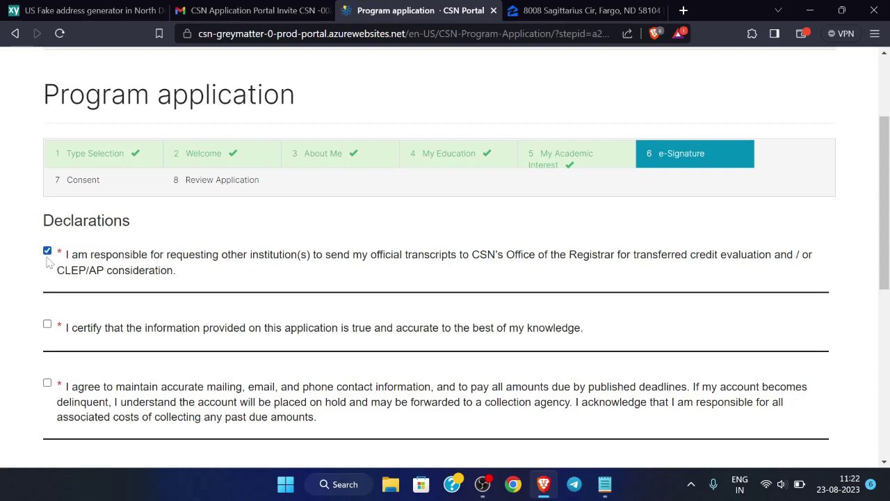
click(47, 325)
click(47, 385)
Enter the electronic signature, fill Date Submitted with 8/23/2023, and continue.
scroll(304, 418, down, 5)
click(52, 383)
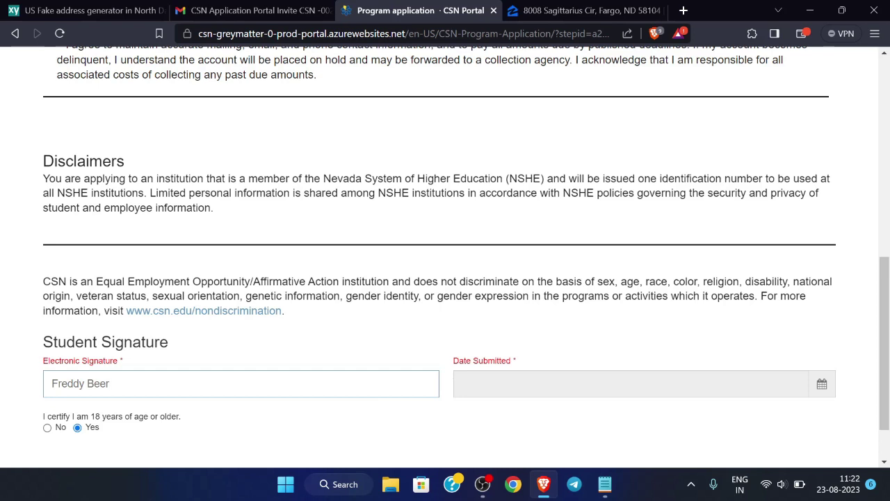
click(490, 383)
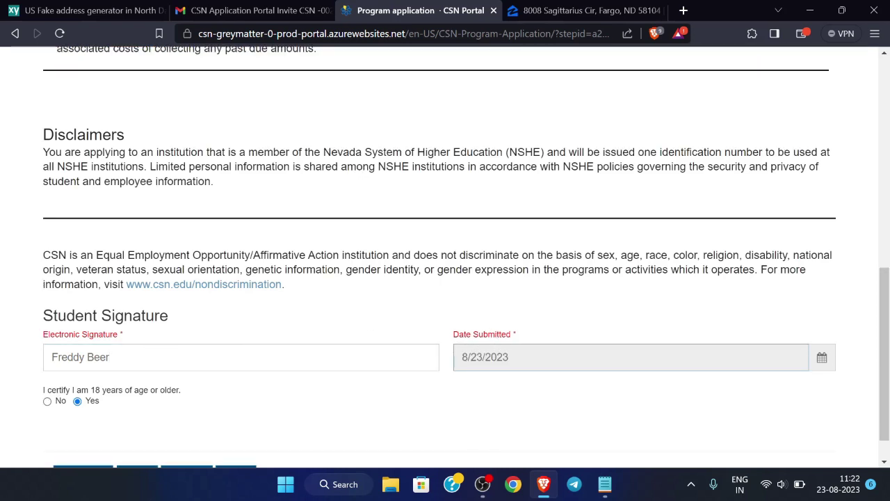
scroll(543, 372, down, 1)
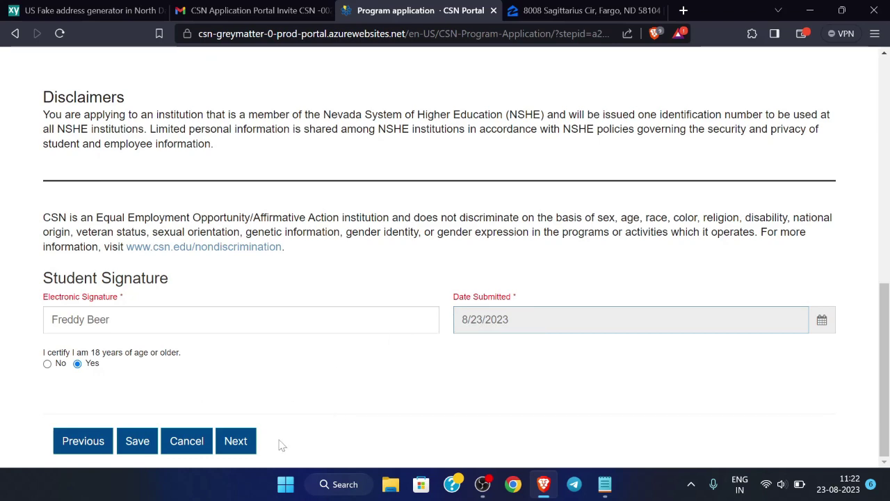
click(236, 443)
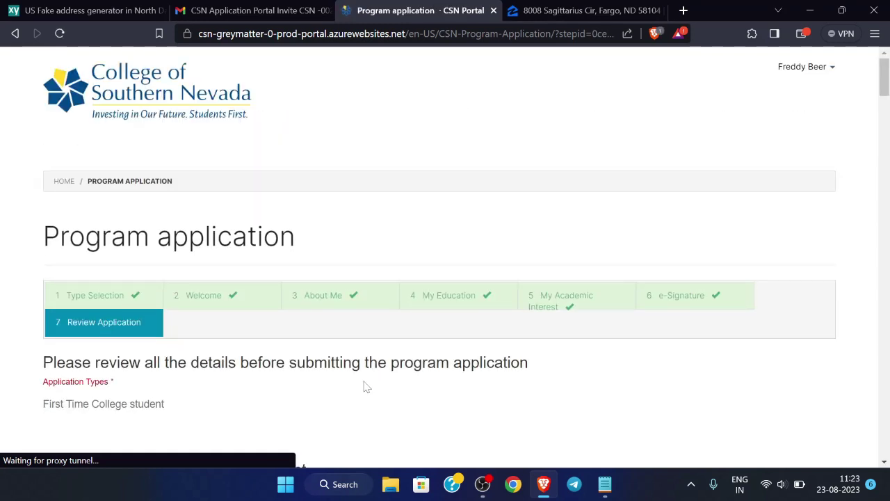
Review each section of the application, starting from Application Types.
scroll(304, 340, down, 1)
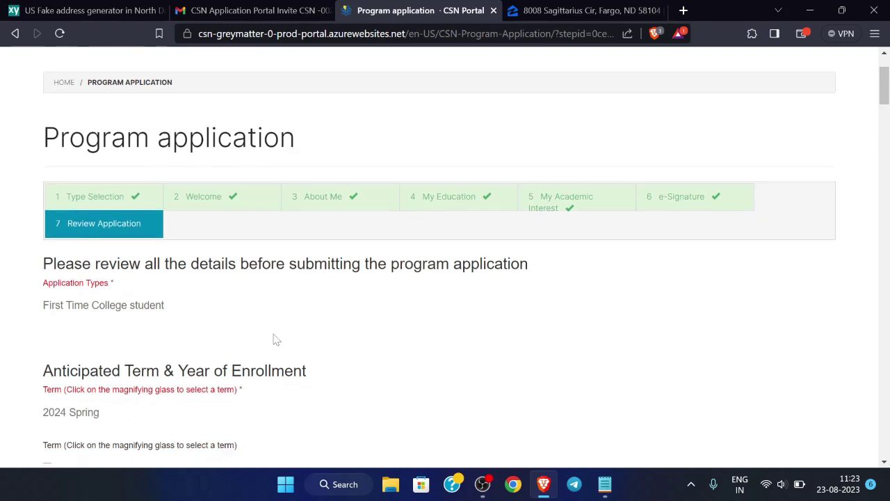
scroll(165, 312, down, 2)
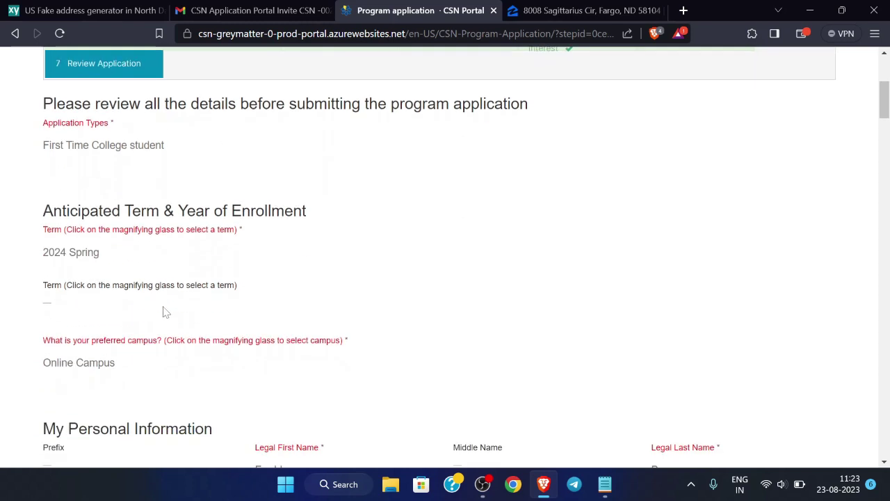
triple_click(46, 148)
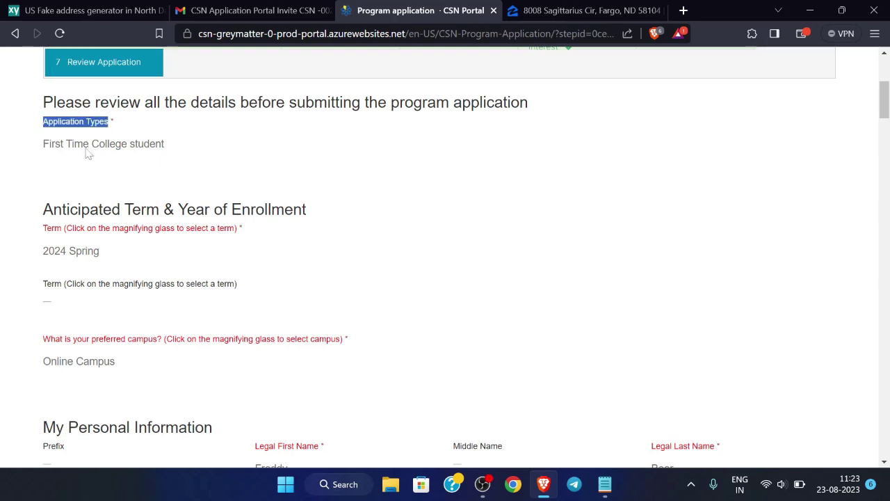
click(187, 163)
scroll(329, 252, down, 3)
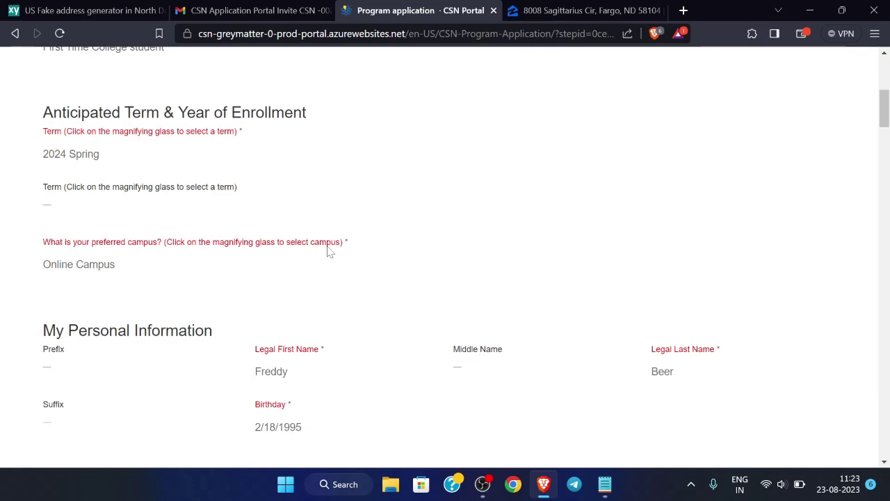
scroll(330, 252, down, 3)
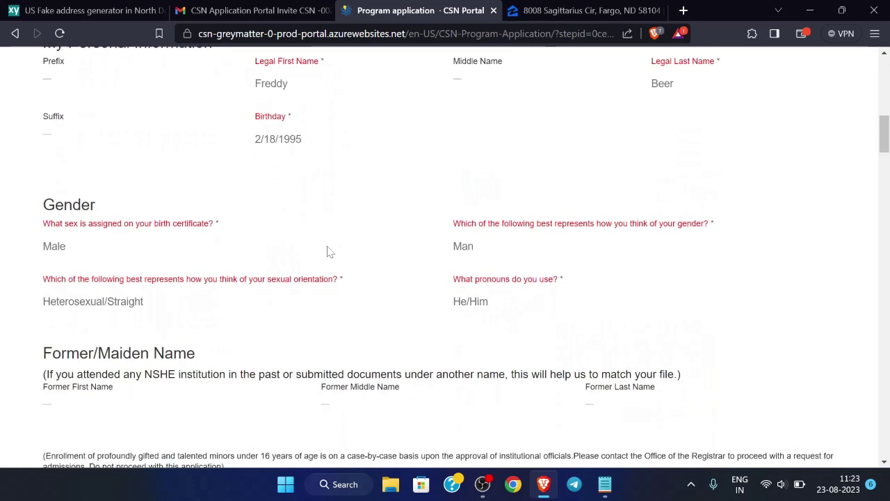
scroll(330, 251, down, 1)
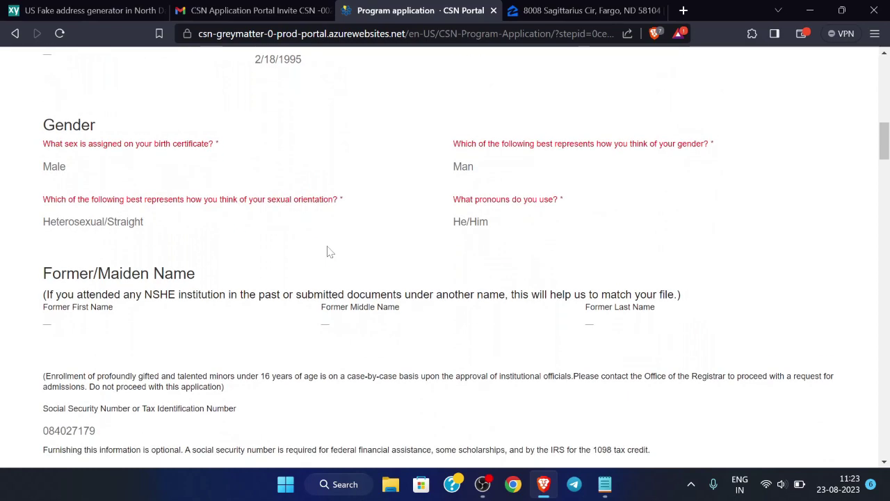
scroll(330, 252, down, 1)
scroll(330, 252, down, 1)
scroll(330, 252, down, 4)
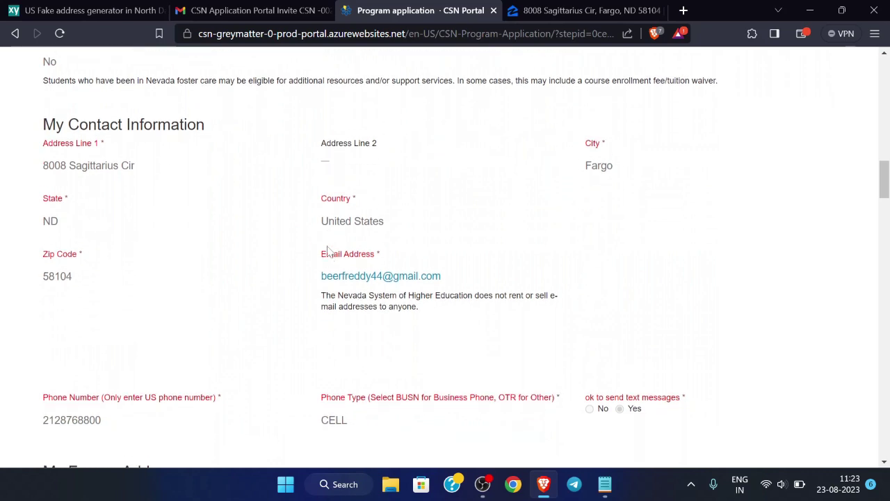
scroll(329, 252, down, 5)
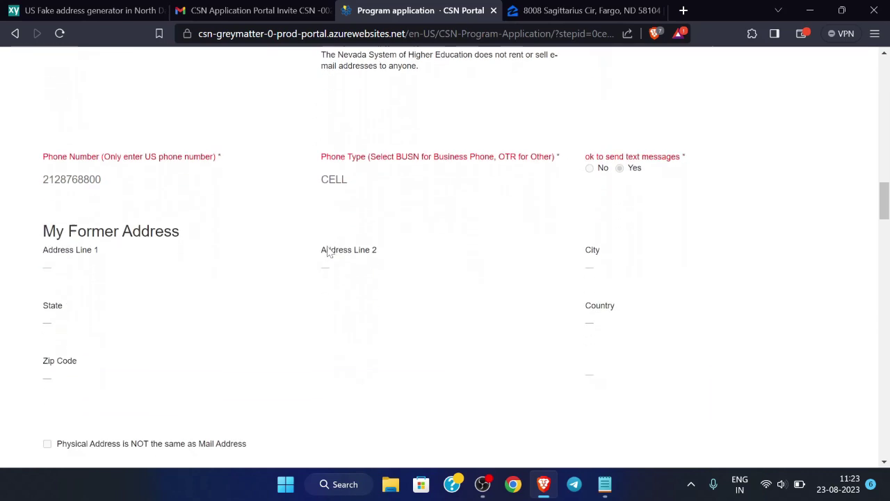
scroll(330, 252, down, 4)
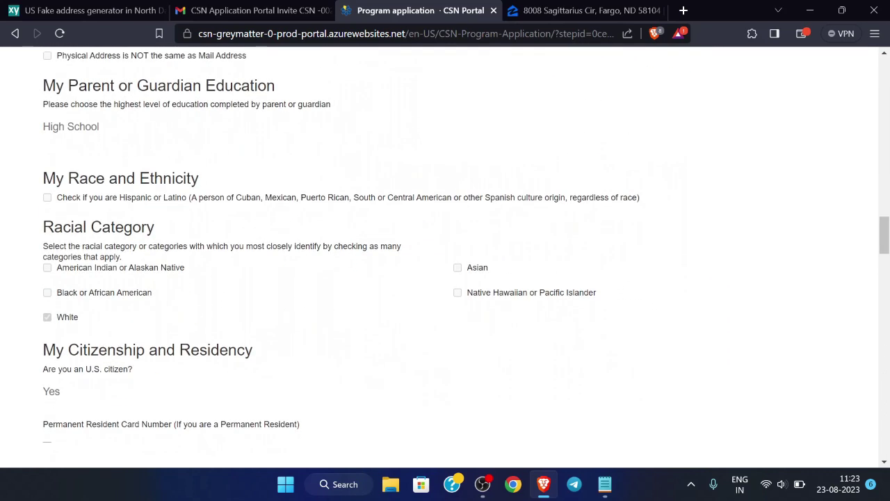
scroll(329, 252, down, 1)
scroll(330, 252, down, 6)
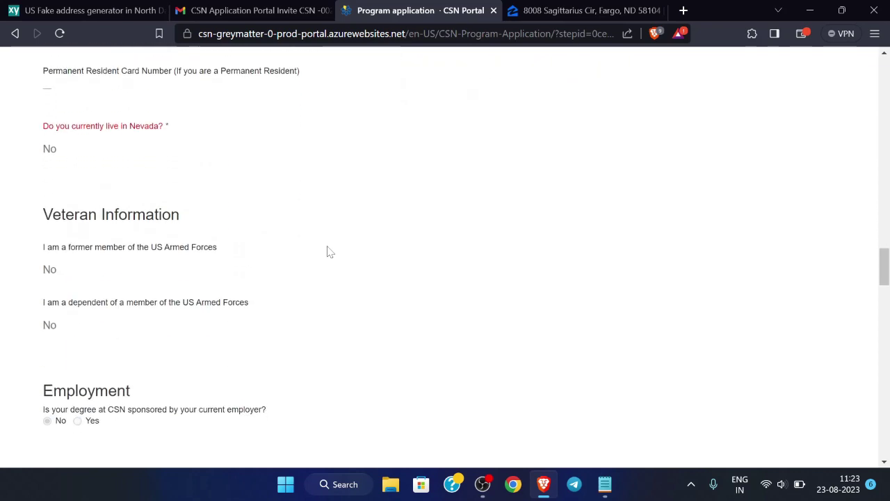
scroll(330, 251, down, 3)
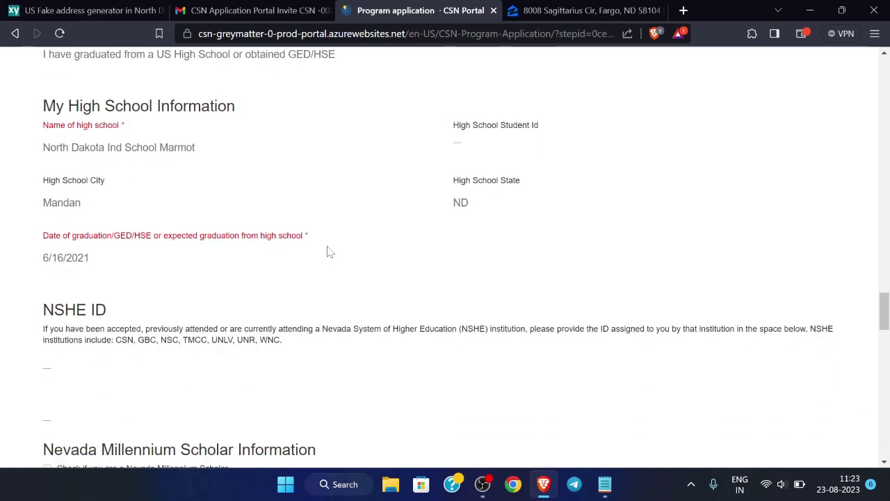
scroll(330, 252, down, 4)
scroll(330, 251, down, 5)
scroll(329, 252, down, 2)
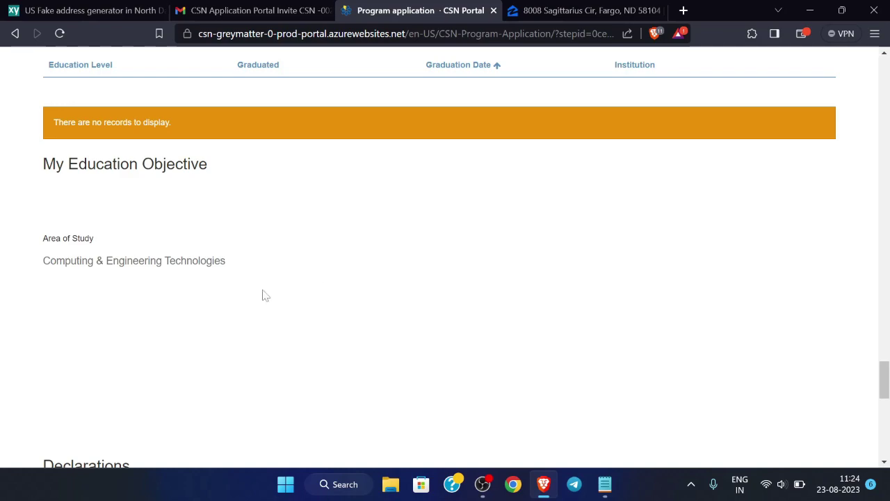
Submit the 2024 Spring program application from the bottom of the review page.
scroll(278, 267, up, 2)
scroll(278, 267, down, 1)
scroll(278, 268, down, 10)
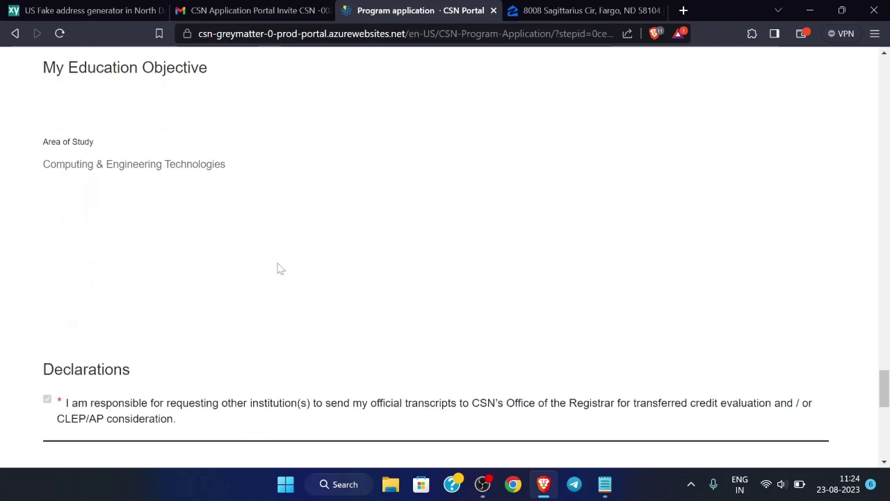
scroll(278, 267, down, 1)
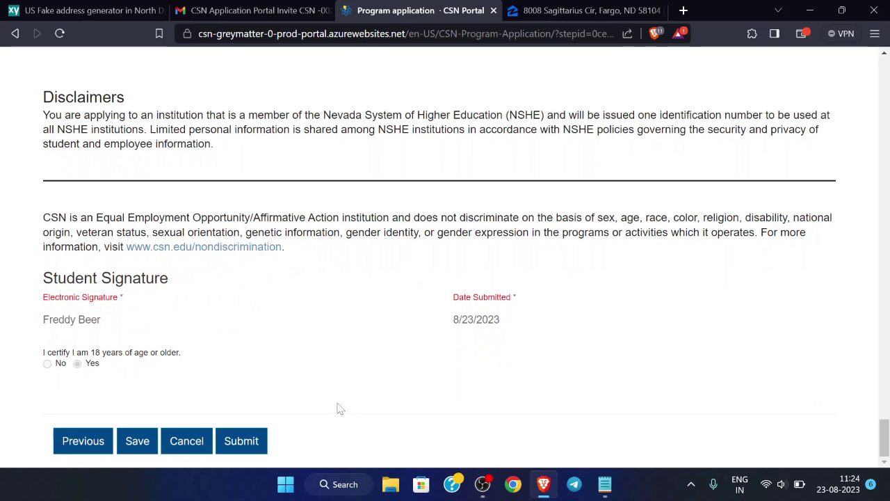
click(240, 441)
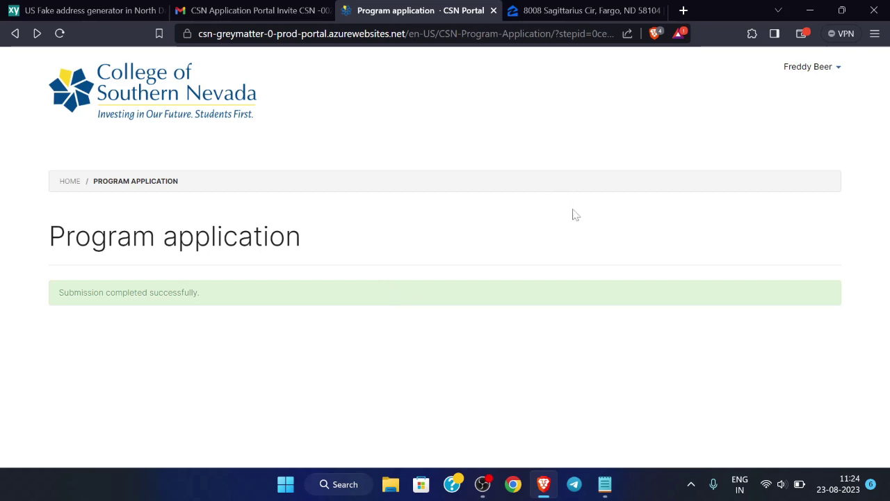
Choose My Records from the account menu to view the student Profile.
click(826, 68)
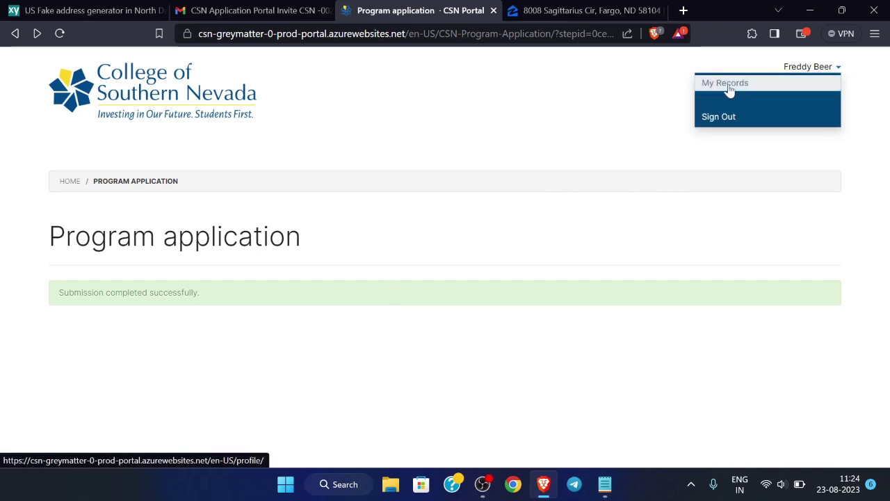
click(791, 82)
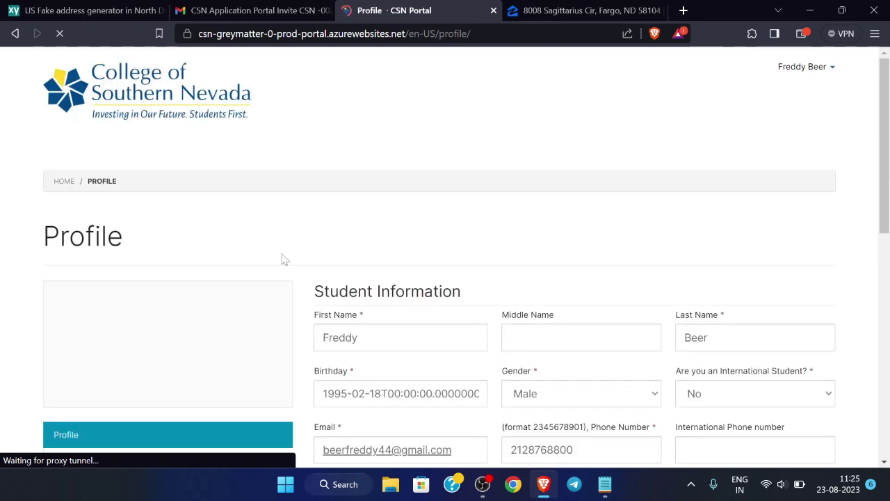
scroll(222, 300, down, 2)
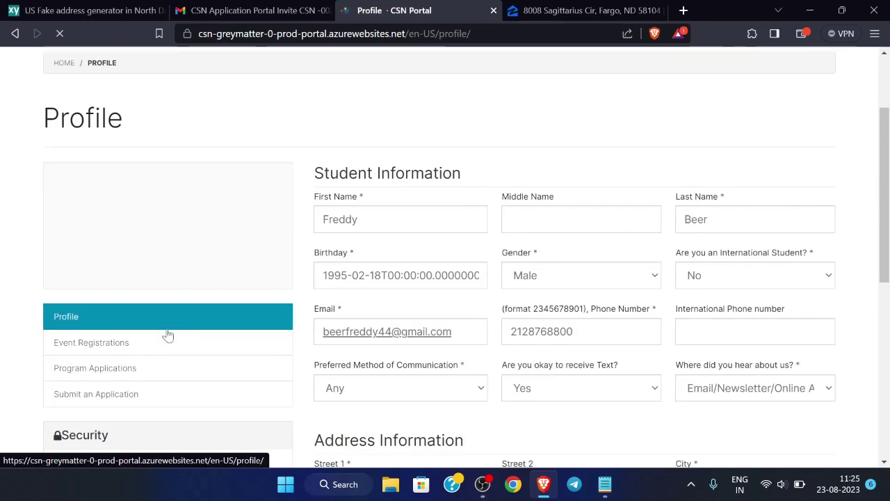
Open Program Applications to find the 2024 Spring First Time College application, In Review.
click(125, 376)
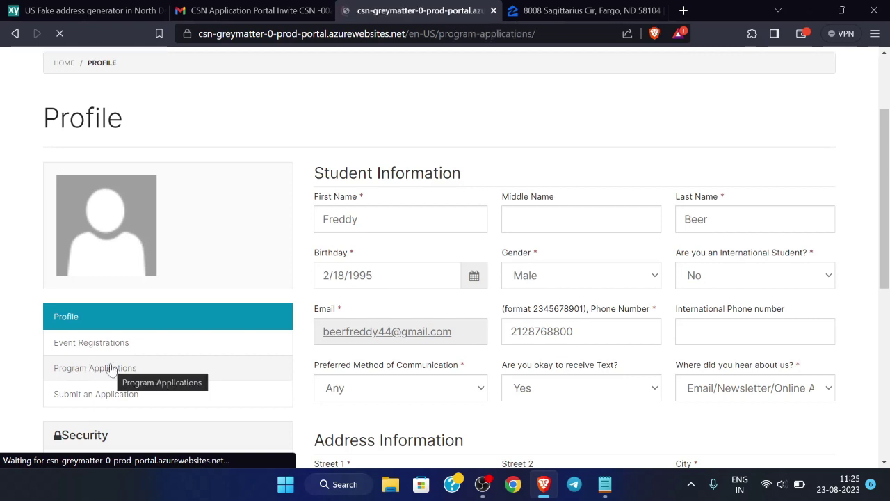
scroll(626, 306, down, 1)
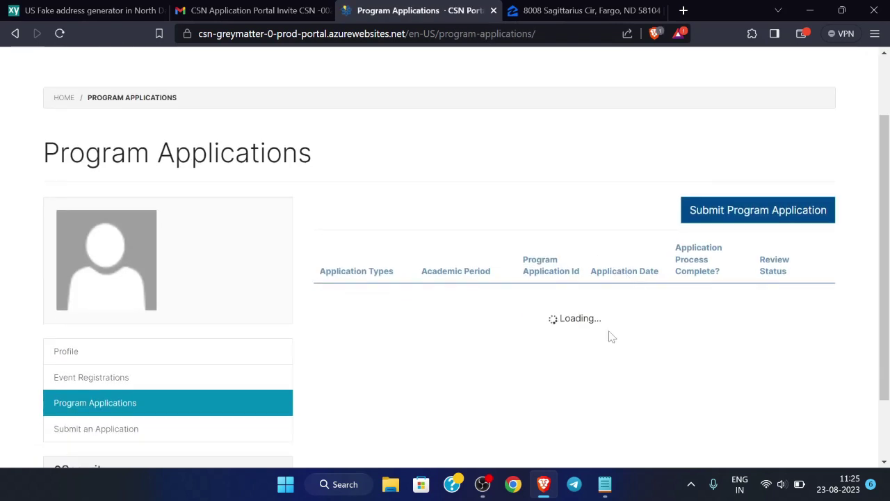
scroll(663, 362, down, 1)
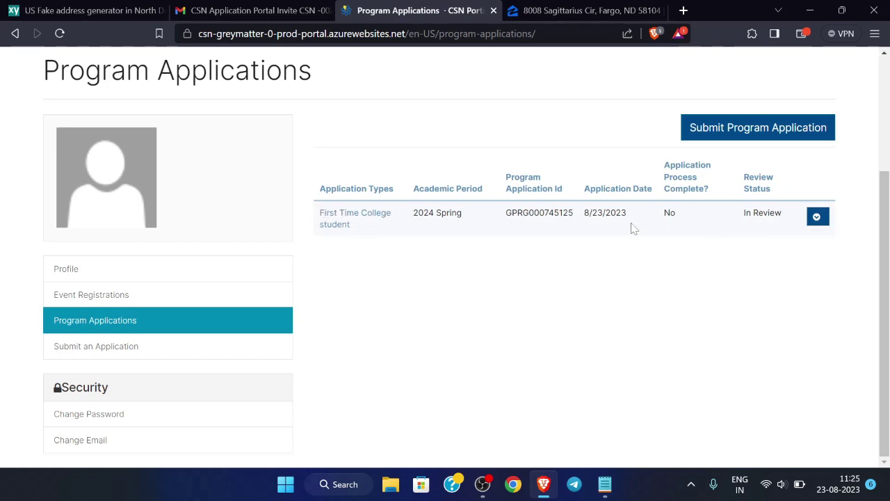
scroll(529, 254, up, 3)
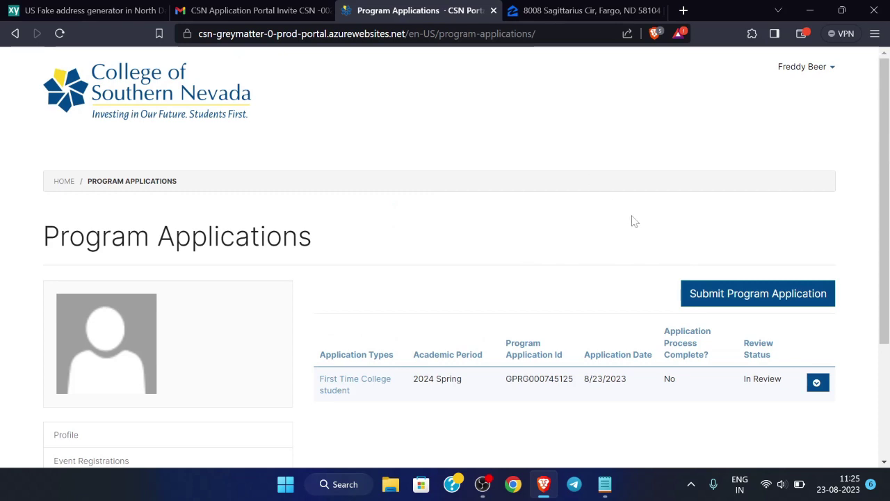